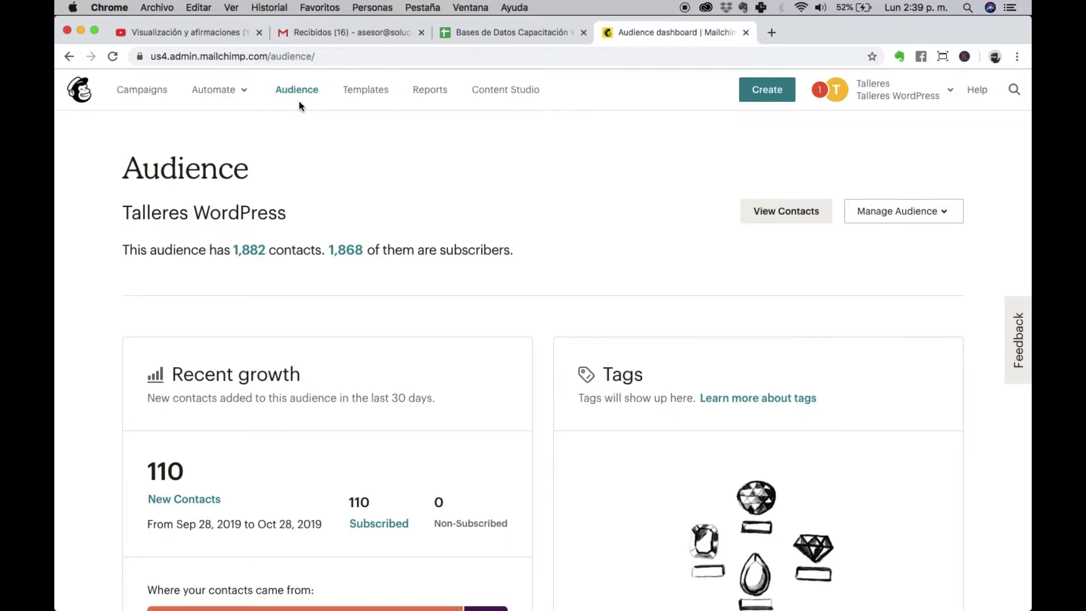
Step: Examine the contact and subscriber counts of the Talleres WordPress audience
key("super+equal")
key("super+equal")
key("super+equal")
key("super+equal")
key("super+equal")
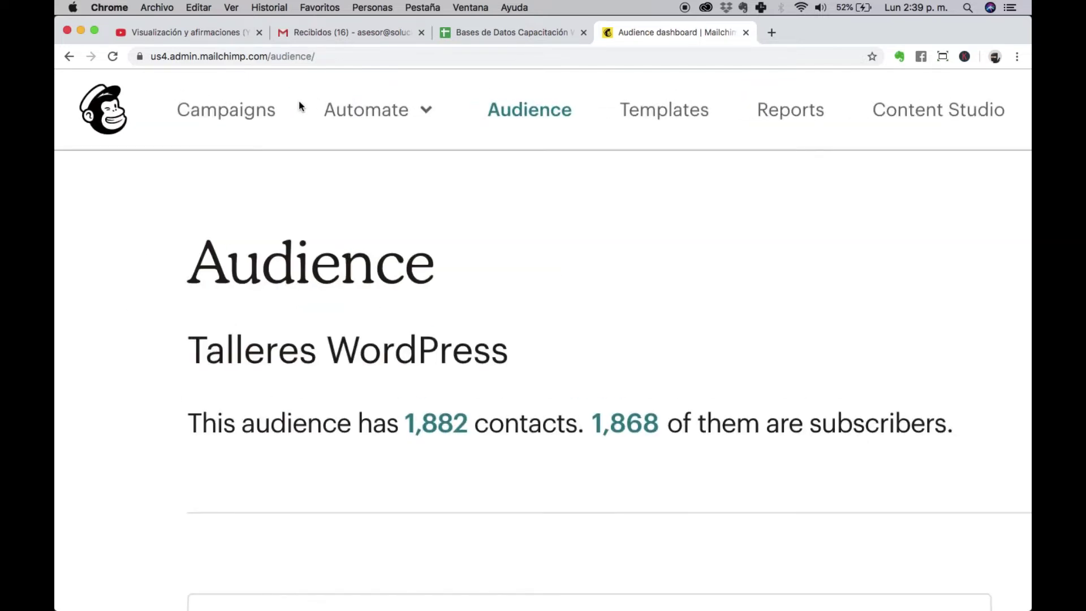
left_click(541, 113)
key("super+0")
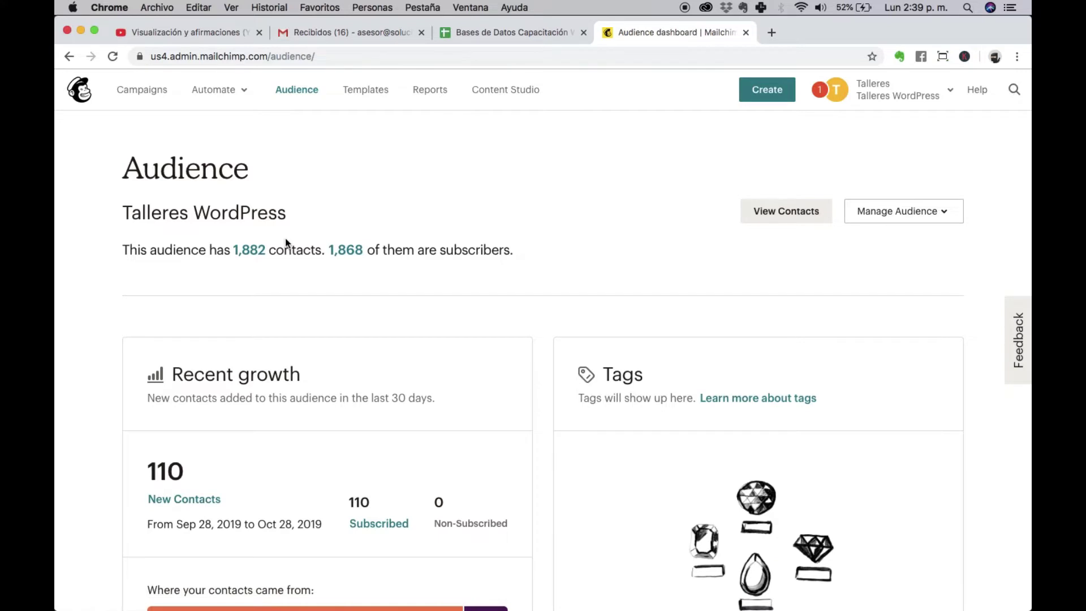
scroll(339, 258, "up", 5)
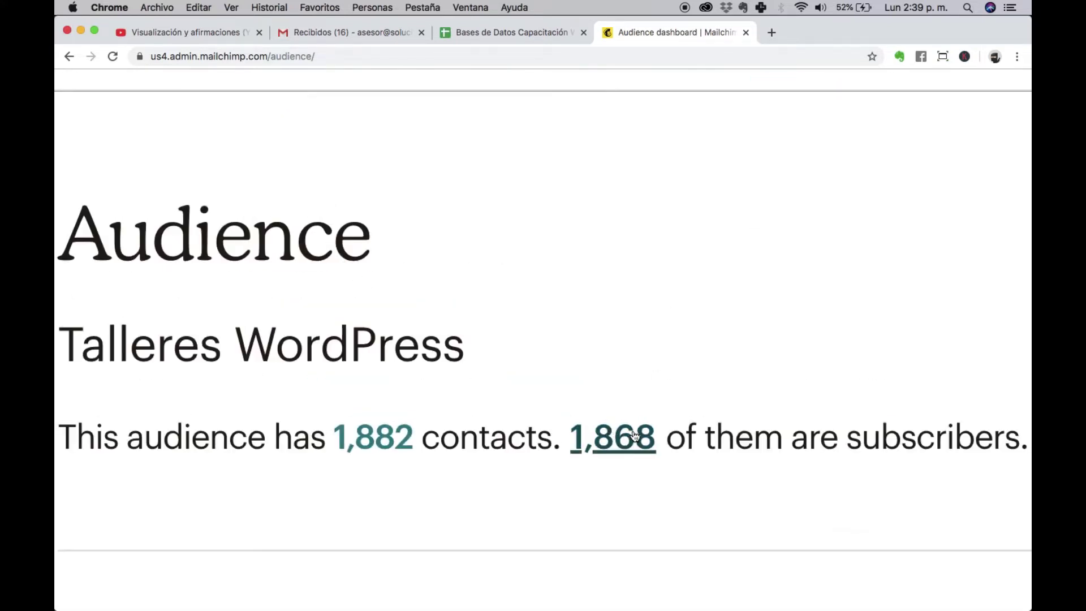
left_click_drag(848, 453, 1005, 447)
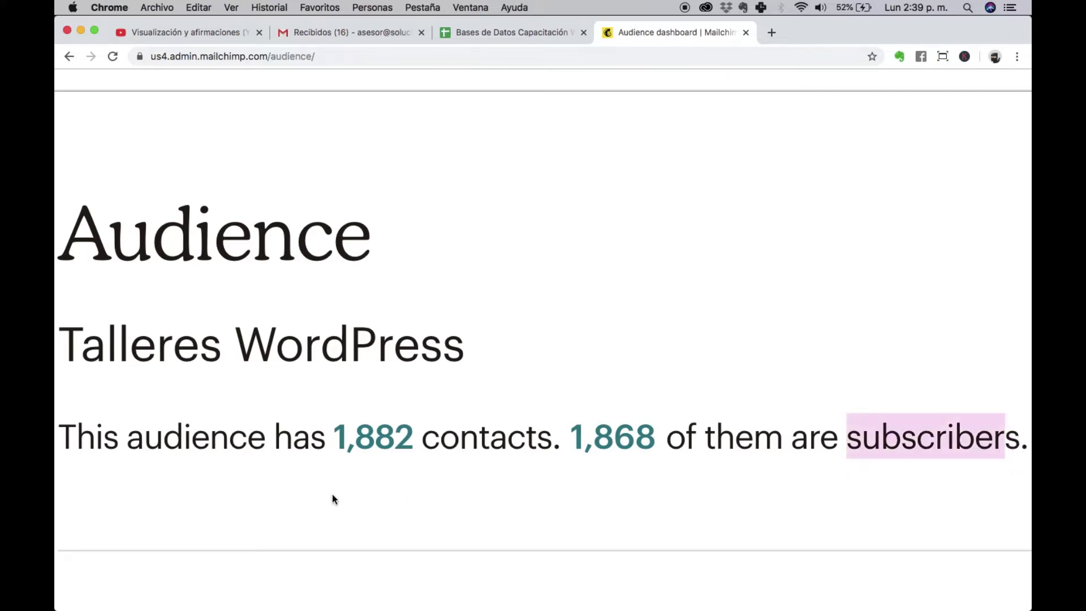
left_click(133, 434)
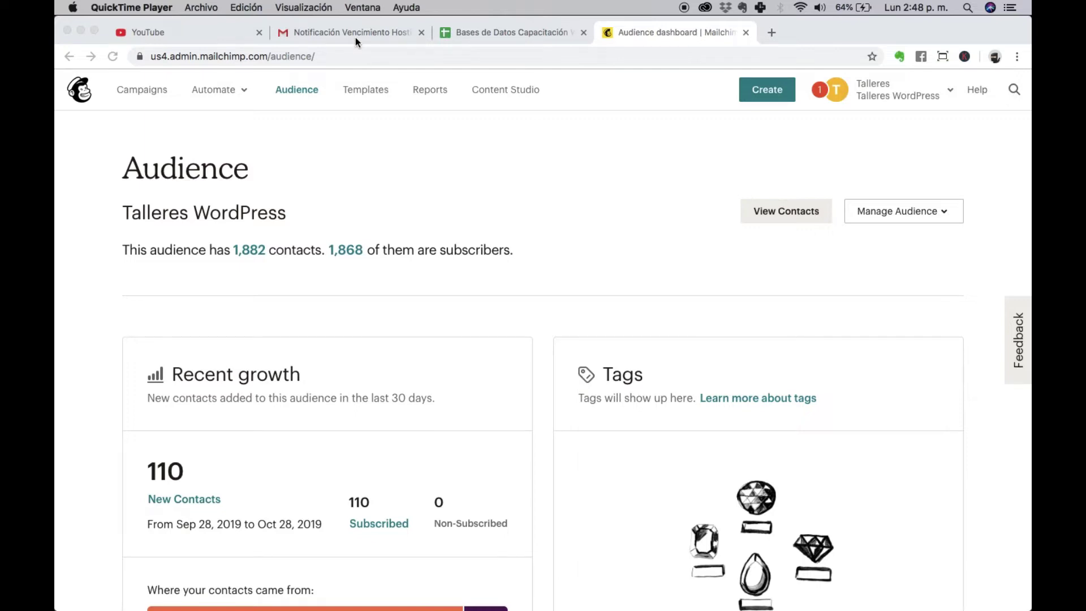
Step: Look over the audience dashboard, and open the contact list to review the contacts' email marketing statuses
left_click(298, 97)
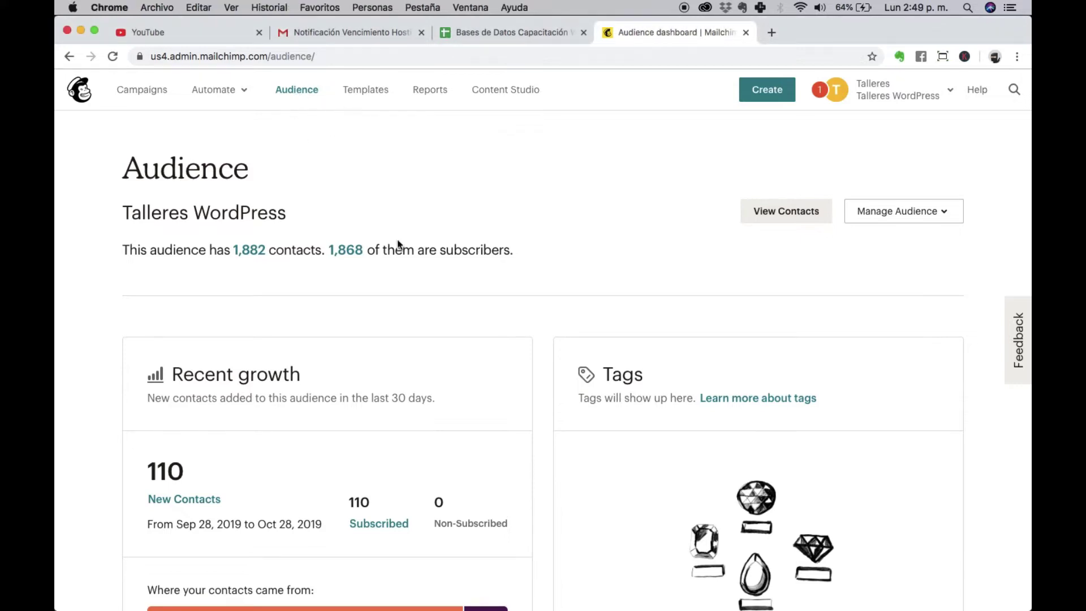
scroll(397, 243, "down", 15)
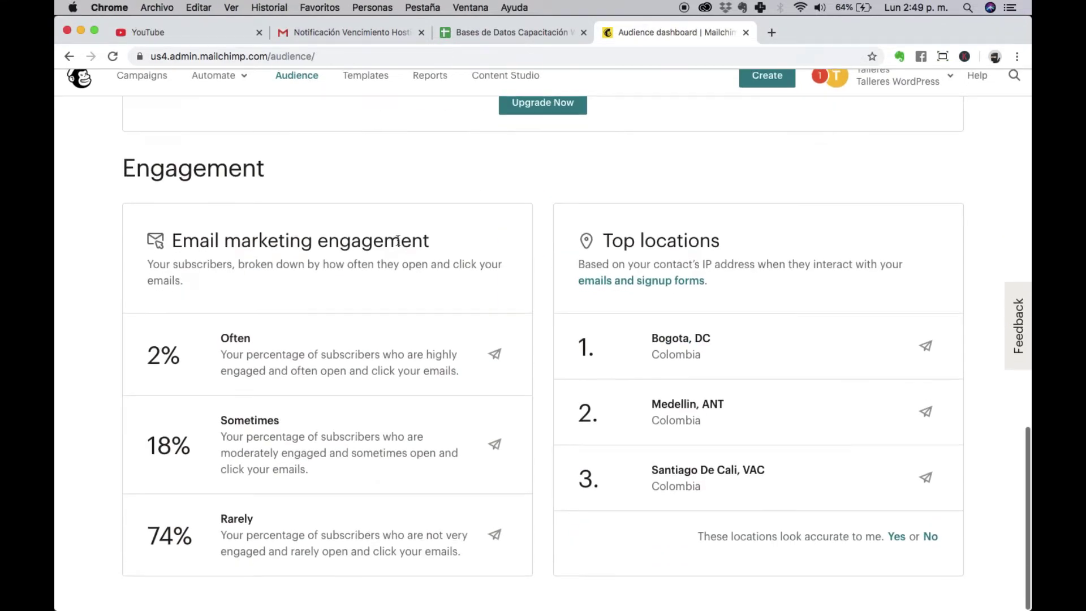
scroll(397, 240, "up", 15)
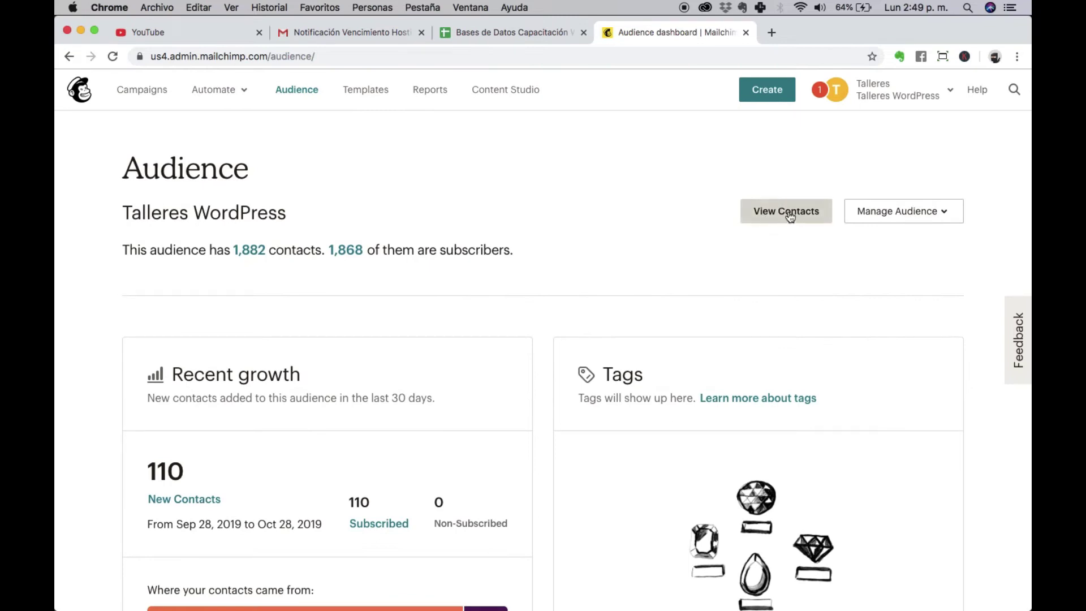
left_click(782, 218)
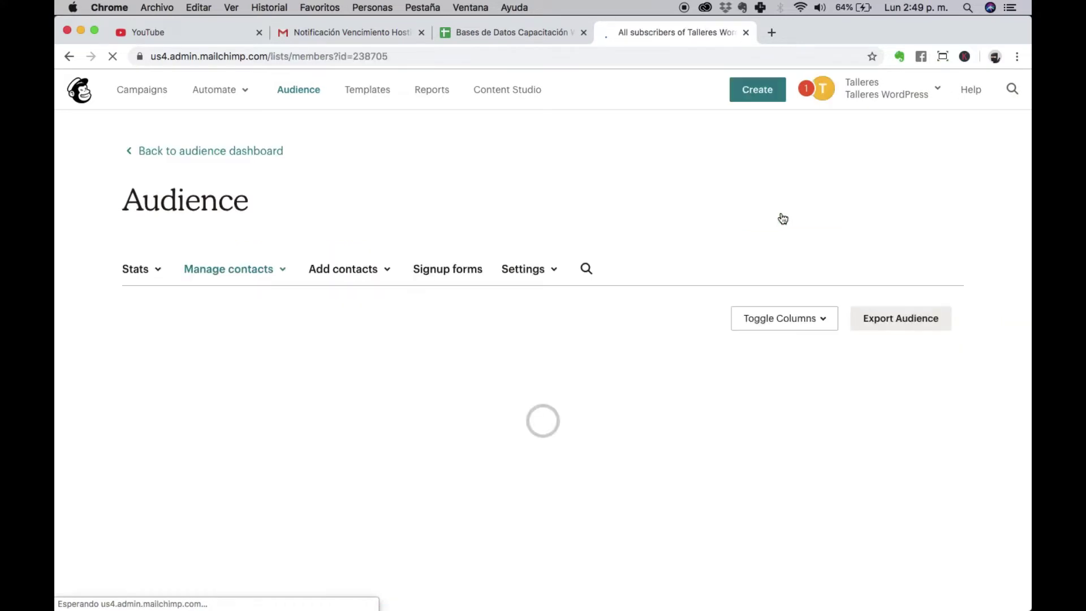
scroll(599, 395, "down", 5)
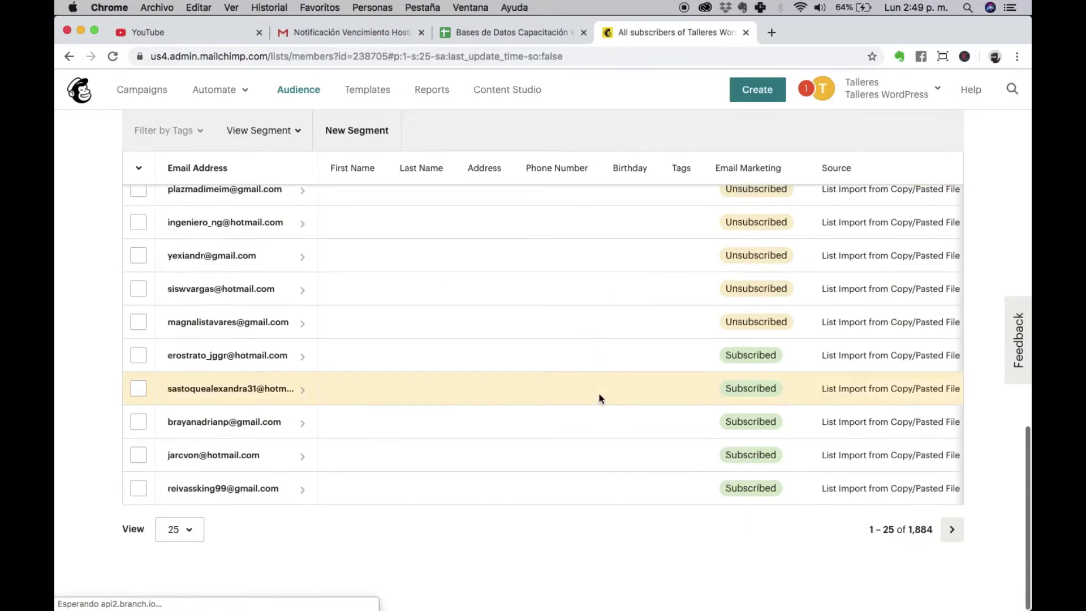
scroll(601, 398, "down", 15)
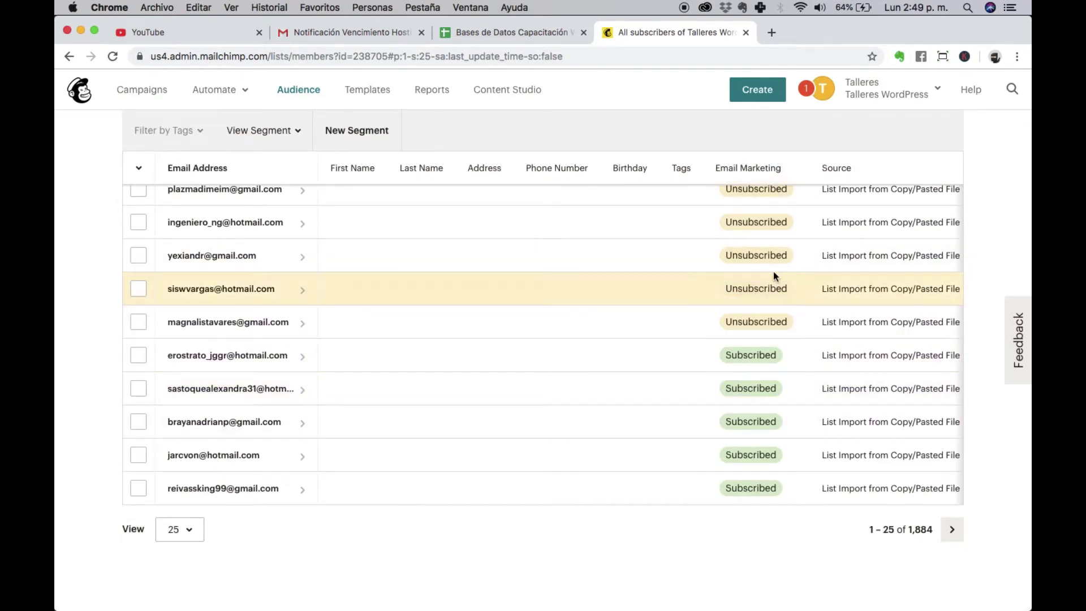
scroll(735, 222, "up", 15)
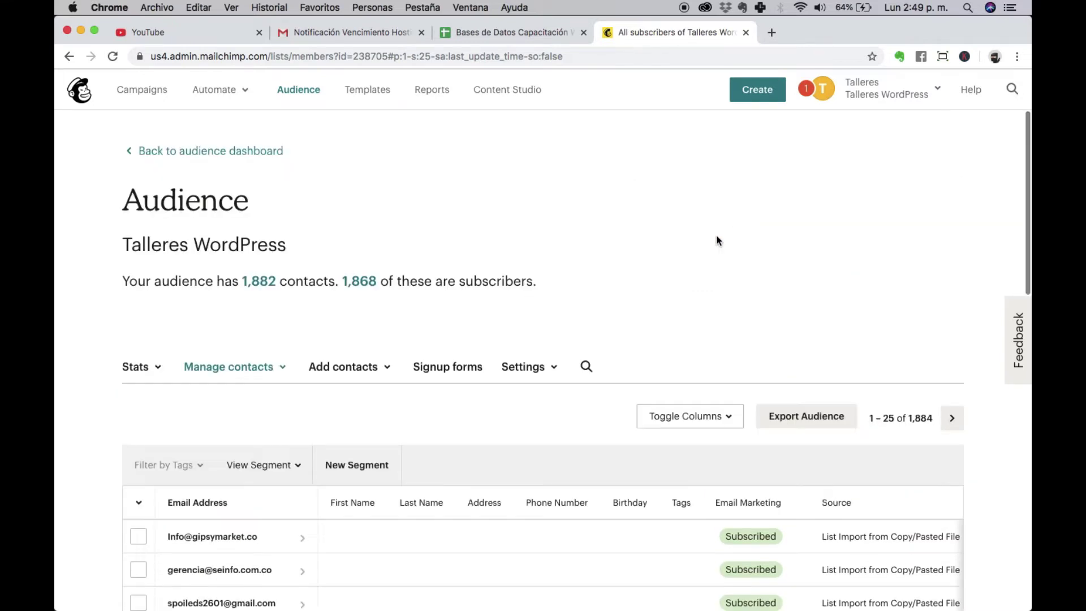
Step: Open the form for adding a single subscriber and review its fields
left_click(356, 368)
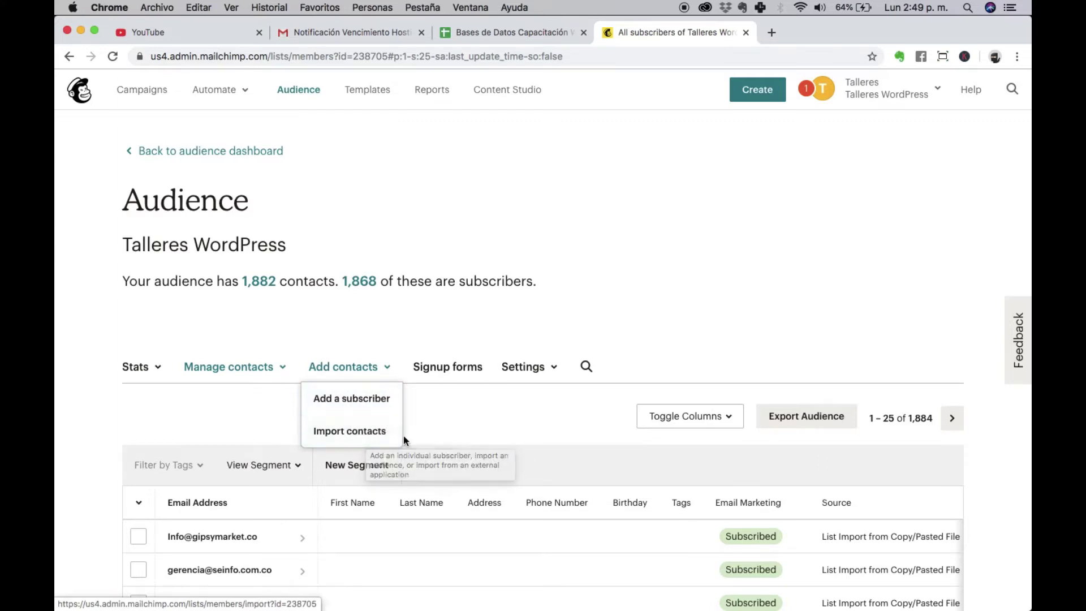
left_click(369, 397)
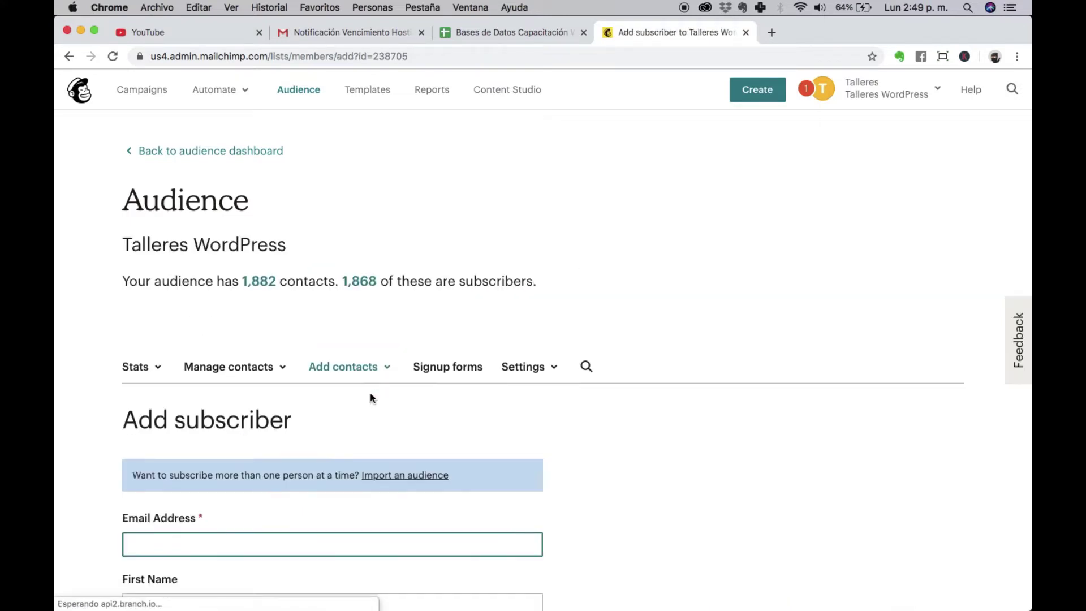
scroll(370, 397, "down", 10)
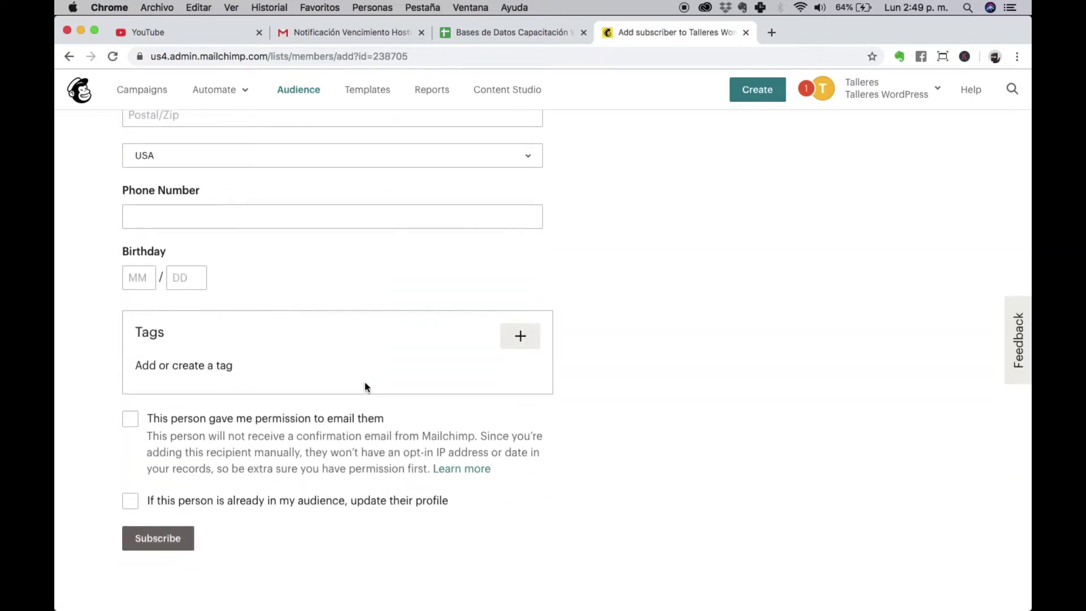
scroll(364, 388, "up", 10)
Step: Start a contact import into the audience with Copy/paste from file as the source and continue to its setup
left_click(354, 371)
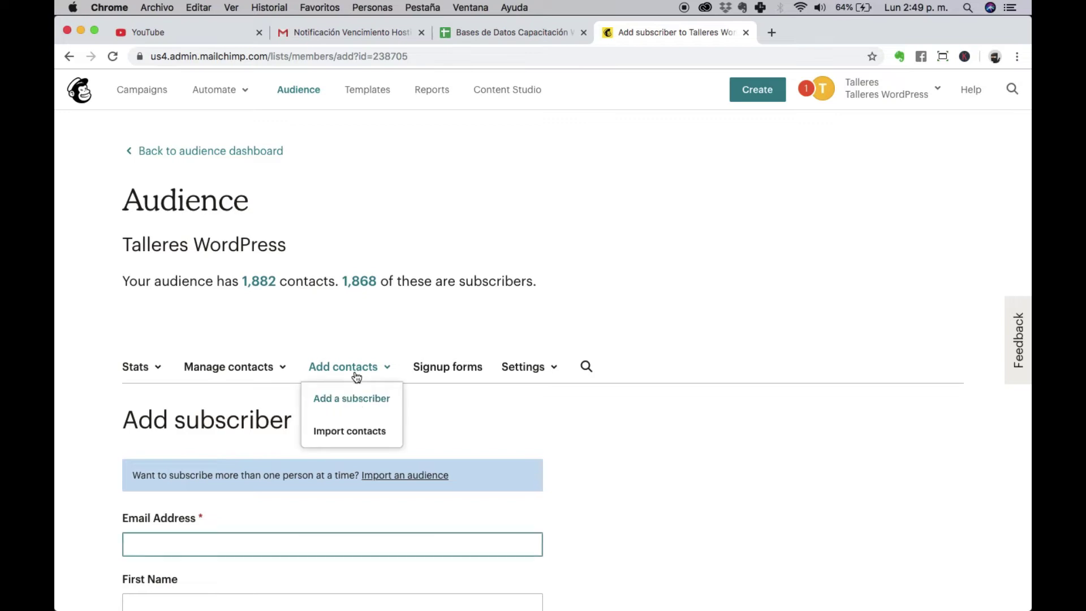
left_click(348, 432)
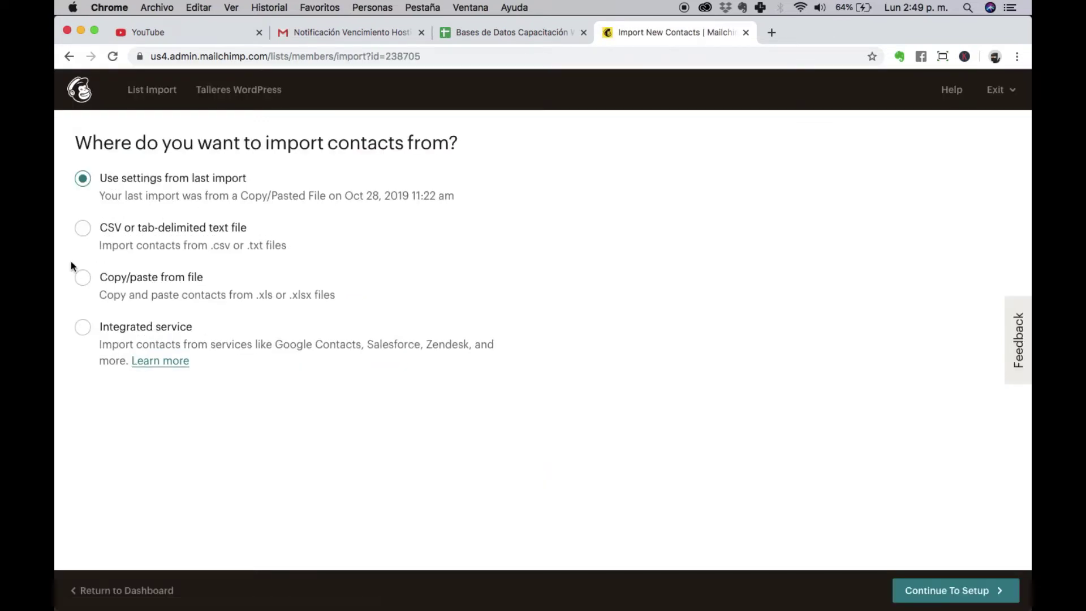
left_click(95, 234)
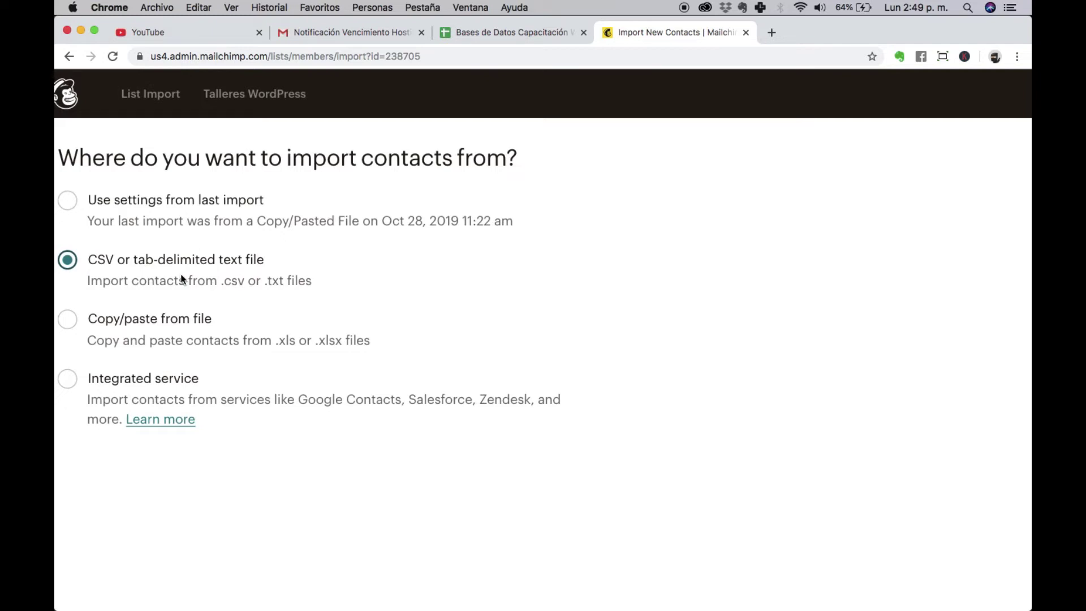
left_click(85, 327)
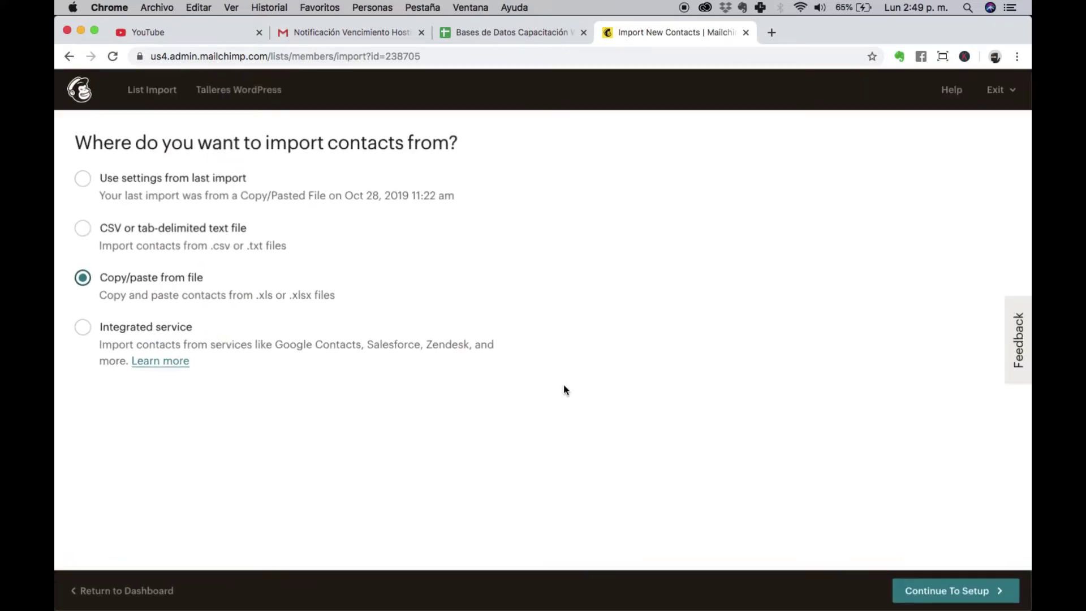
left_click(968, 591)
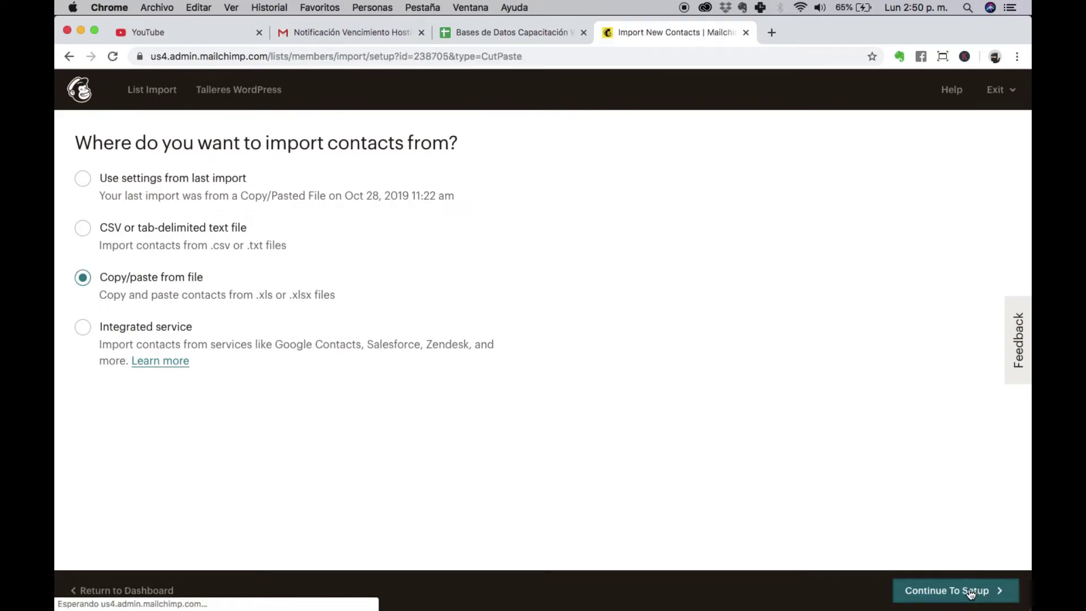
Step: Switch to the Bases de Datos Capacitación Wordpress spreadsheet and copy the E-Mail cells of rows 784 to 789 in the Barranquilla WP sheet
left_click(488, 34)
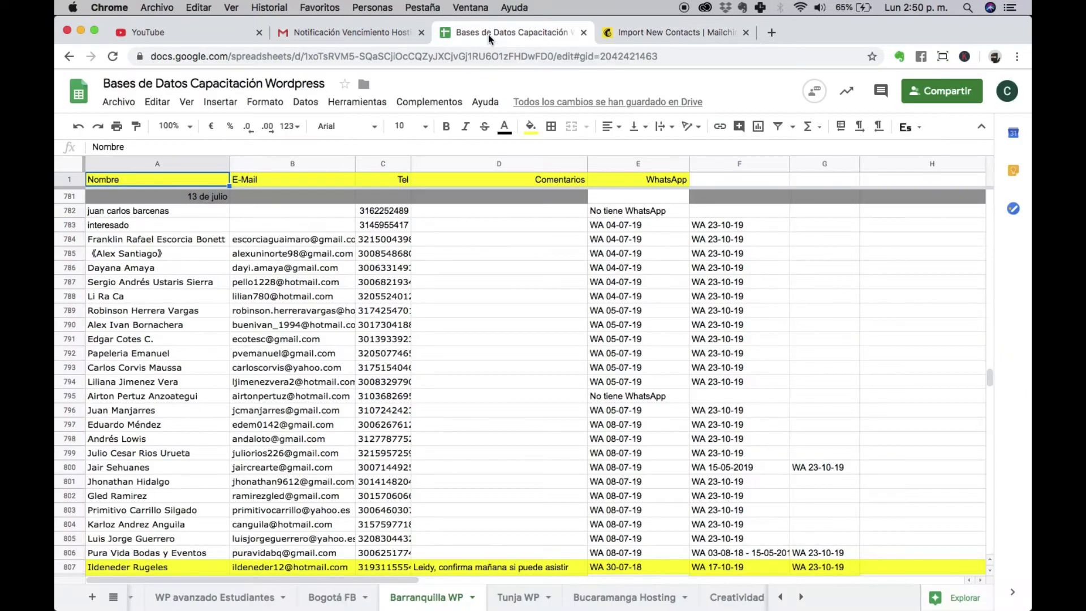
left_click(249, 309)
key("shift+Up")
key("shift+Up")
key("shift+Up")
key("shift+Up")
key("shift+Up")
key("super+c")
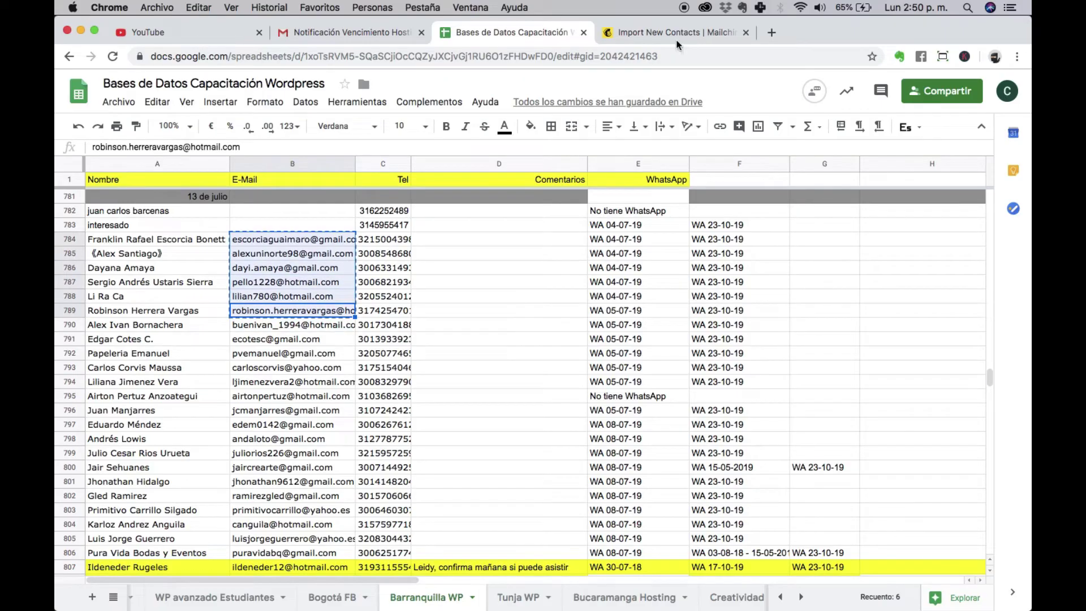
Step: Copy the E-Mail cells of rows 830 to 833 in the Barranquilla WP sheet
scroll(460, 478, "down", 20)
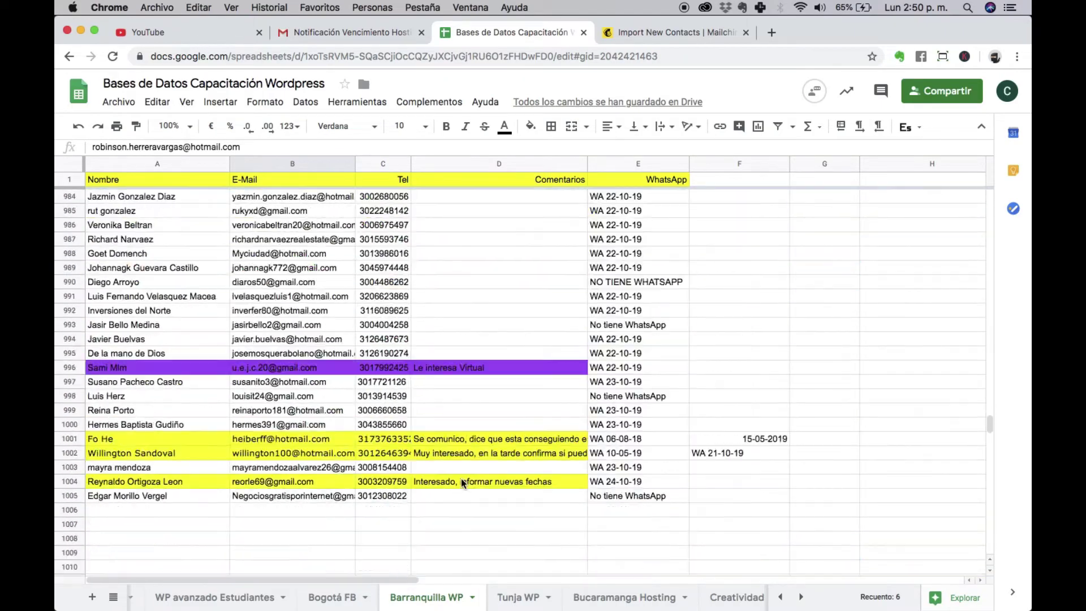
scroll(461, 478, "down", 10)
scroll(460, 478, "up", 8)
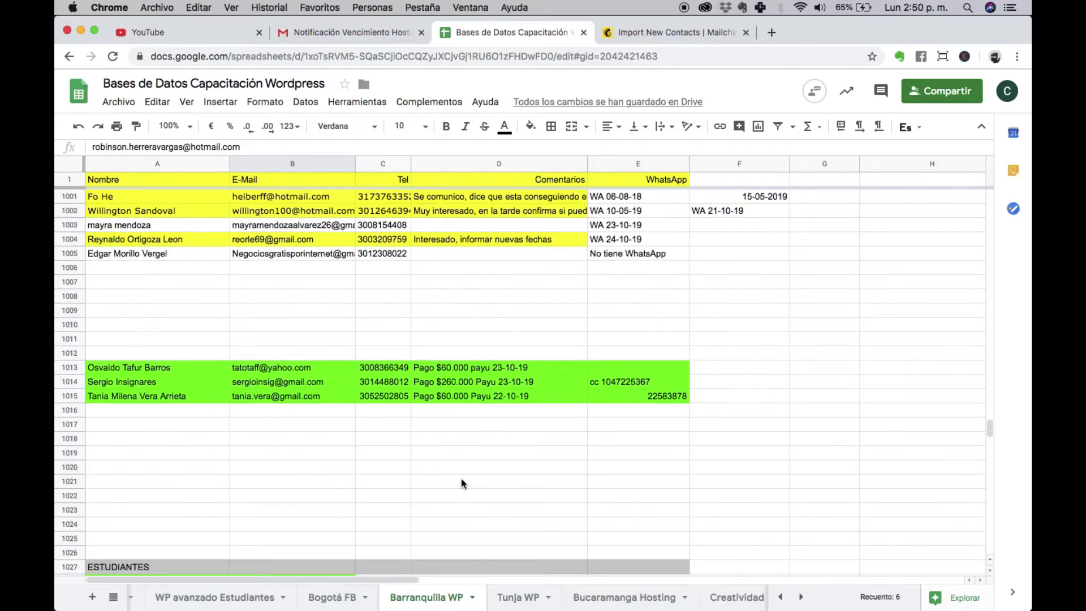
scroll(328, 357, "up", 2)
scroll(328, 358, "up", 10)
scroll(328, 358, "up", 20)
left_click_drag(329, 325, 330, 281)
key("super+c")
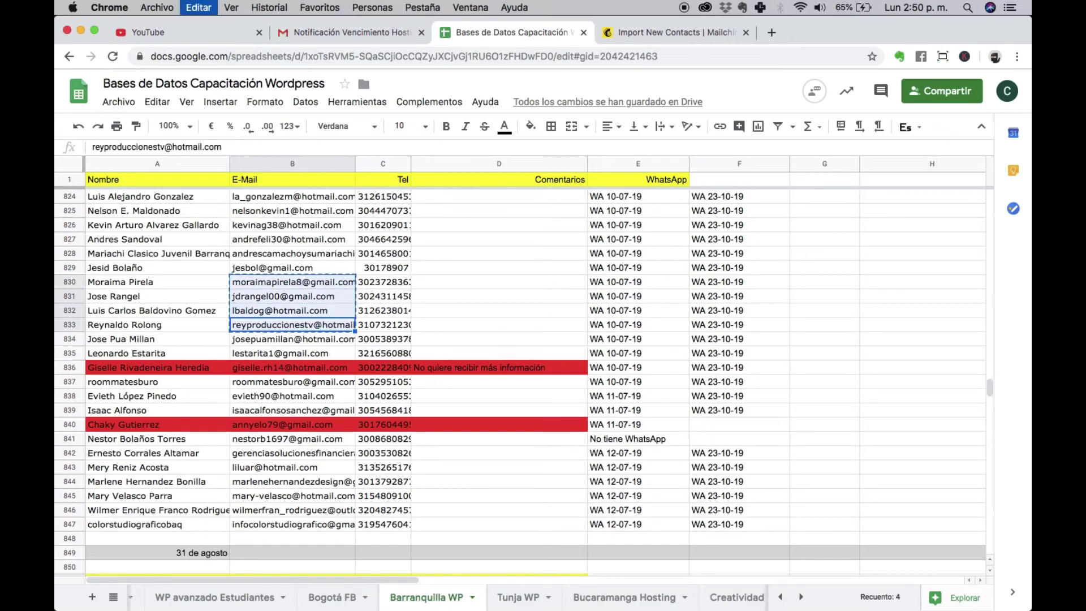
Step: Paste the copied e-mail addresses as subscriber info in the Mailchimp import and accept the automatic billing plan upgrade
left_click(639, 34)
left_click(260, 251)
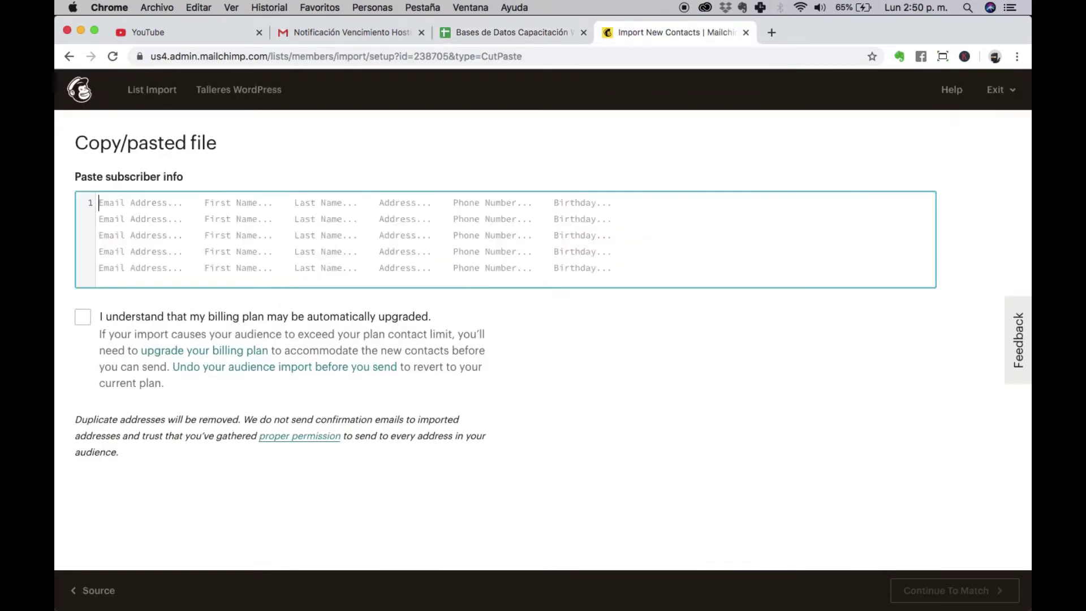
key("super+v")
left_click(85, 314)
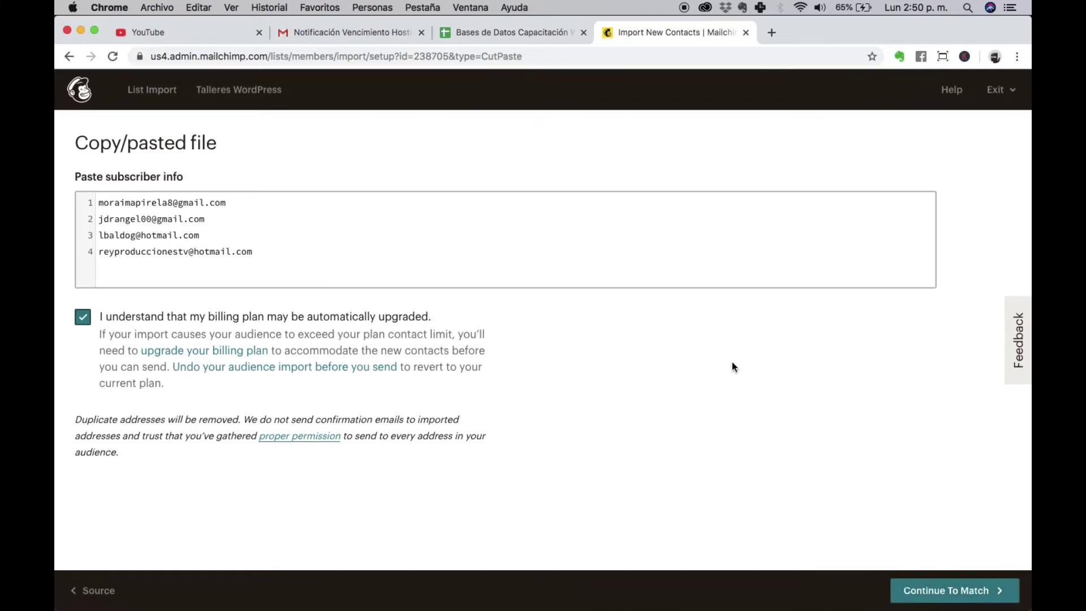
Step: Leave the contact import and review the opens and clicks of the sent campaigns
left_click(99, 80)
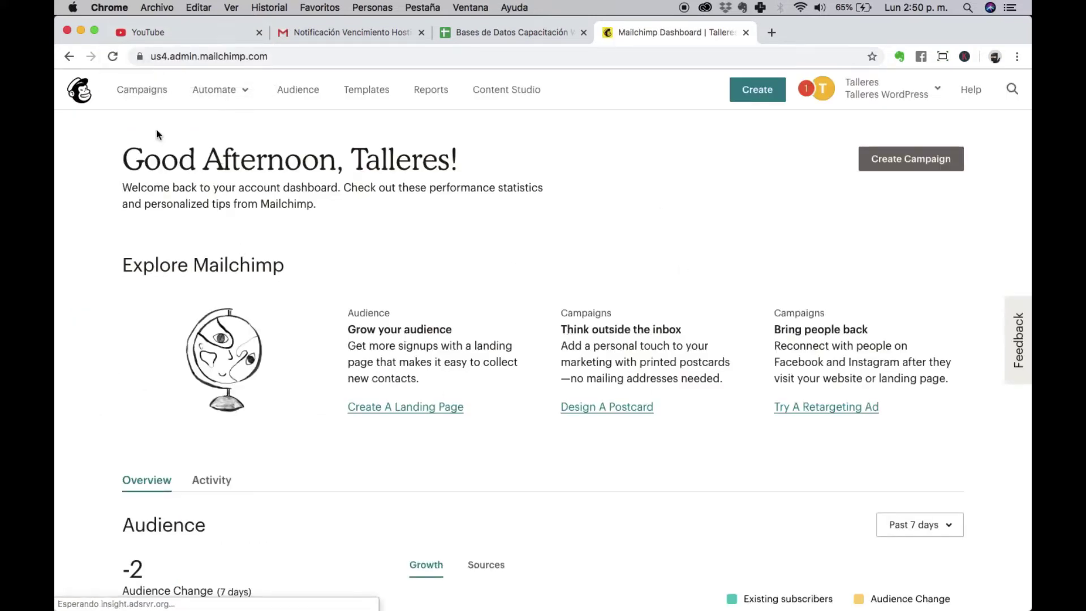
left_click(144, 90)
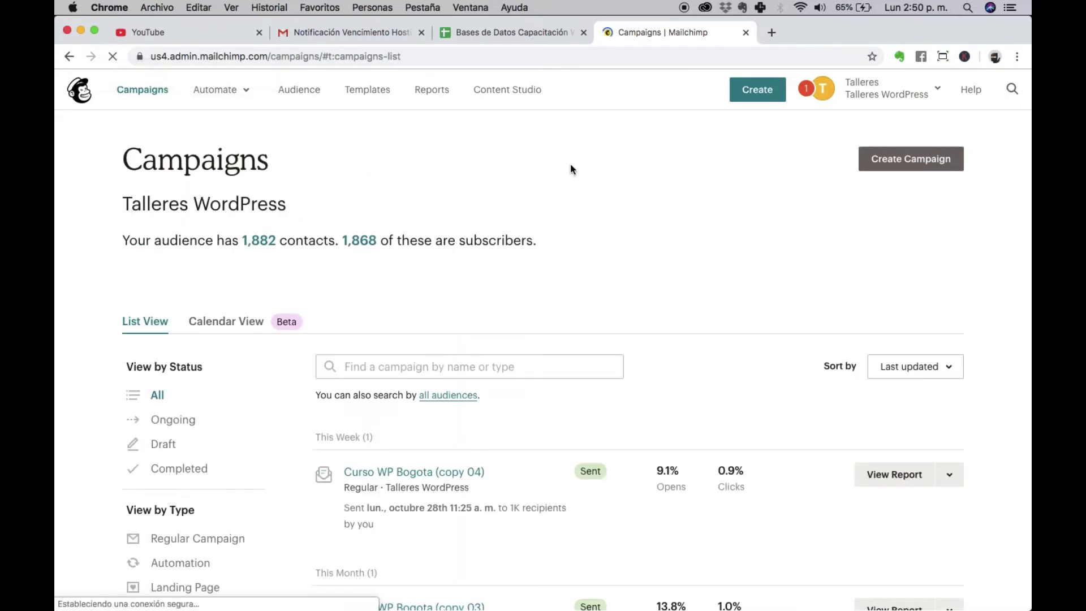
scroll(826, 475, "down", 5)
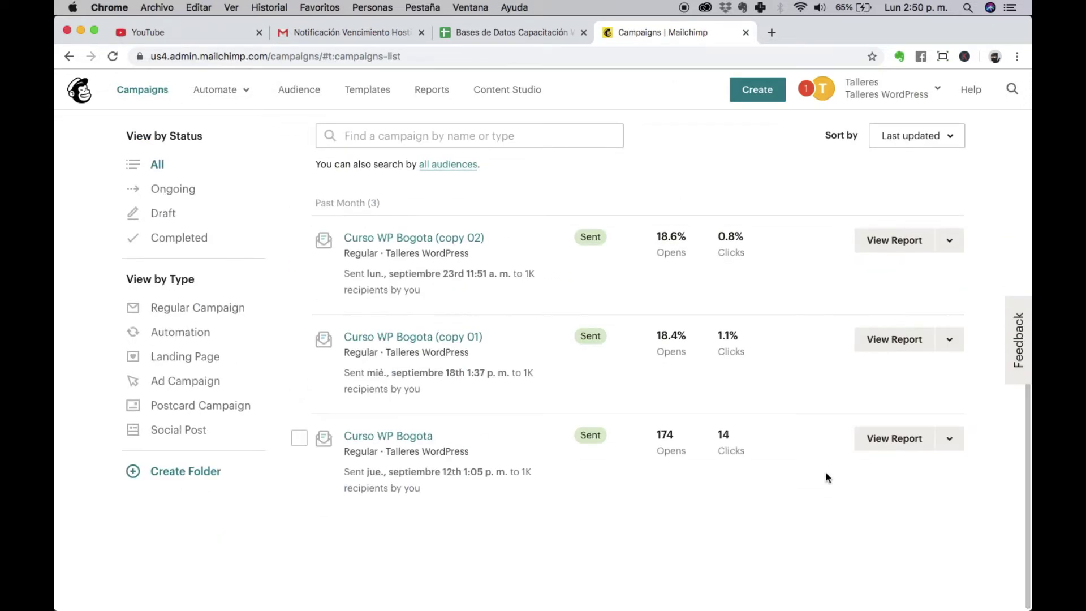
scroll(825, 477, "down", 5)
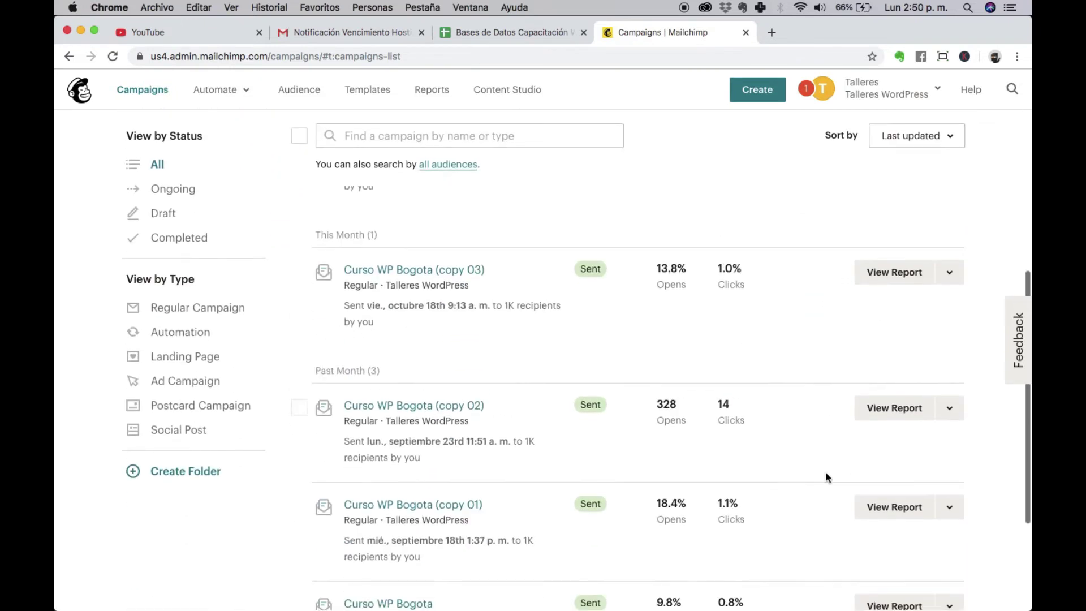
scroll(825, 477, "down", 3)
scroll(731, 286, "up", 6)
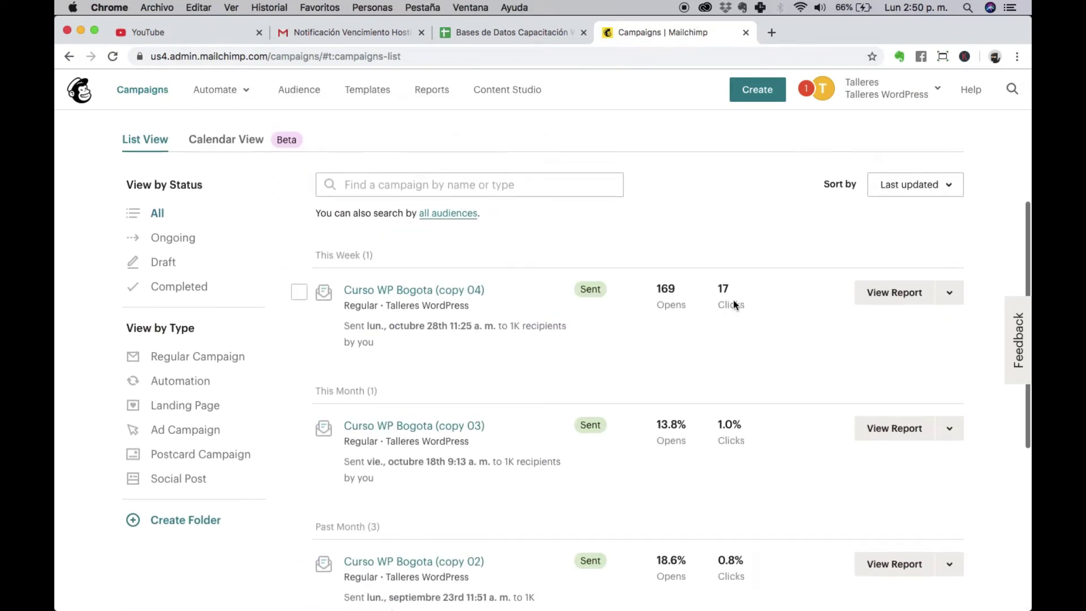
scroll(733, 301, "up", 4)
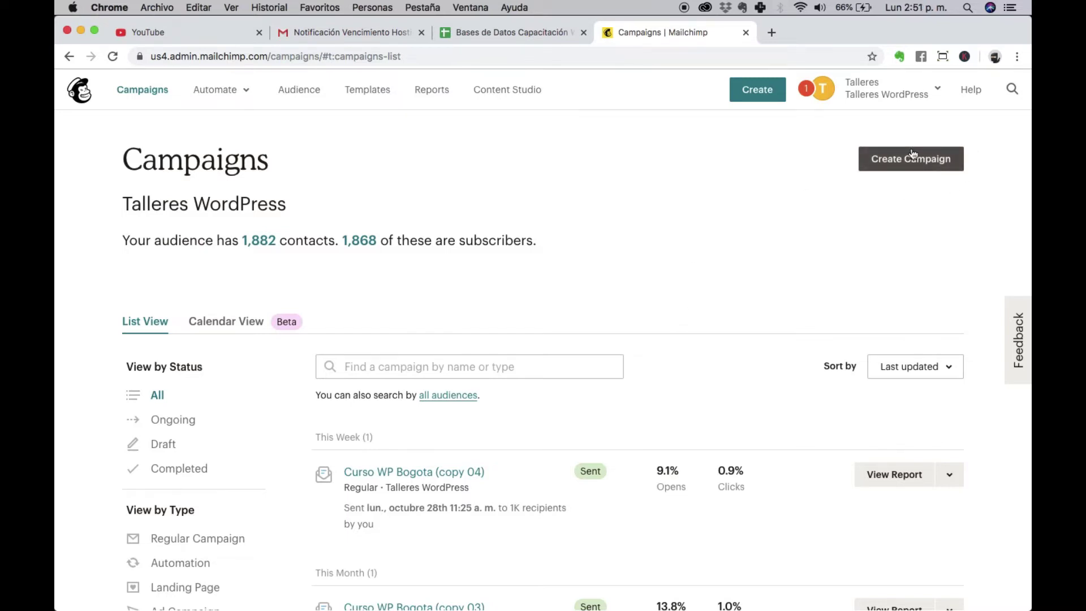
Step: Create a new regular email campaign named "Prueba"
left_click(907, 168)
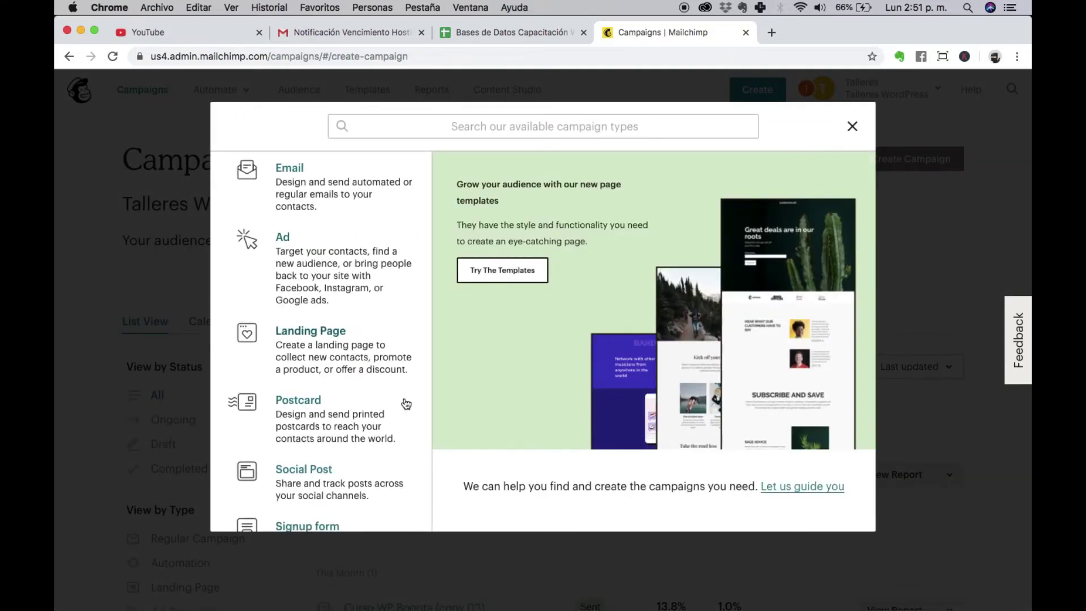
left_click(294, 174)
left_click(400, 365)
type("ueba")
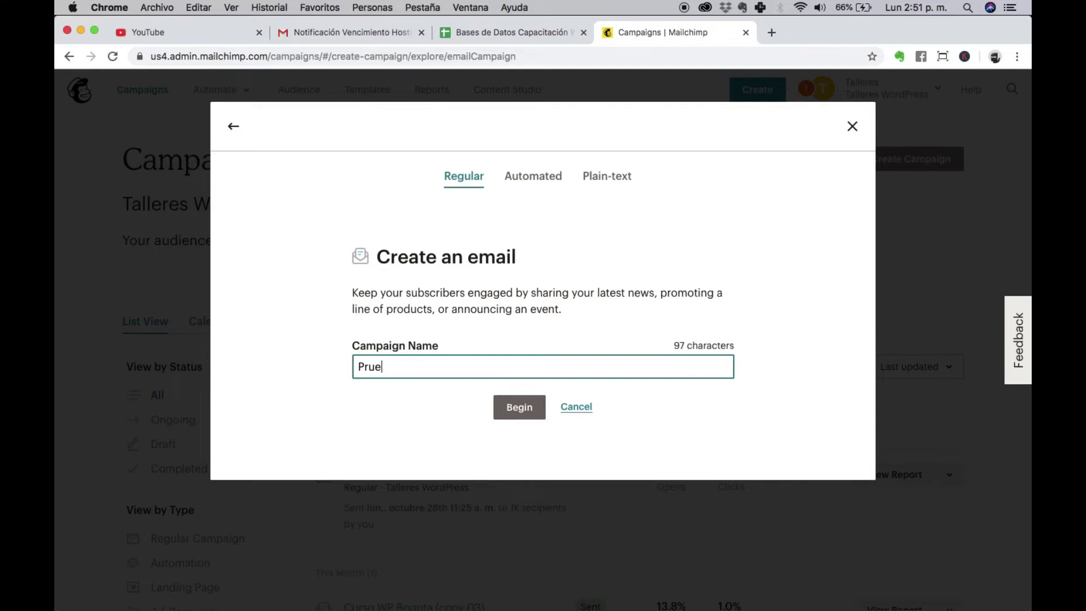
left_click(531, 418)
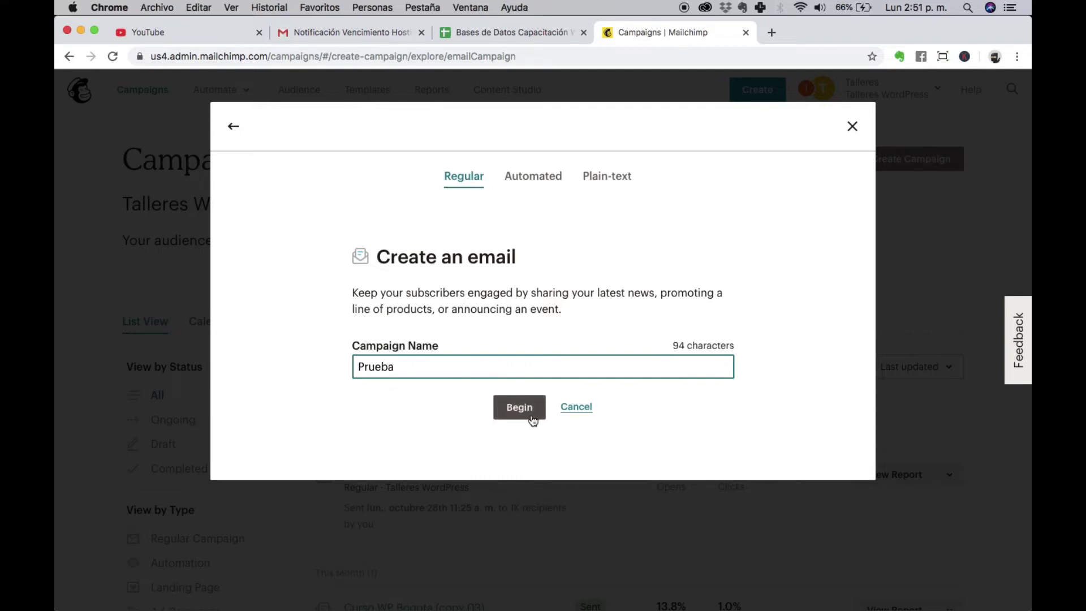
left_click(532, 418)
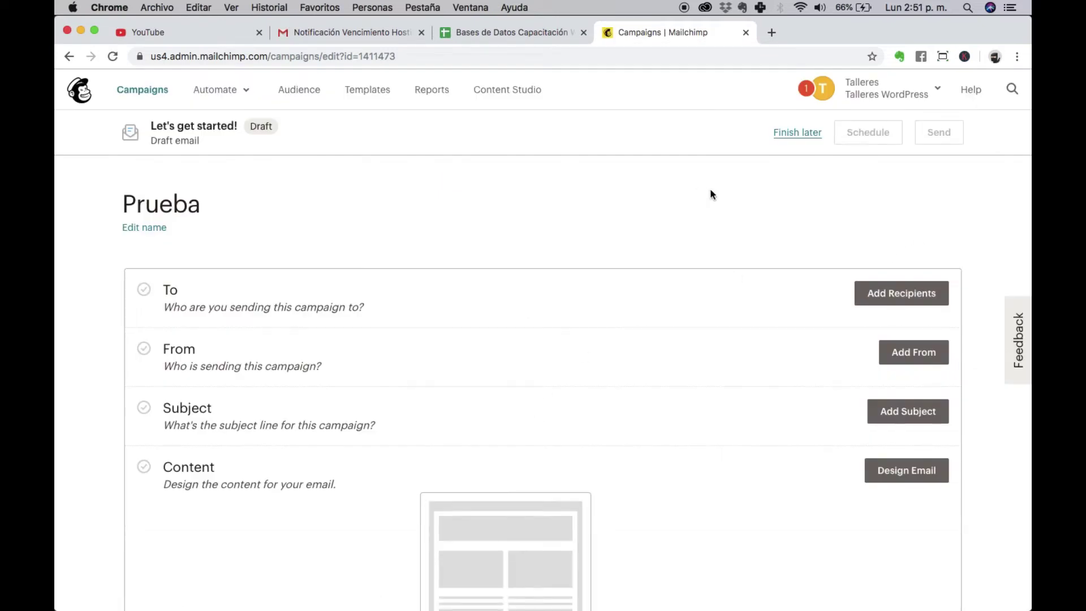
Step: Set the campaign's recipients to all subscribers in the Talleres WordPress audience and save the selection
scroll(785, 263, "down", 5)
scroll(785, 264, "up", 5)
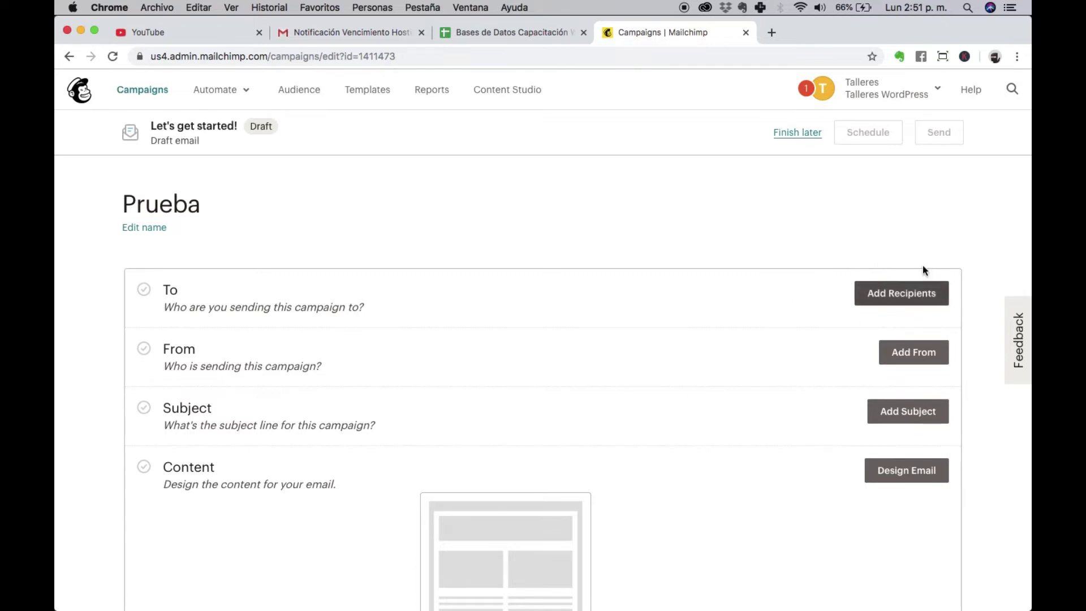
left_click(913, 294)
left_click(266, 363)
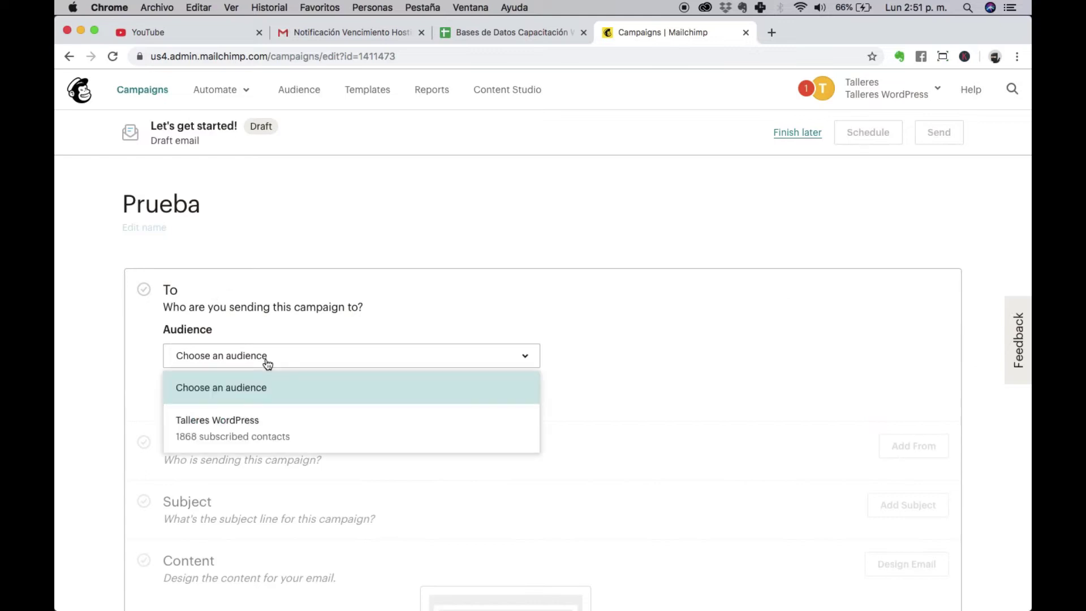
left_click(263, 432)
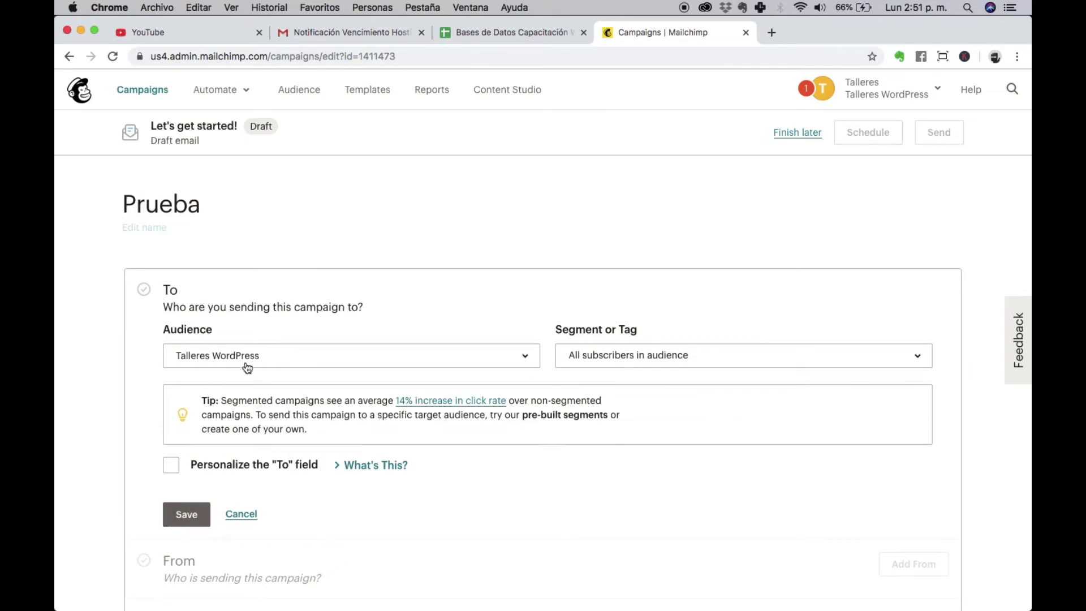
left_click(187, 510)
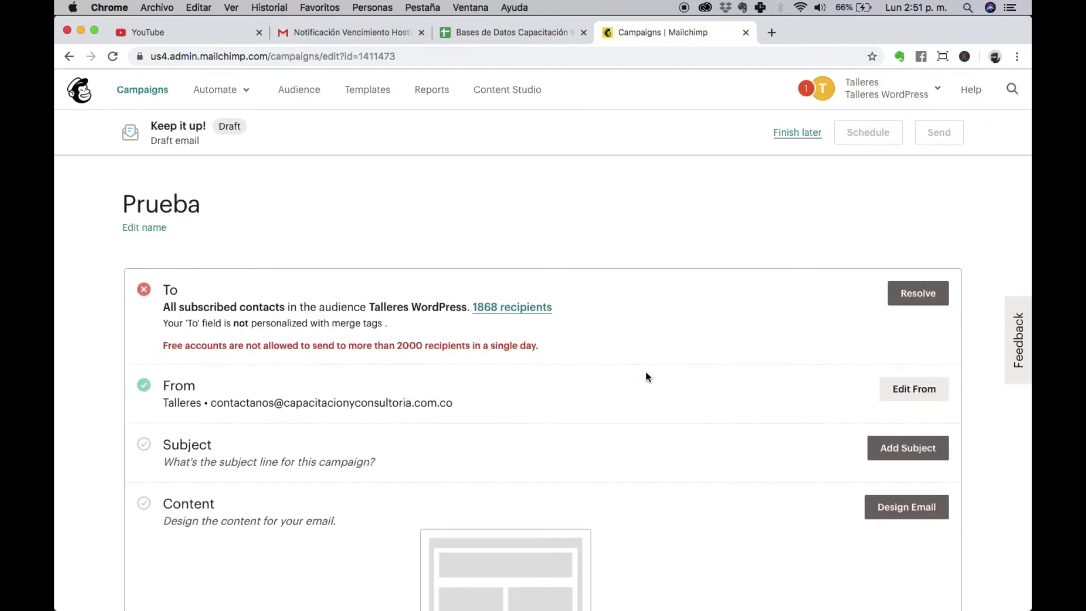
Step: Examine the campaign's From details and the recipient limit notice in the To section
scroll(834, 351, "down", 3)
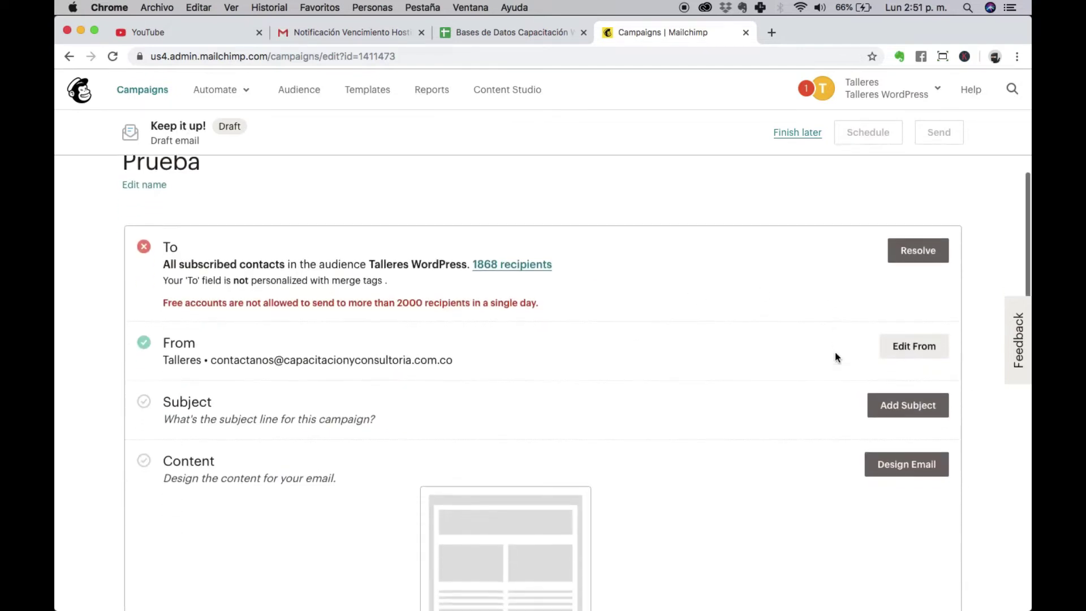
scroll(691, 276, "down", 3)
scroll(691, 276, "up", 2)
scroll(691, 276, "down", 1)
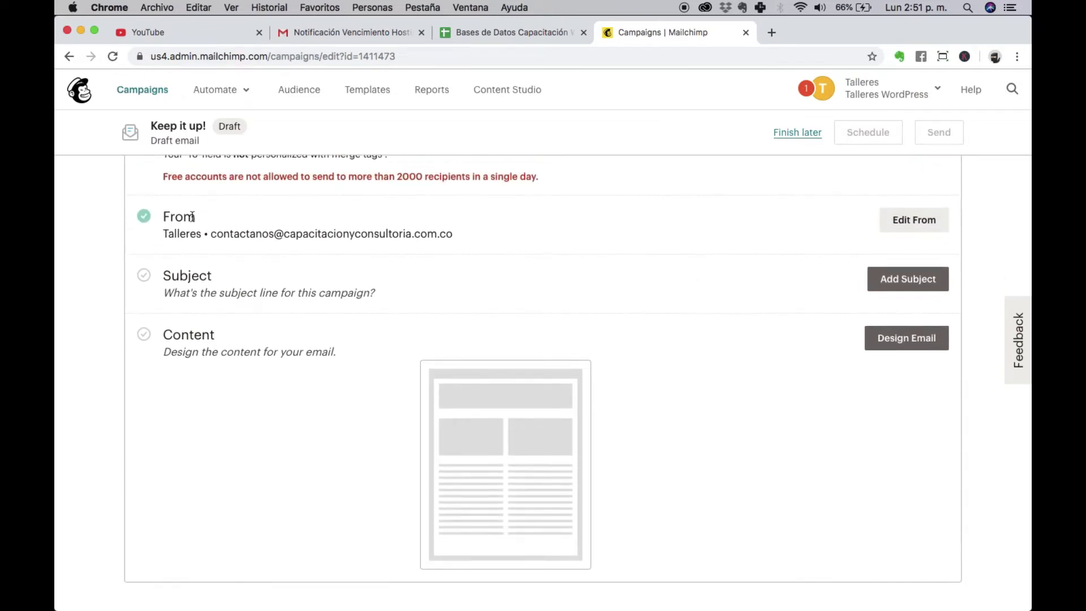
triple_click(227, 234)
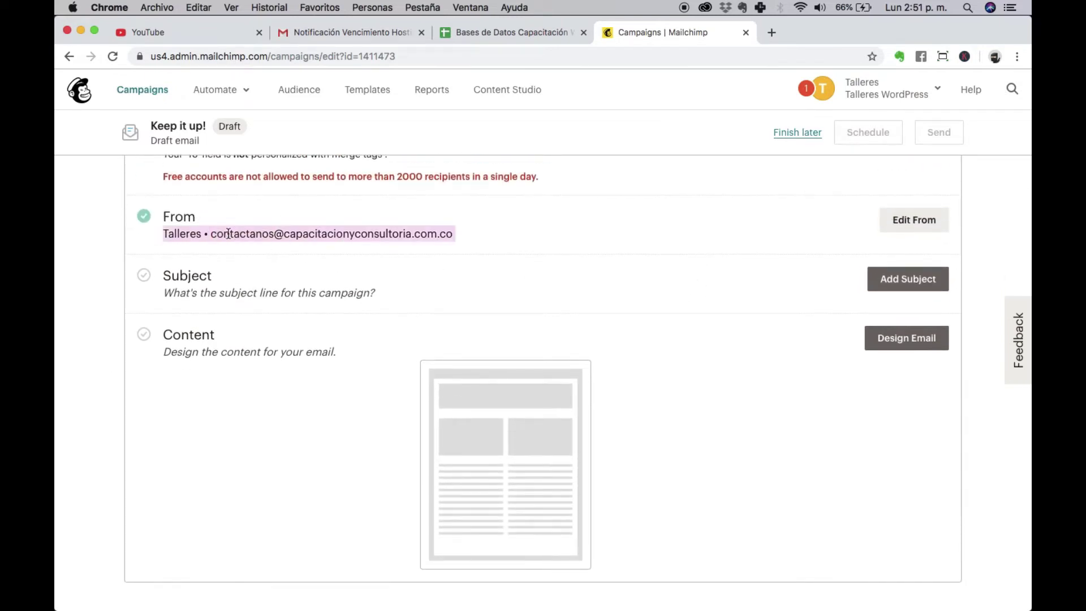
left_click(228, 233)
double_click(420, 228)
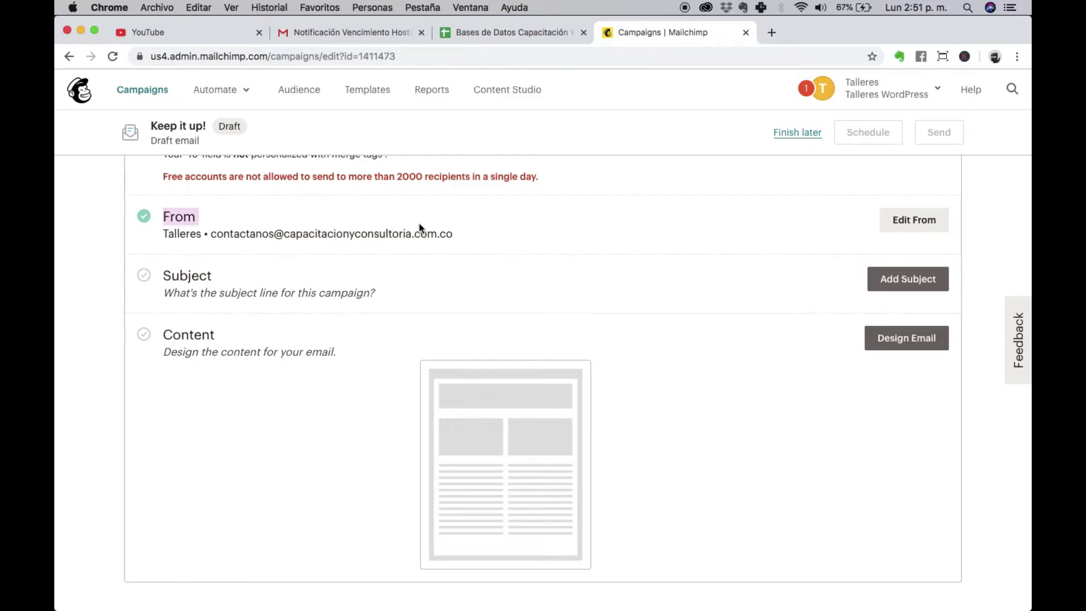
scroll(419, 228, "up", 3)
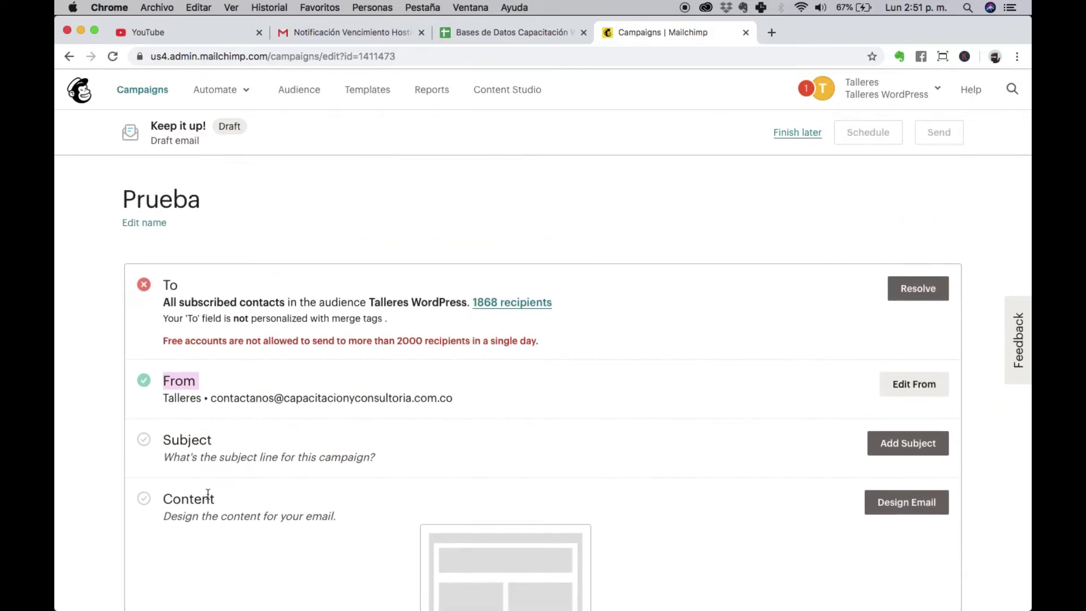
left_click(173, 347)
scroll(173, 348, "up", 2)
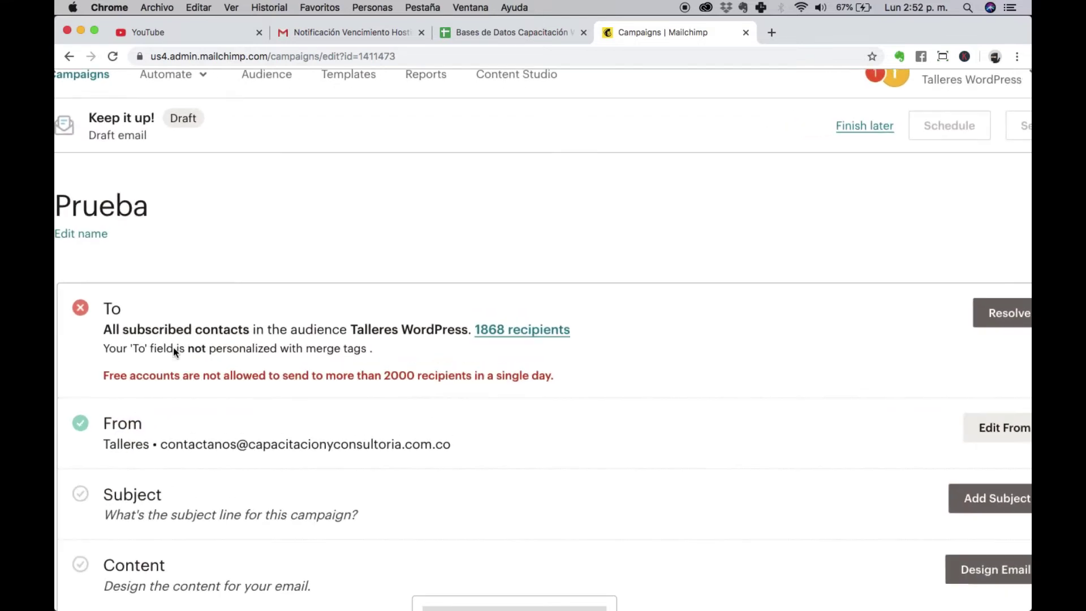
triple_click(270, 369)
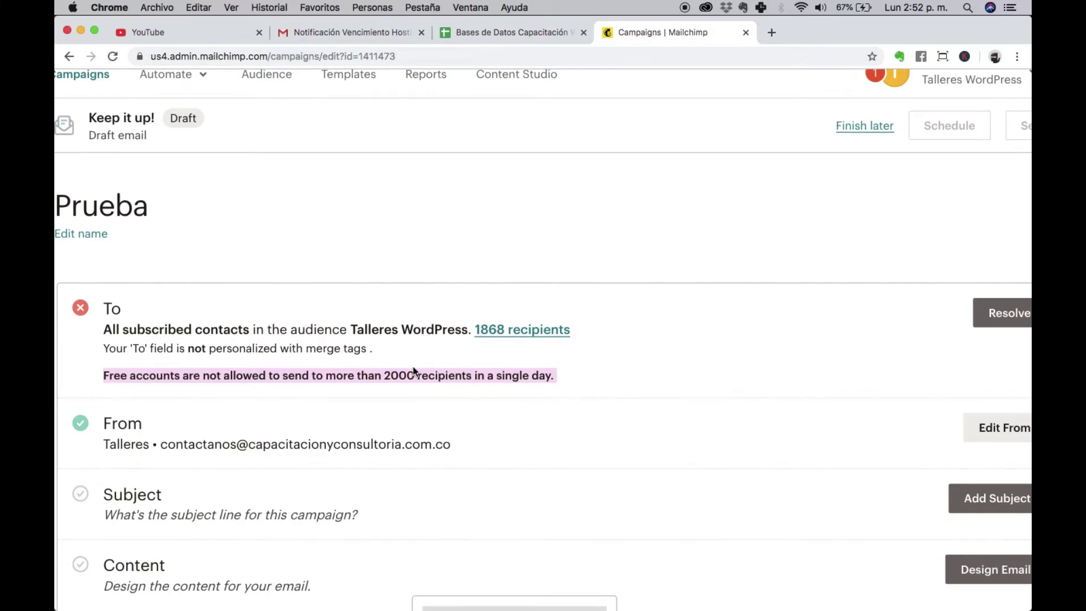
key("super+minus")
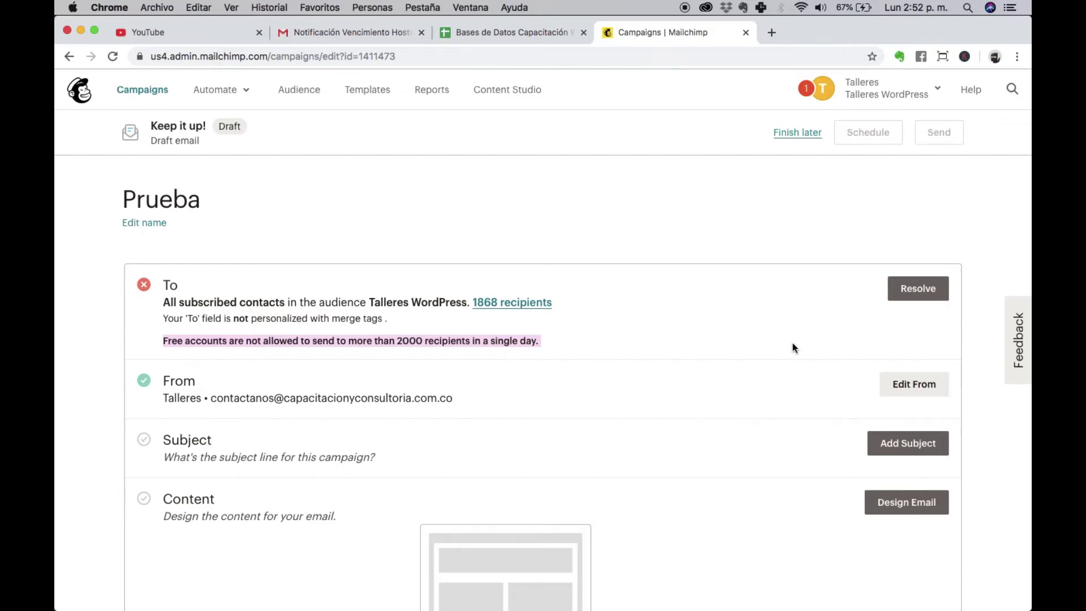
Step: Enter "Mañana Finaliza la Promoción de Computadores" as the campaign's subject line
scroll(794, 348, "down", 3)
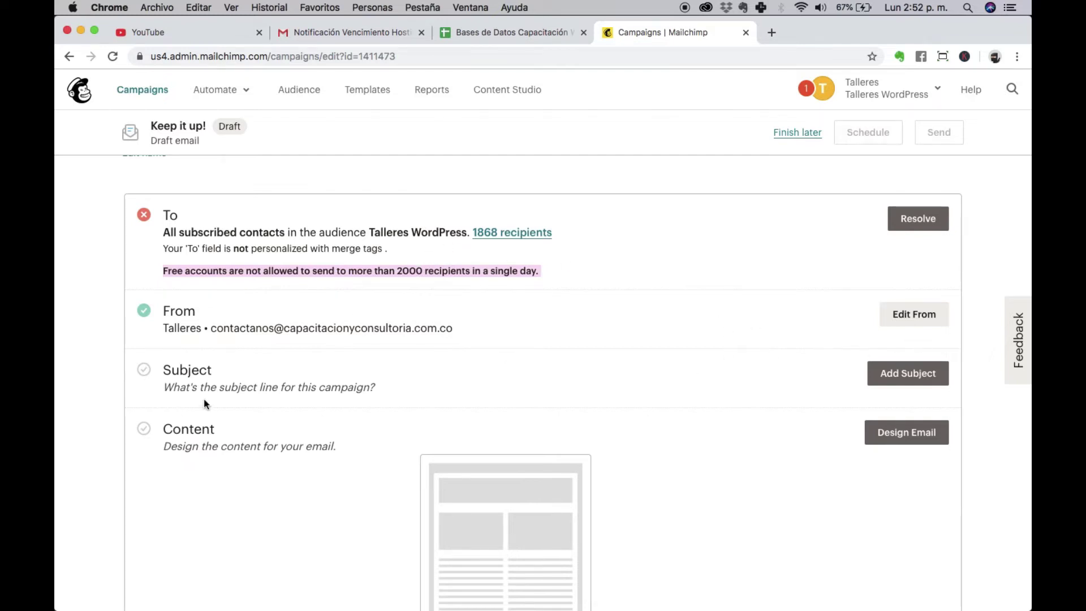
left_click(906, 382)
left_click(353, 446)
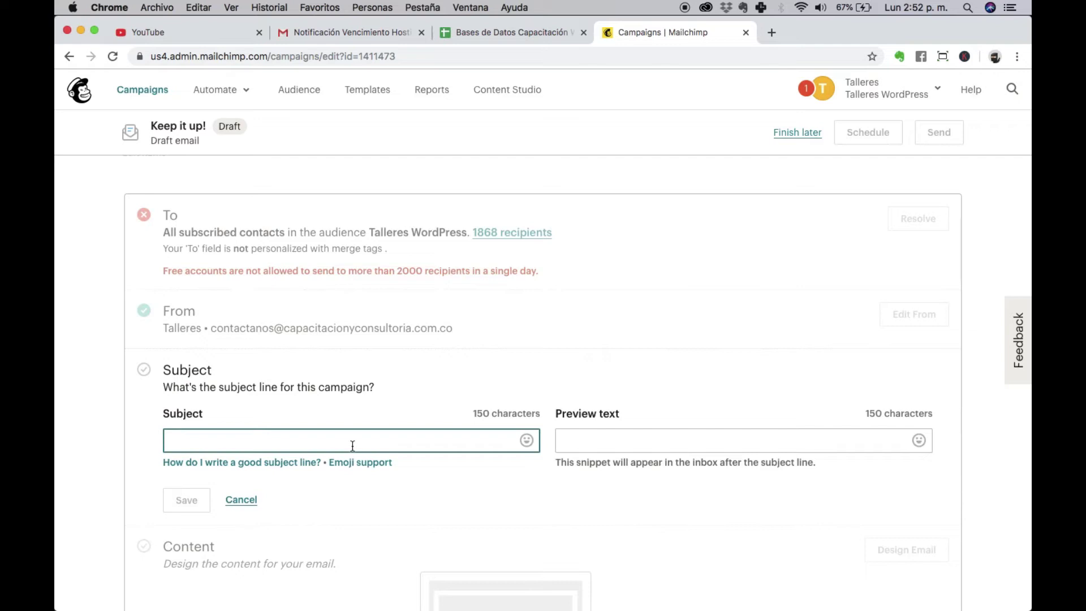
type("Mañana ")
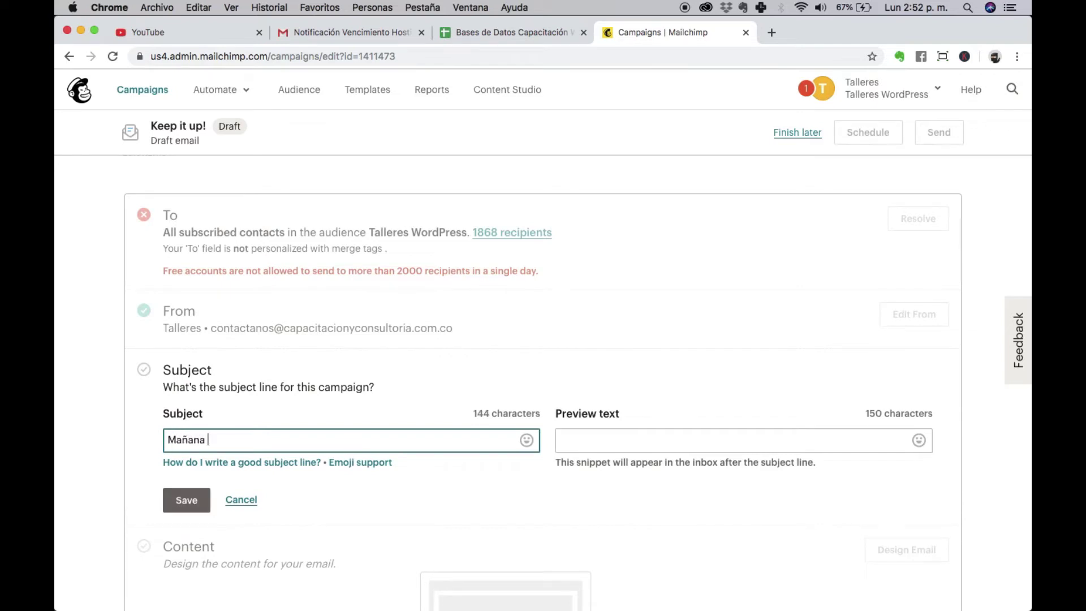
type("Finaliza la Promocion d")
key("BackSpace")
key("BackSpace")
key("BackSpace")
key("BackSpace")
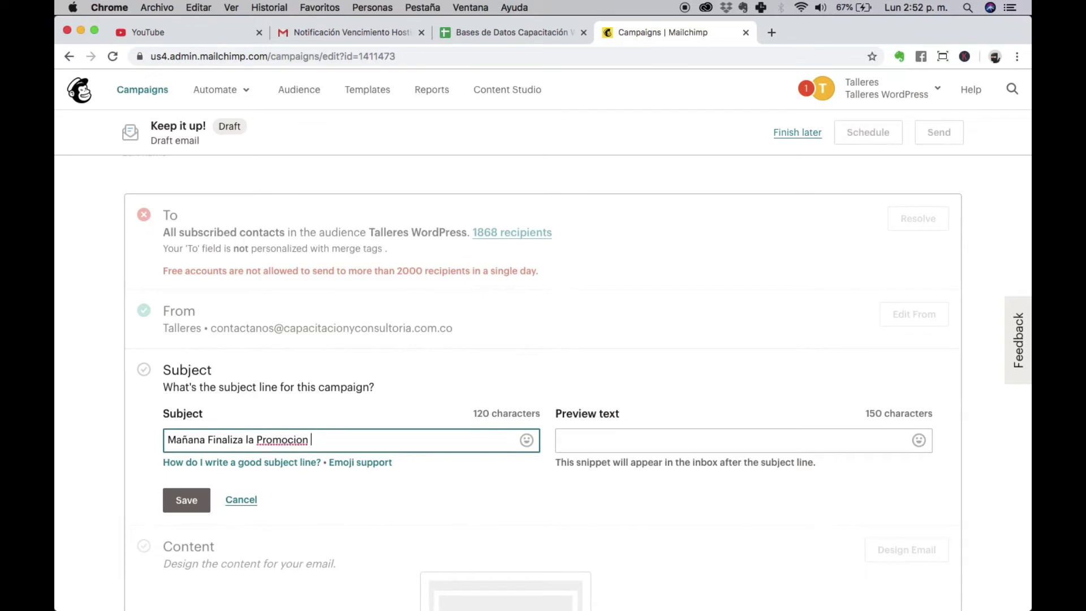
type("p")
key("BackSpace")
type("ón de Computadores")
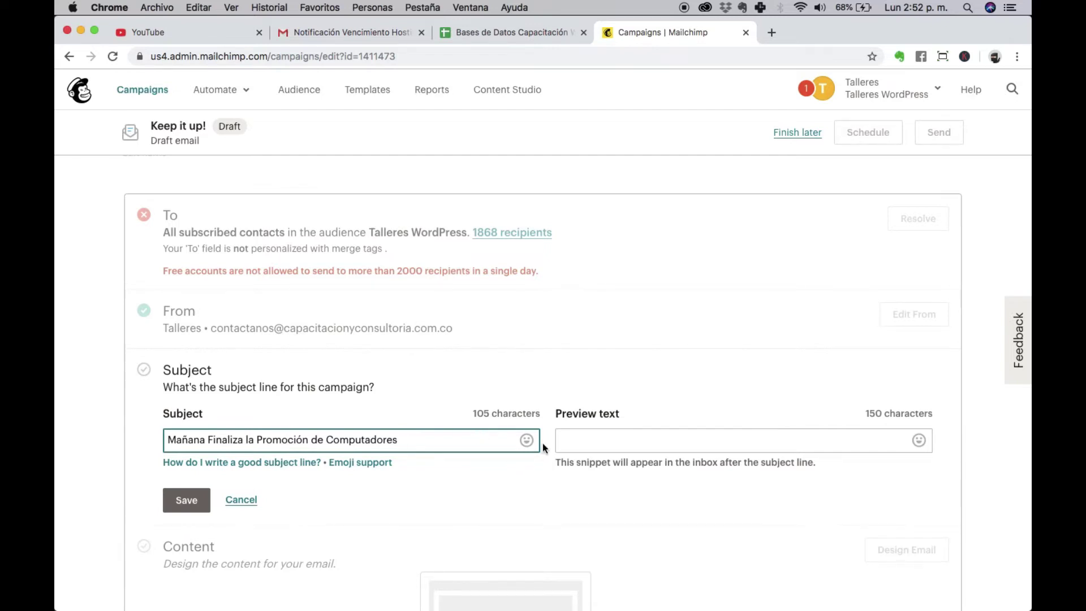
Step: Add a grinning face emoji at the end of the subject line
triple_click(171, 440)
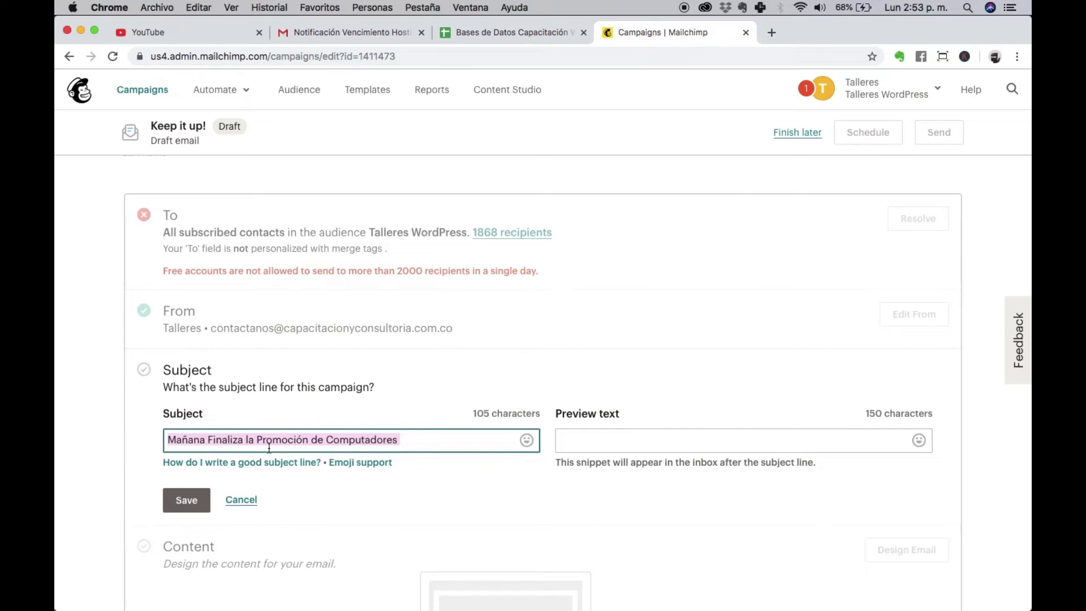
left_click(441, 450)
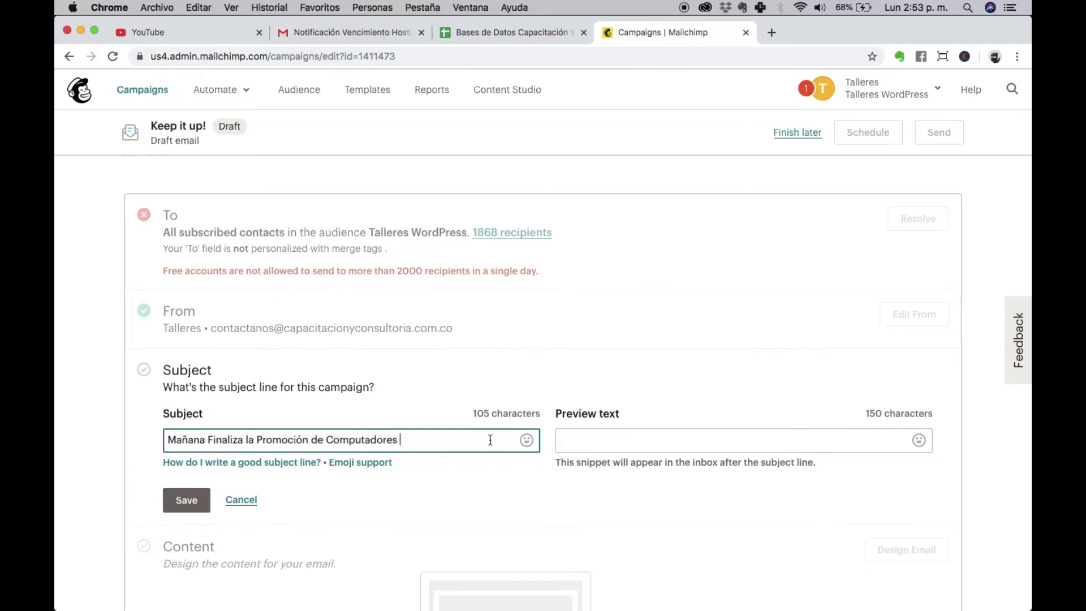
left_click(526, 440)
left_click(440, 285)
left_click(400, 477)
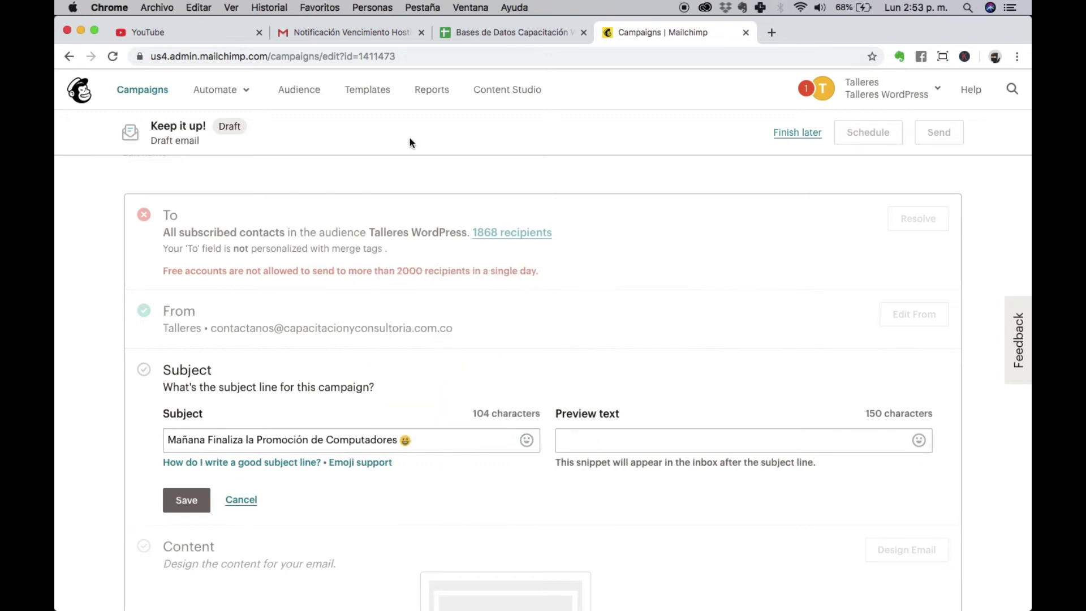
Step: Switch to Gmail and look through the subject lines of the messages in the inbox
left_click(350, 32)
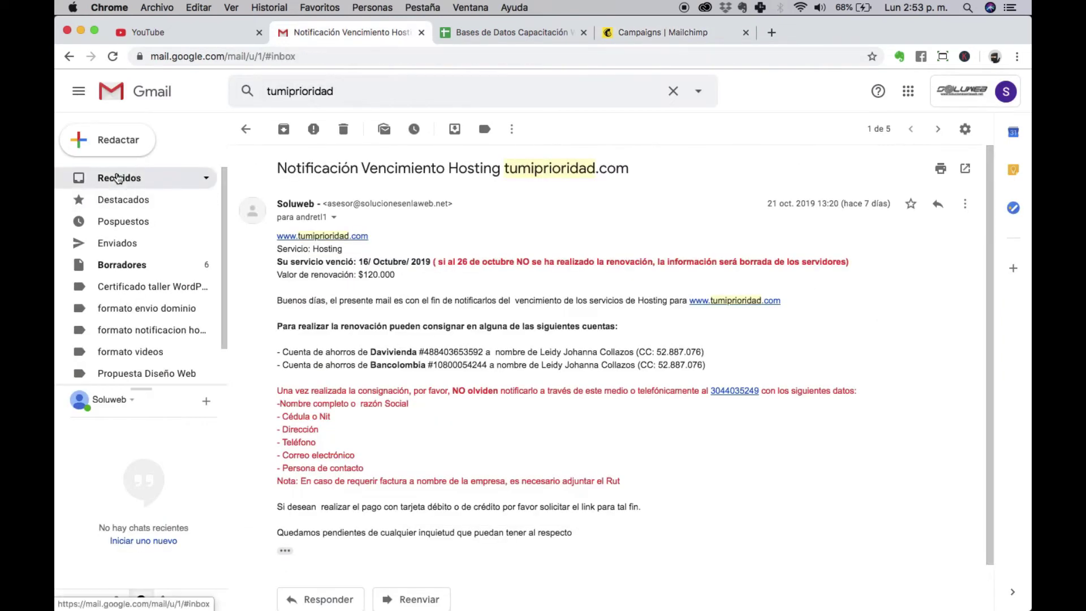
left_click(117, 178)
scroll(475, 248, "down", 10)
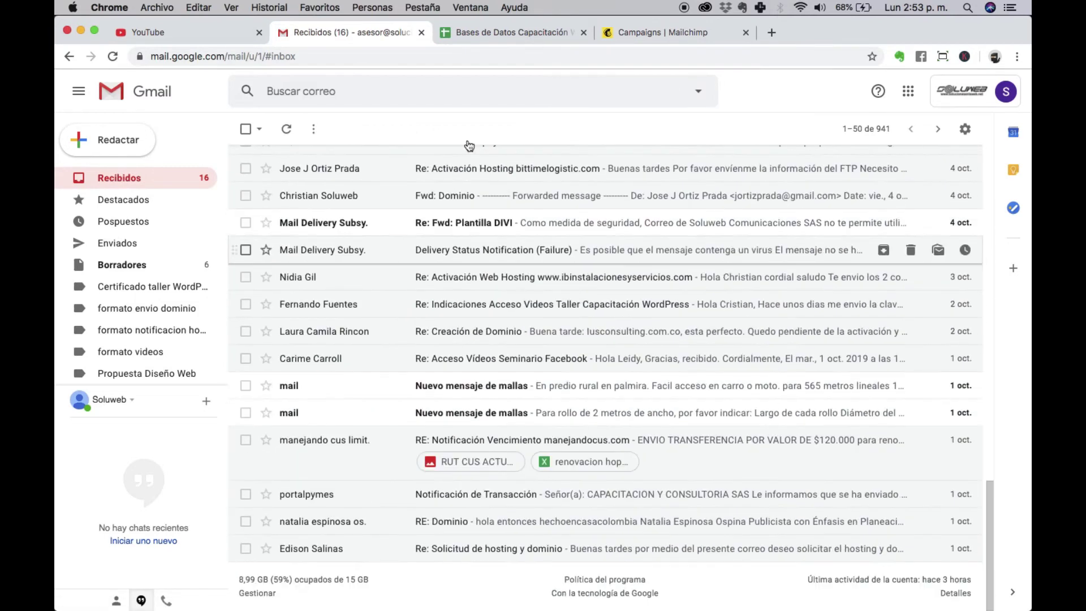
scroll(537, 411, "up", 10)
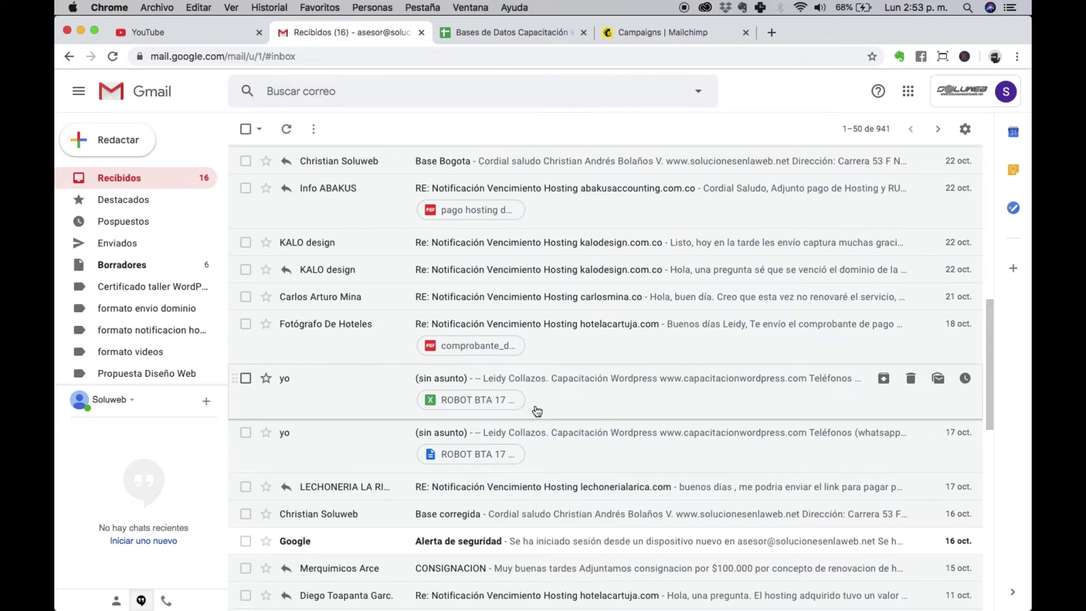
Step: Return to the Mailchimp campaign, save the subject line and start designing the email content
left_click(679, 32)
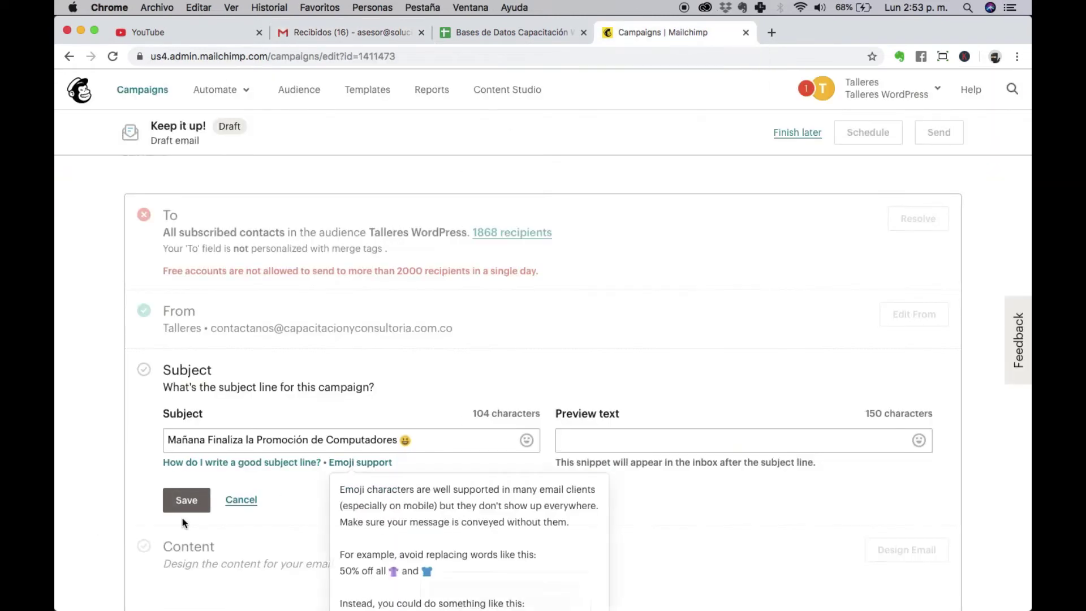
left_click(184, 501)
scroll(752, 490, "down", 10)
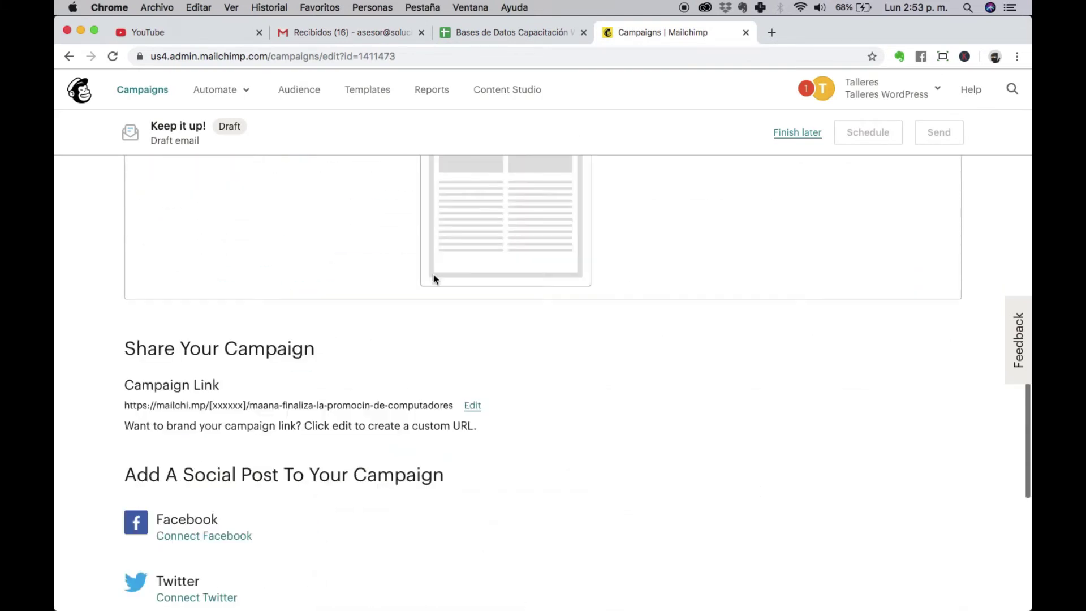
scroll(523, 234, "up", 5)
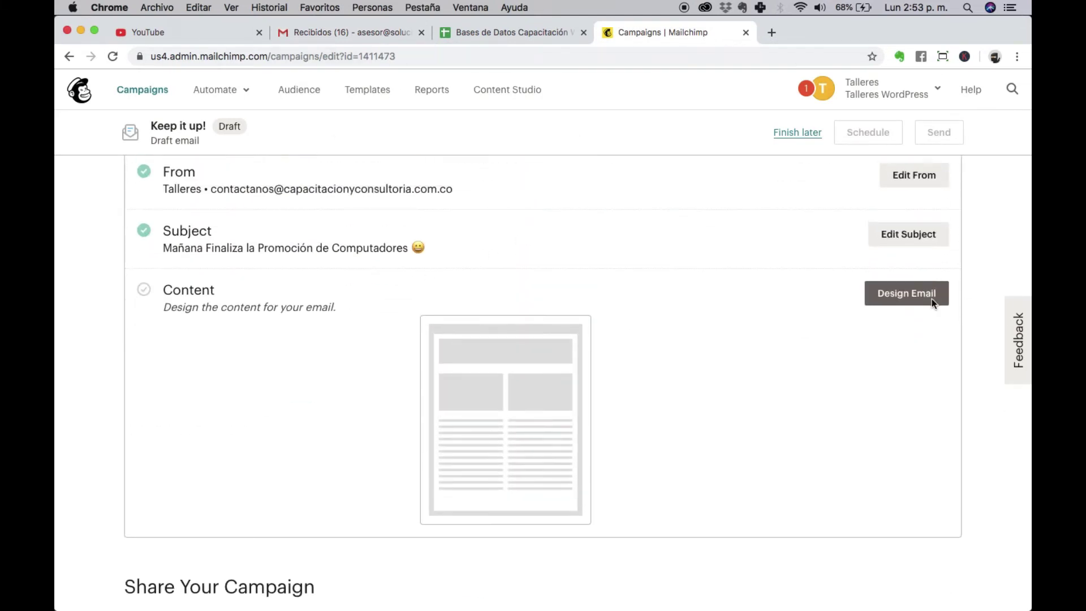
left_click(905, 300)
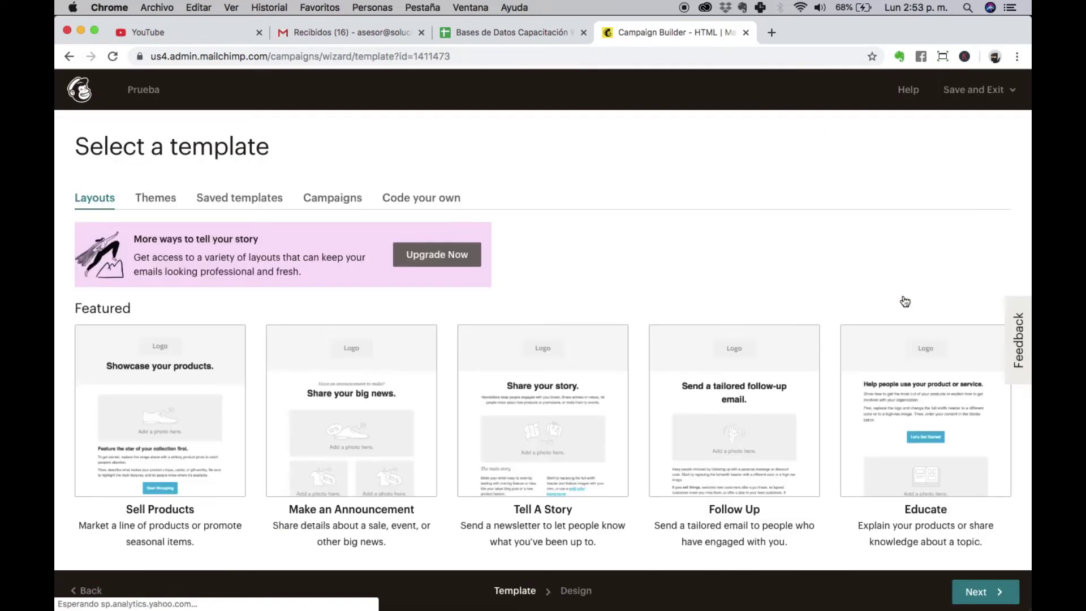
Step: Look through the featured and basic layouts and choose the basic 1 Column template for the email
scroll(905, 301, "down", 9)
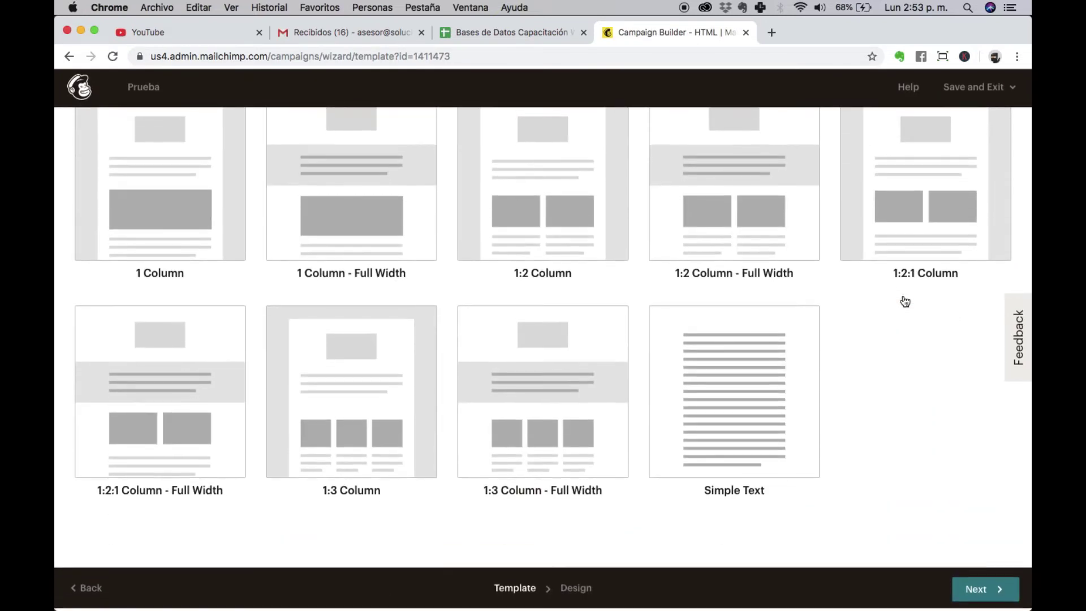
scroll(904, 301, "up", 9)
scroll(904, 301, "down", 9)
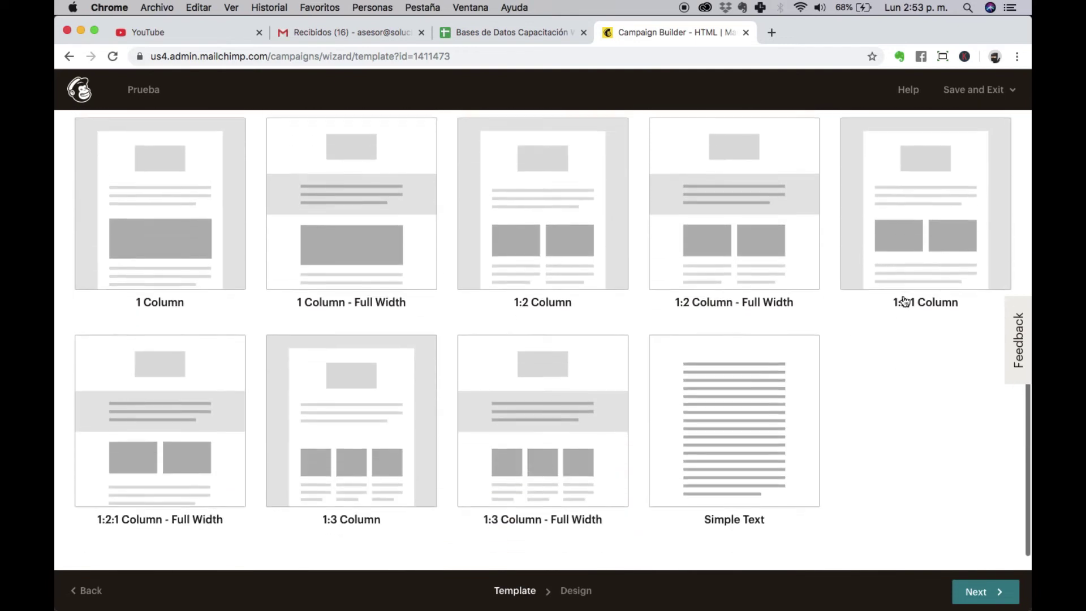
scroll(905, 301, "down", 1)
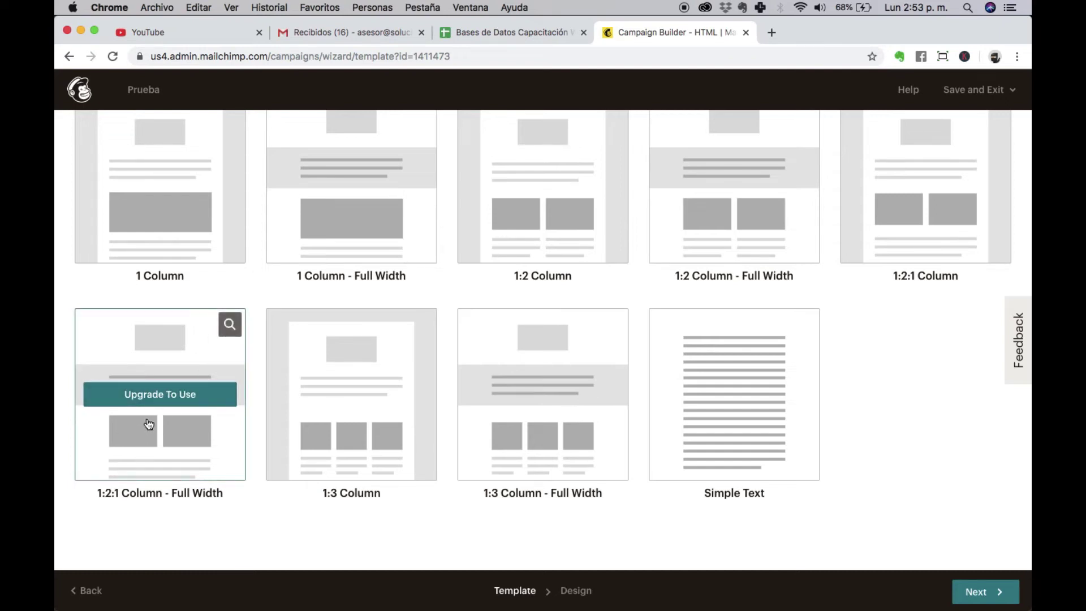
scroll(318, 364, "up", 2)
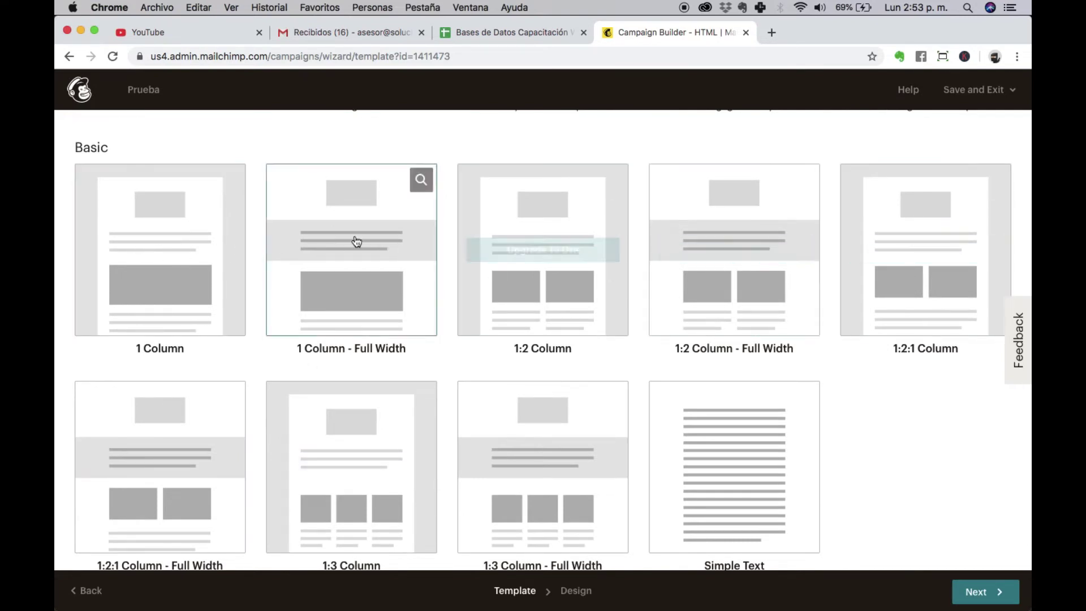
left_click(162, 258)
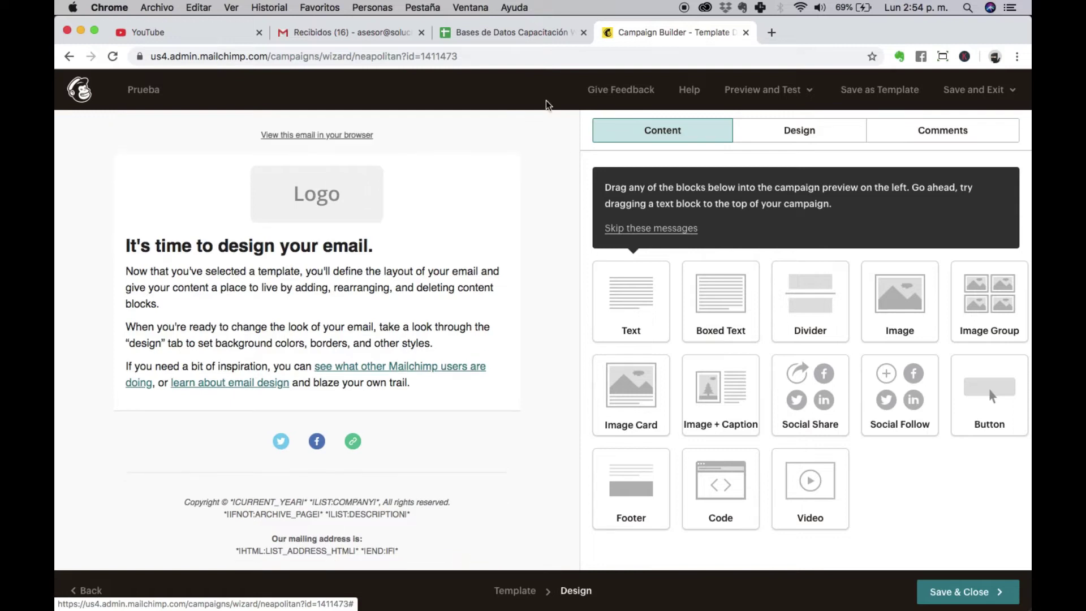
Step: Delete the browser-link block above the logo and replace the logo placeholder with the WordPress workshop image from the stored files, saving the block
mouse_move(504, 138)
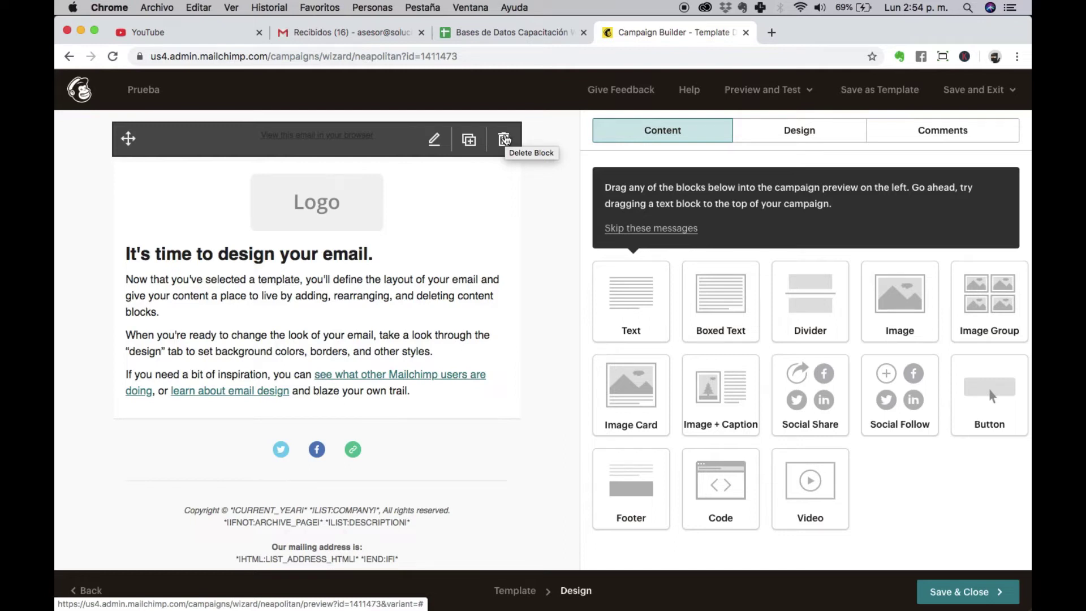
left_click(504, 138)
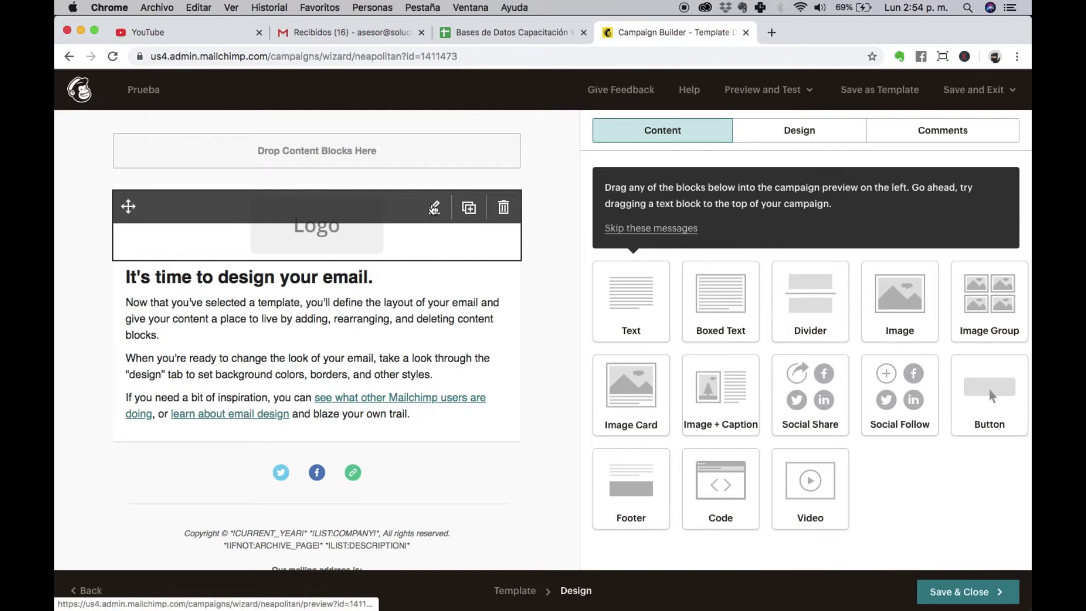
left_click(434, 208)
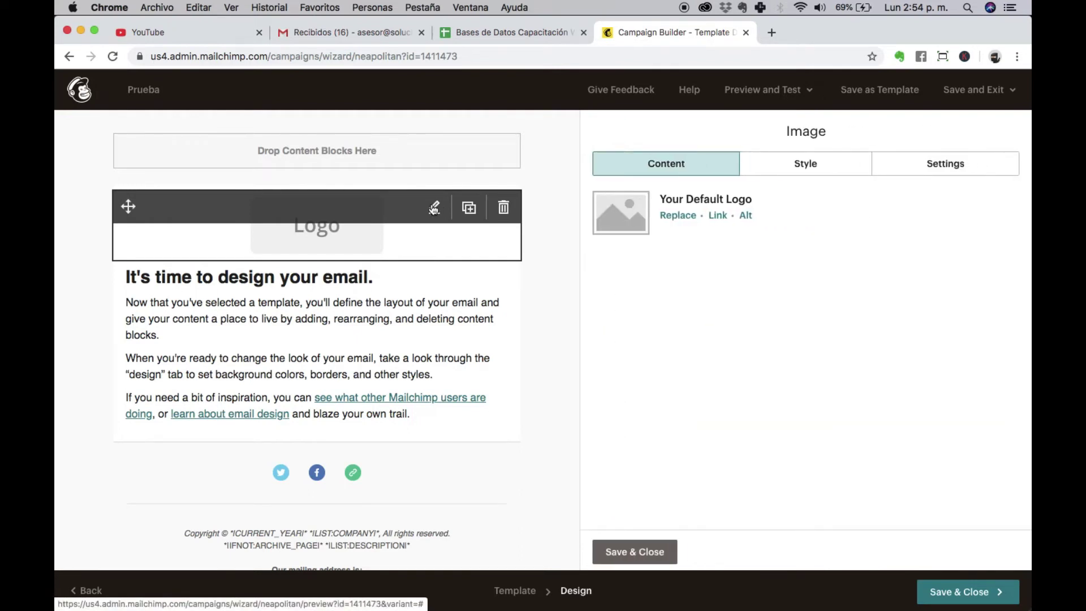
left_click(678, 218)
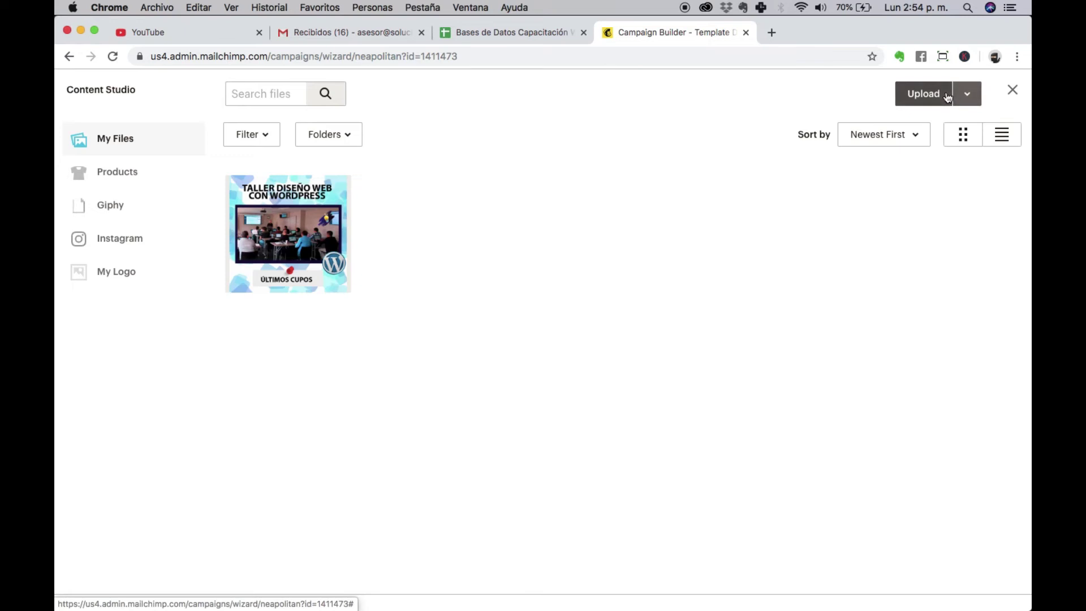
left_click(924, 94)
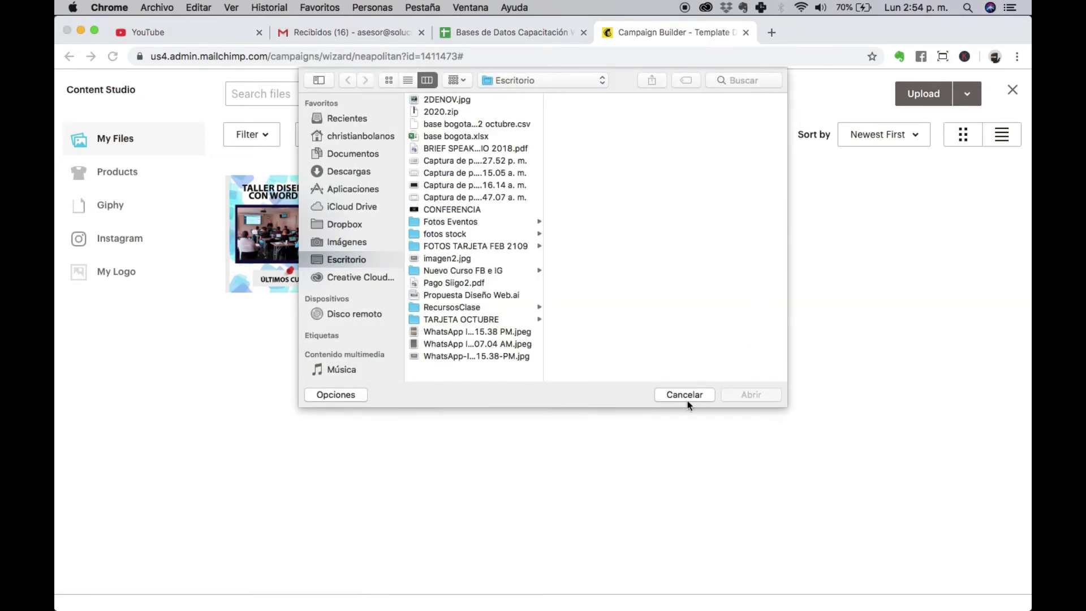
left_click(687, 399)
left_click(285, 219)
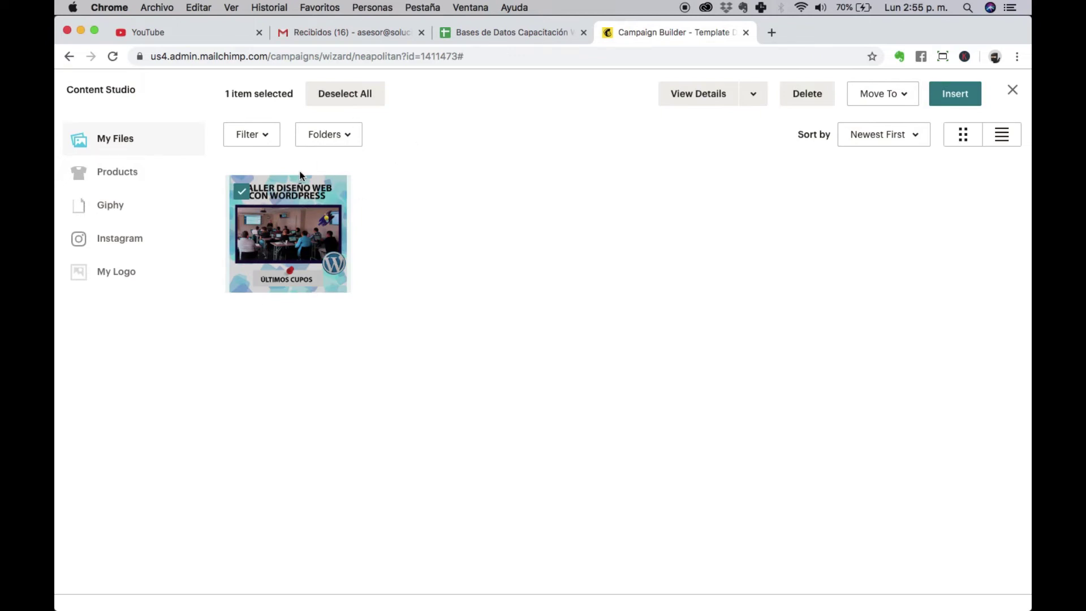
left_click(960, 94)
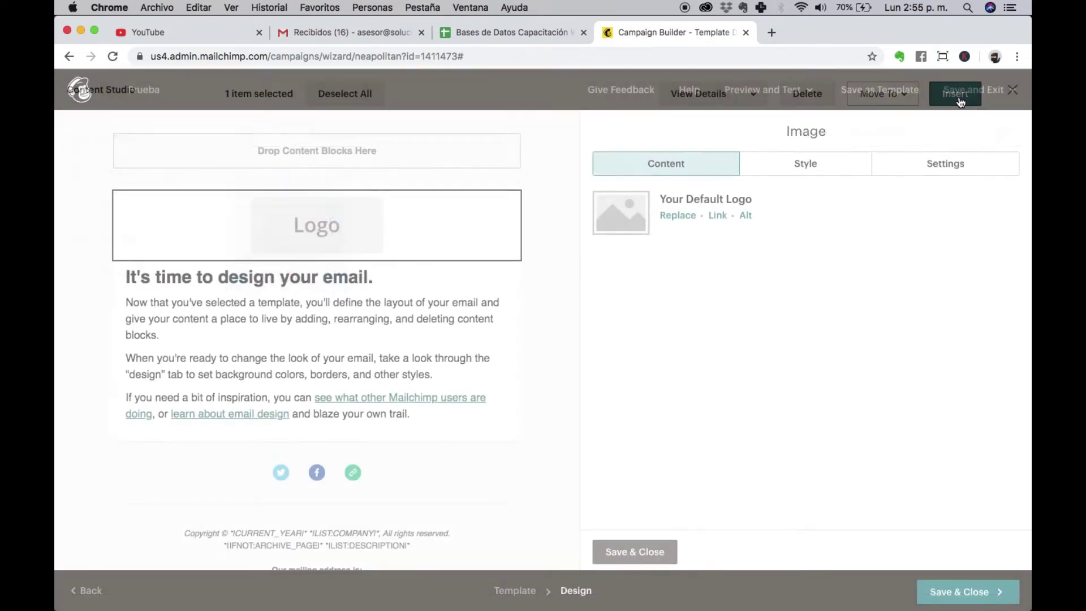
scroll(447, 336, "down", 5)
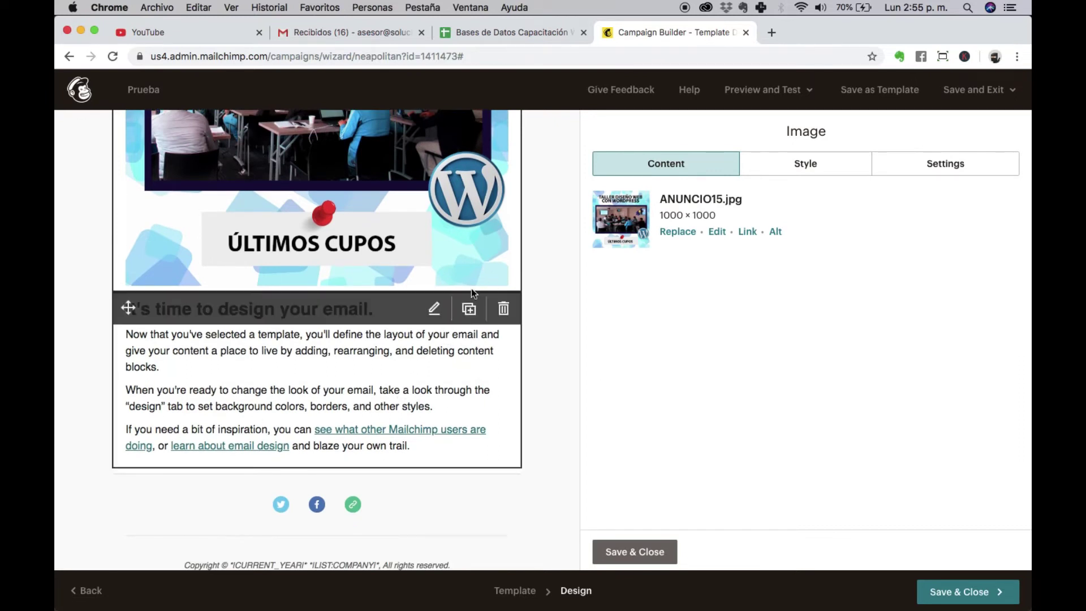
left_click(620, 553)
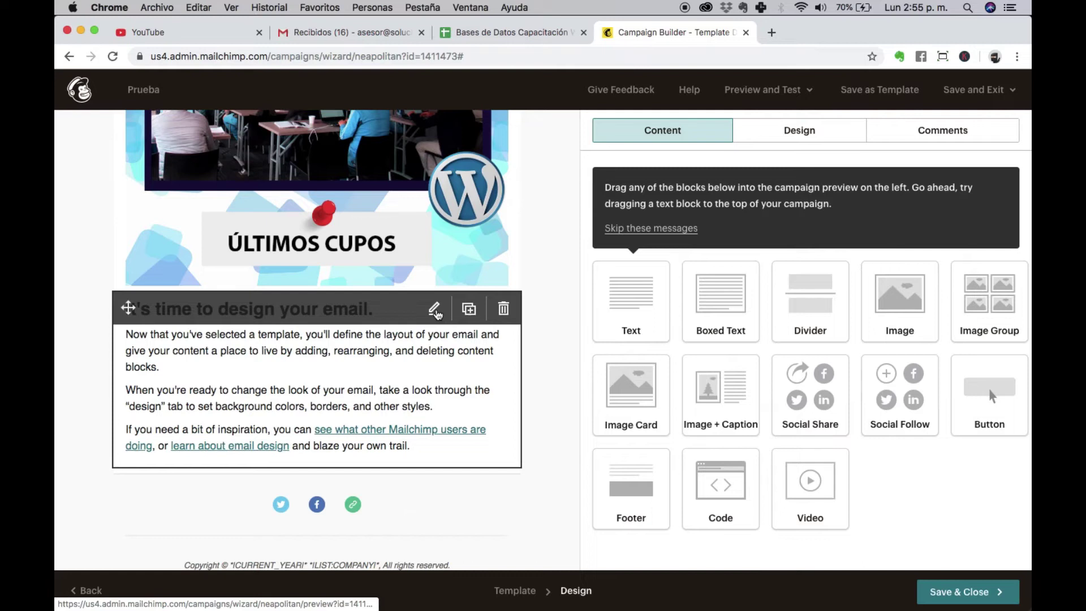
Step: Open the text block below the image for editing and replace its heading with "último día de promo"
left_click(434, 310)
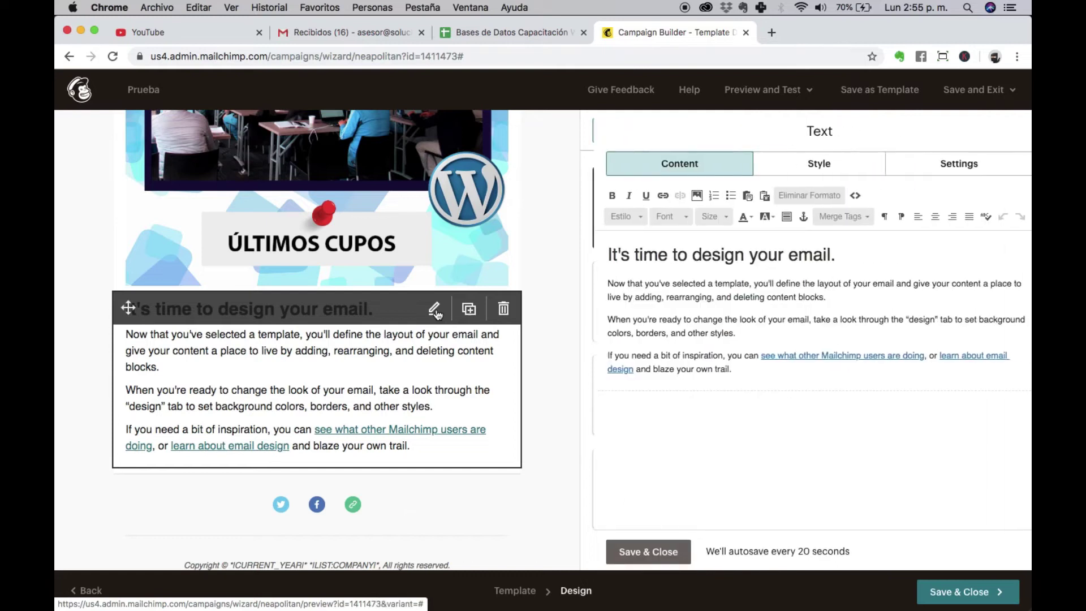
triple_click(677, 251)
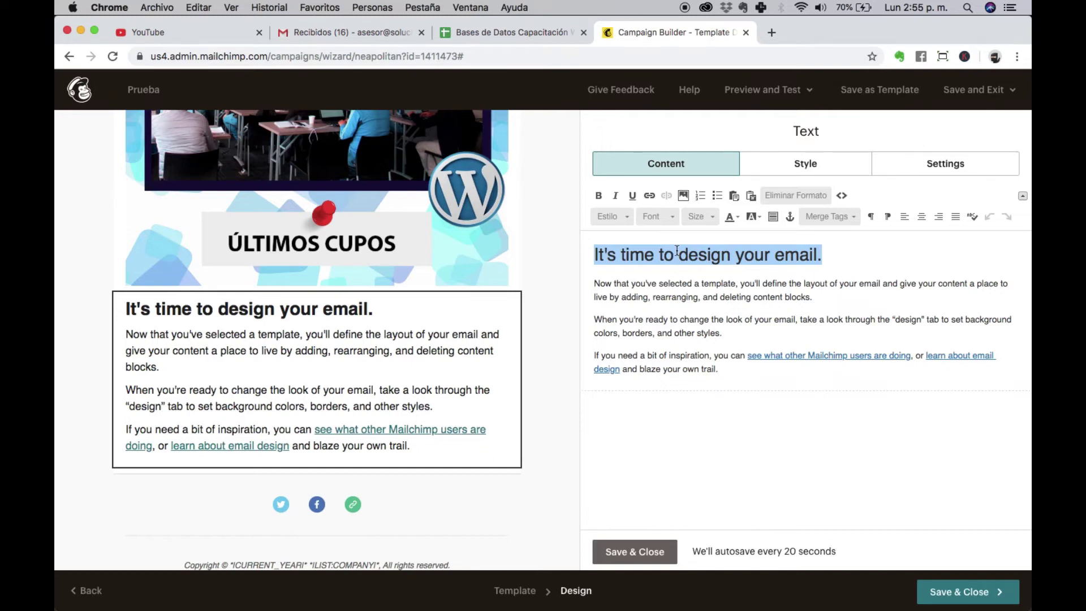
type("último día")
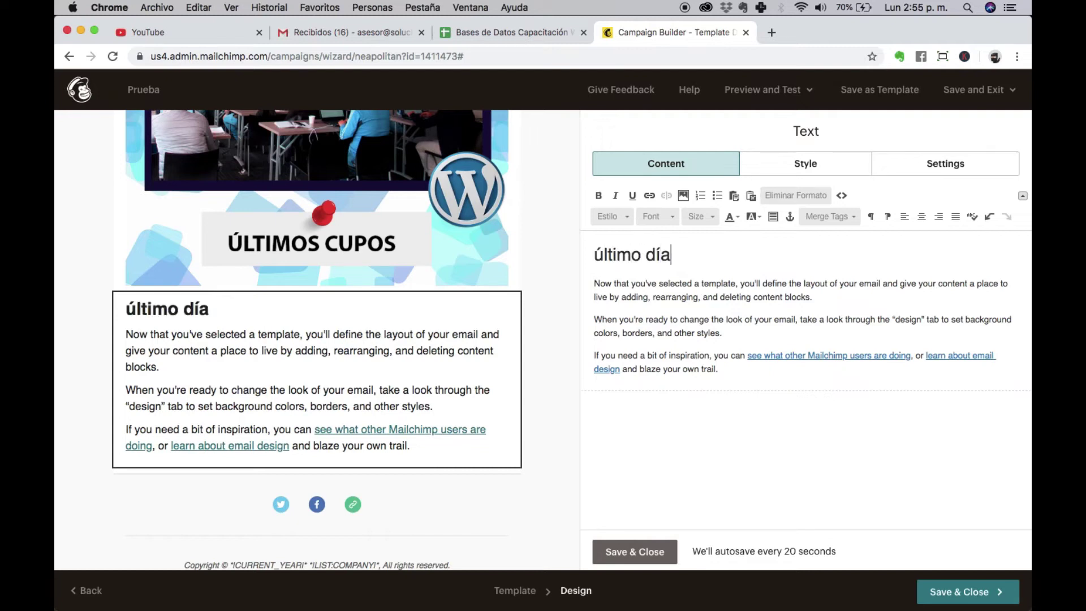
type(" de promo")
Step: Replace the paragraphs under the heading with the filler line "Nsuyruyruwery fdjfhs fsdbjkbf jsf bjs fbsdjkf sdjkfb sd jkfbdsjkf bsdjfkbsfdsf ds"
left_click_drag(639, 332, 600, 283)
type("suyruyruwery ers, and other styles.")
key("shift+super+Down")
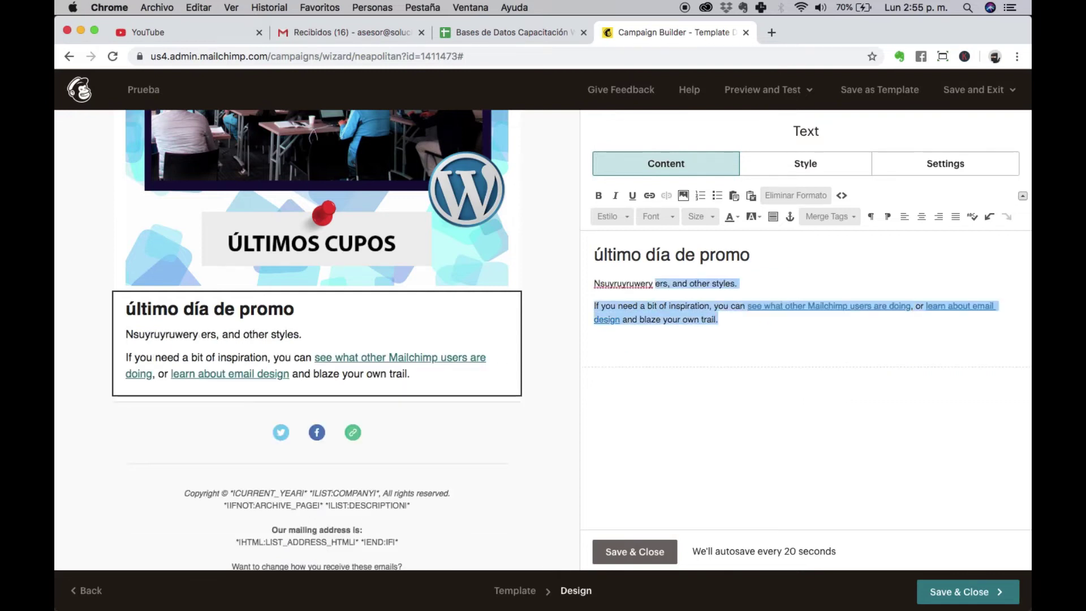
type("fdjfhs fsdbjkbf jsf bjs fbsdjk")
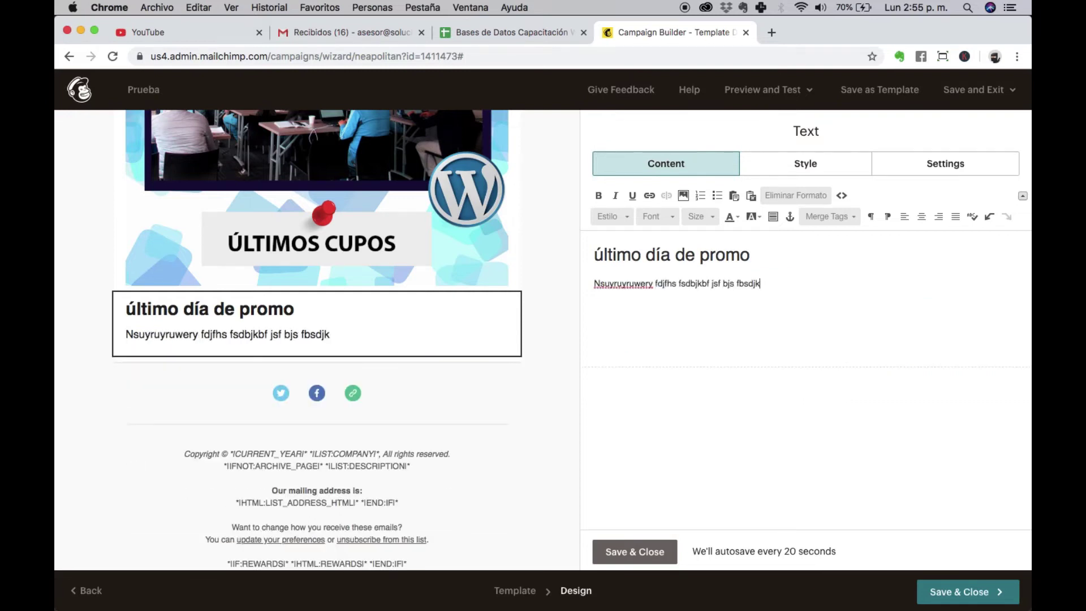
type("f sdjkfb sd jkfbdsjkf bsdjfkbsfdsf ds")
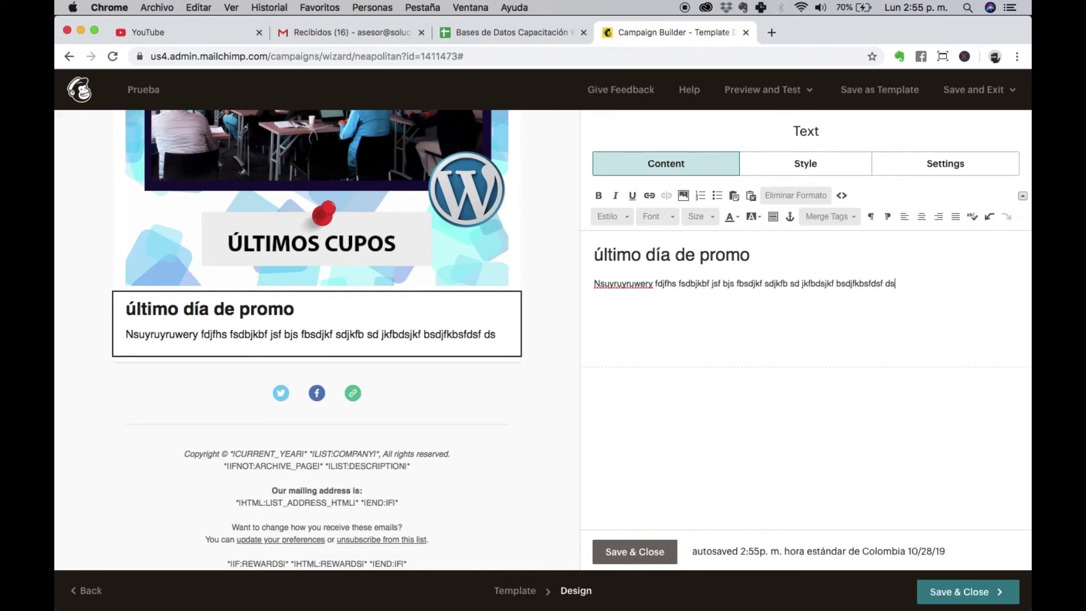
Step: Copy the filler line and paste it four more times, each copy as its own paragraph
key("shift+super+Up")
key("super+c")
key("Right")
key("Return")
key("super+v")
key("Return")
key("super+v")
key("Return")
key("super+v")
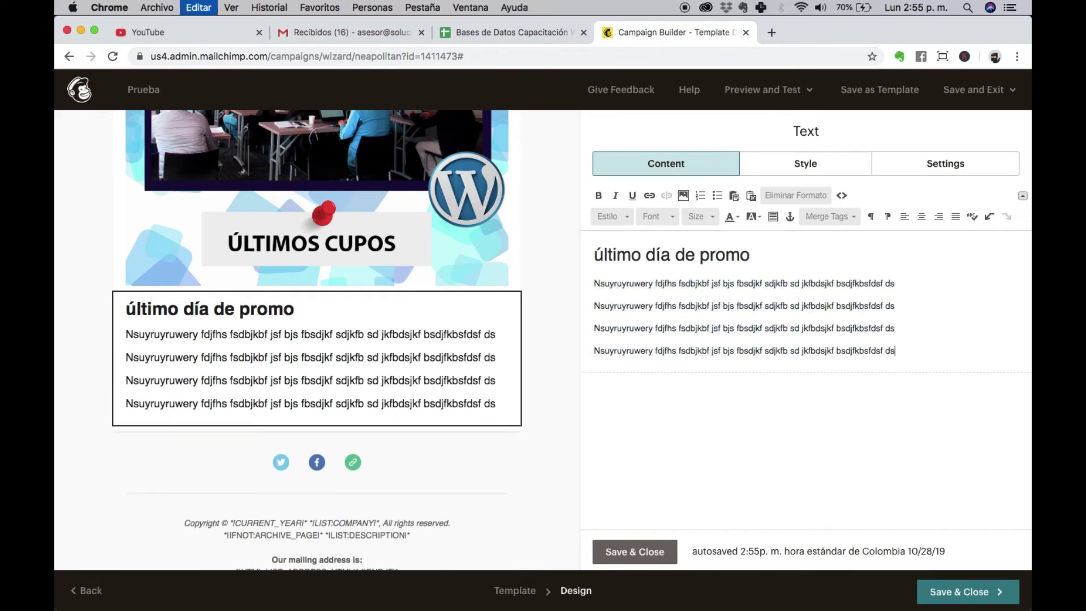
key("Return")
key("super+v")
Step: Make the middle part of the first filler line bold and colour part of the second line red
left_click_drag(626, 283, 733, 284)
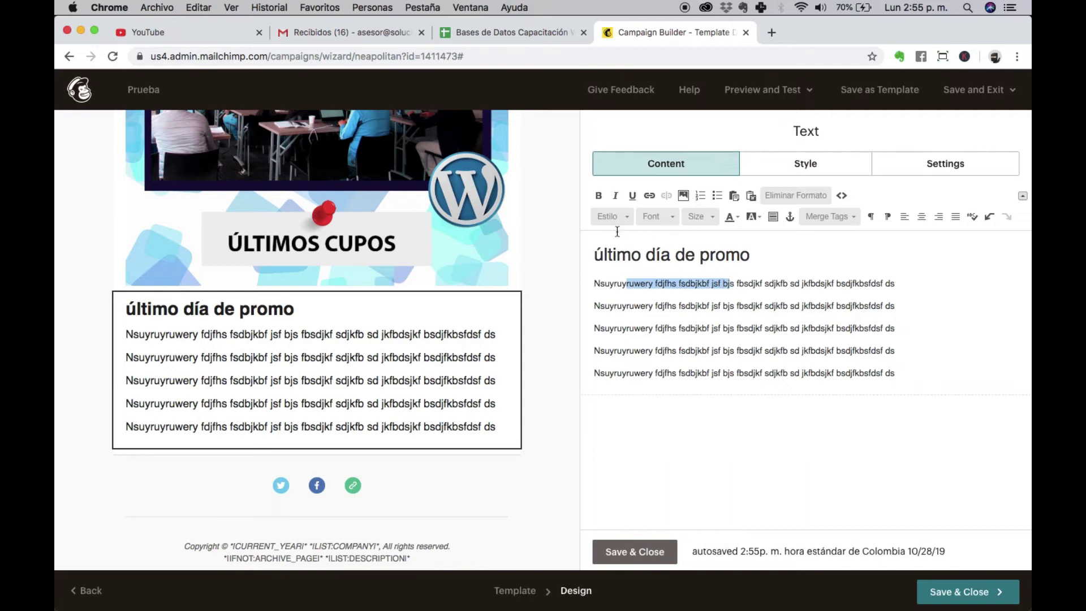
left_click(598, 195)
left_click_drag(661, 305, 755, 305)
left_click(739, 223)
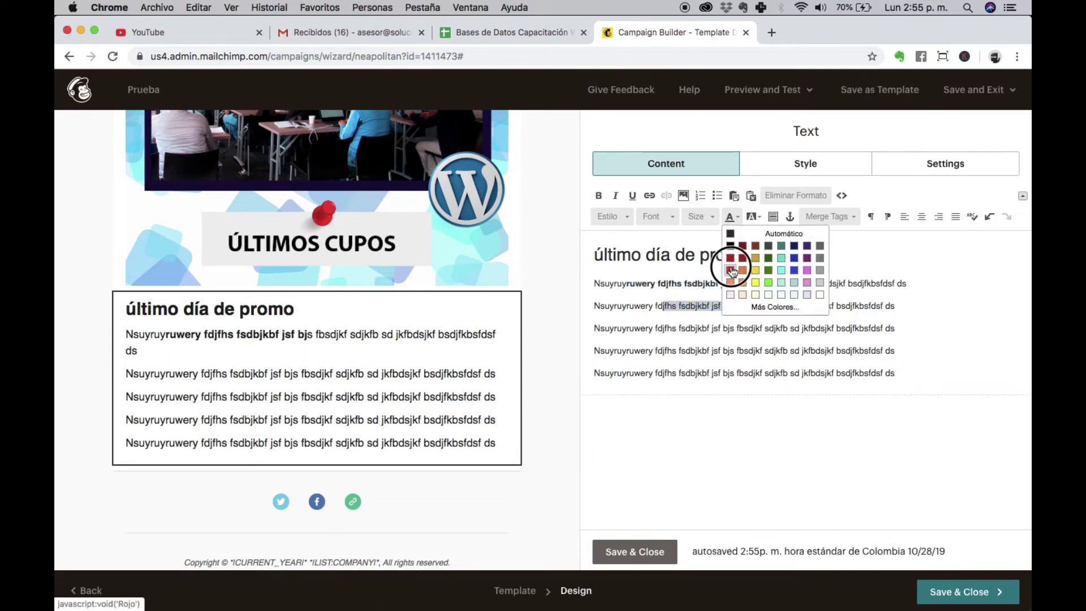
left_click(729, 262)
left_click(824, 345)
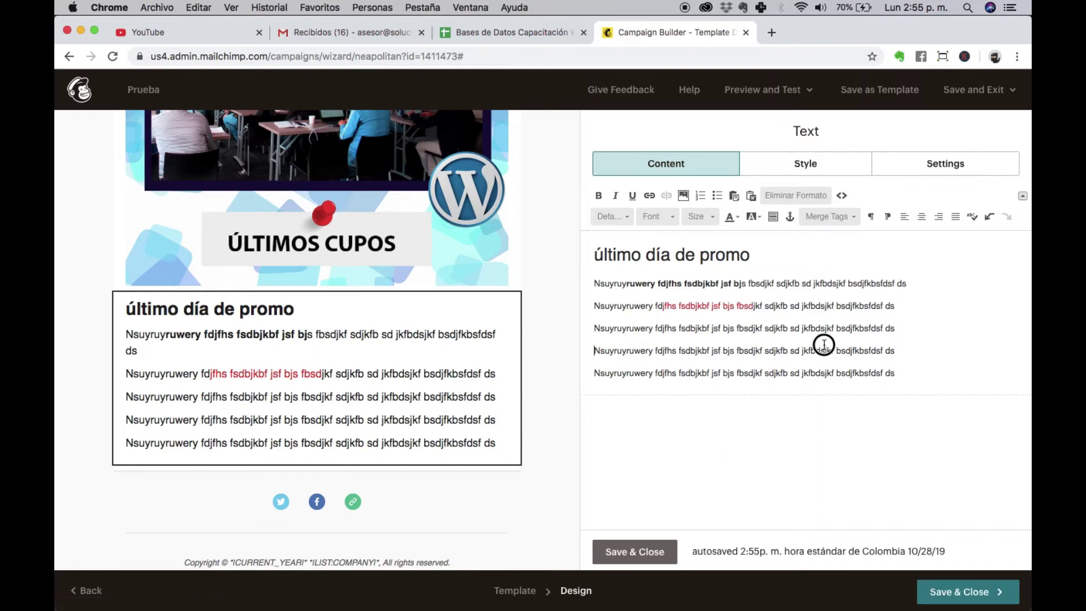
Step: Highlight the whole fourth filler line in yellow and add an empty line at the end of the text
triple_click(786, 354)
left_click(751, 215)
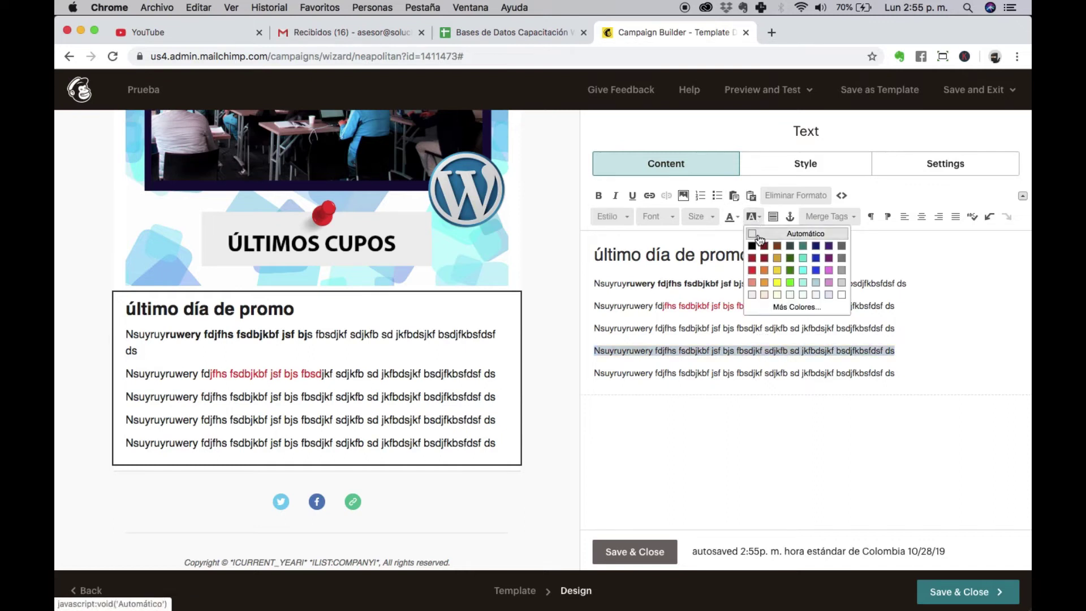
left_click(780, 281)
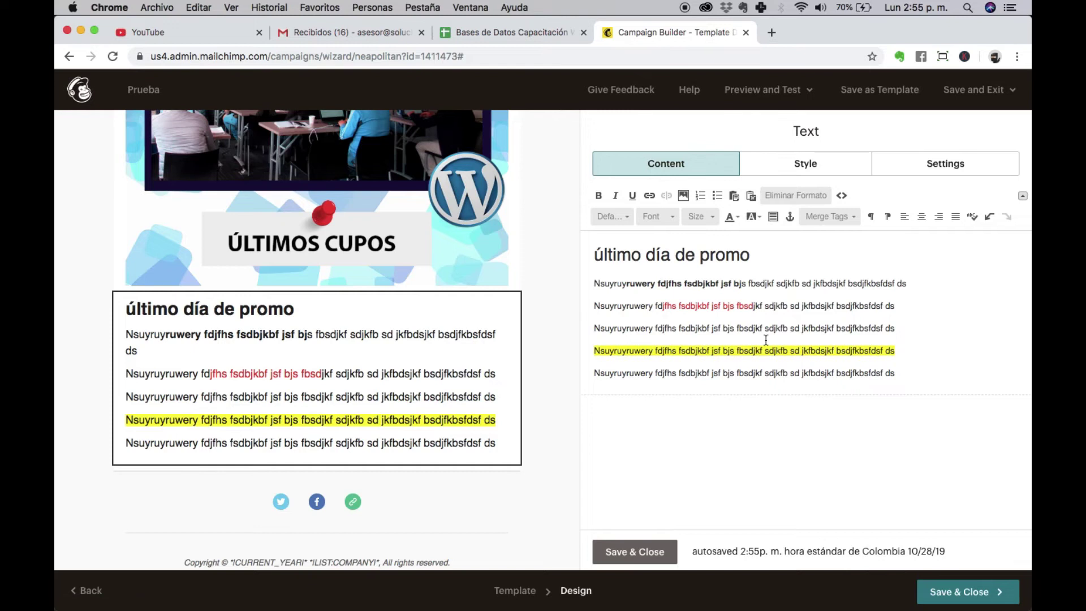
left_click(925, 375)
key("Return")
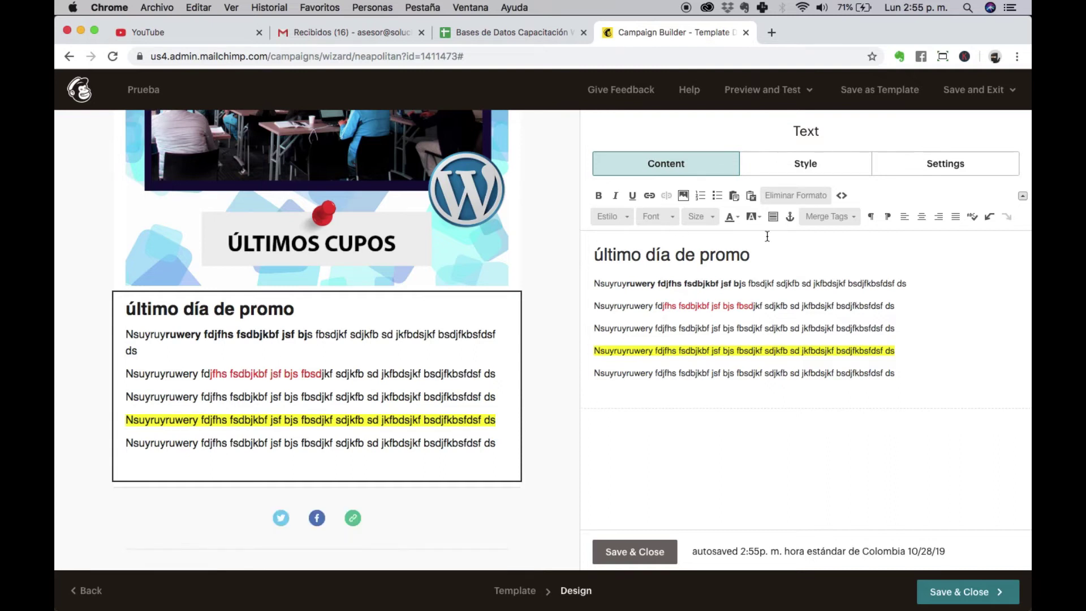
mouse_move(329, 494)
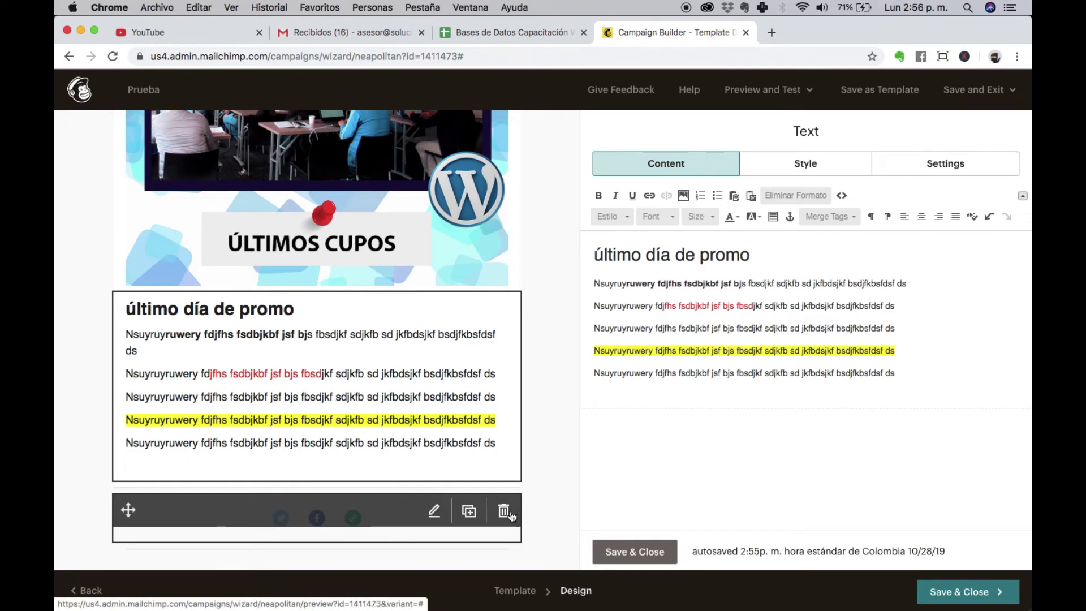
left_click(435, 511)
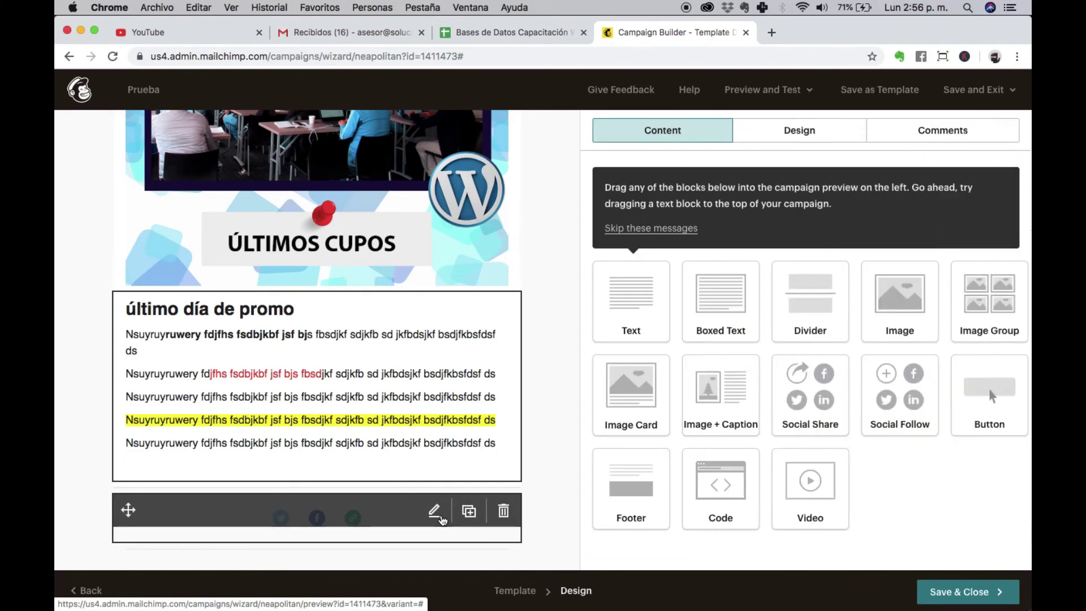
left_click(782, 257)
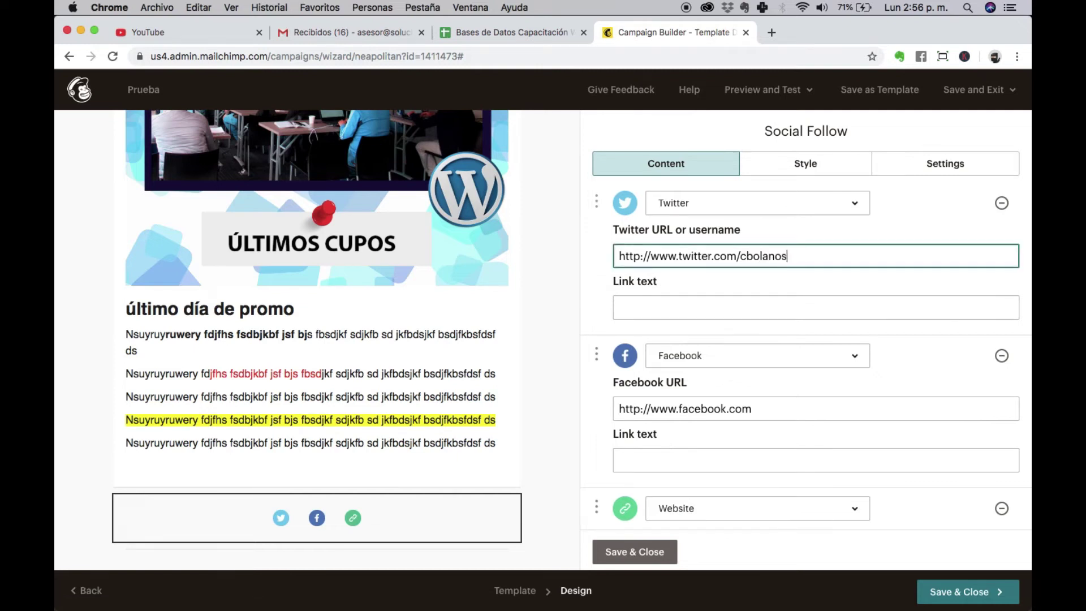
left_click(792, 408)
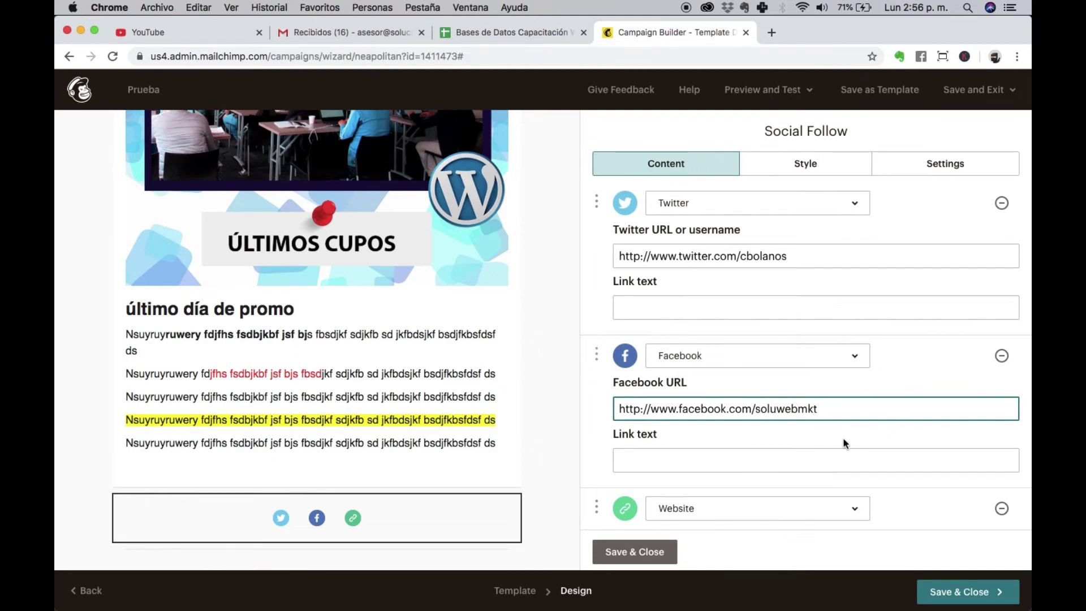
Step: Remove the Website entry from the social follow block and add another service in its place
scroll(843, 443, "down", 3)
left_click(758, 421)
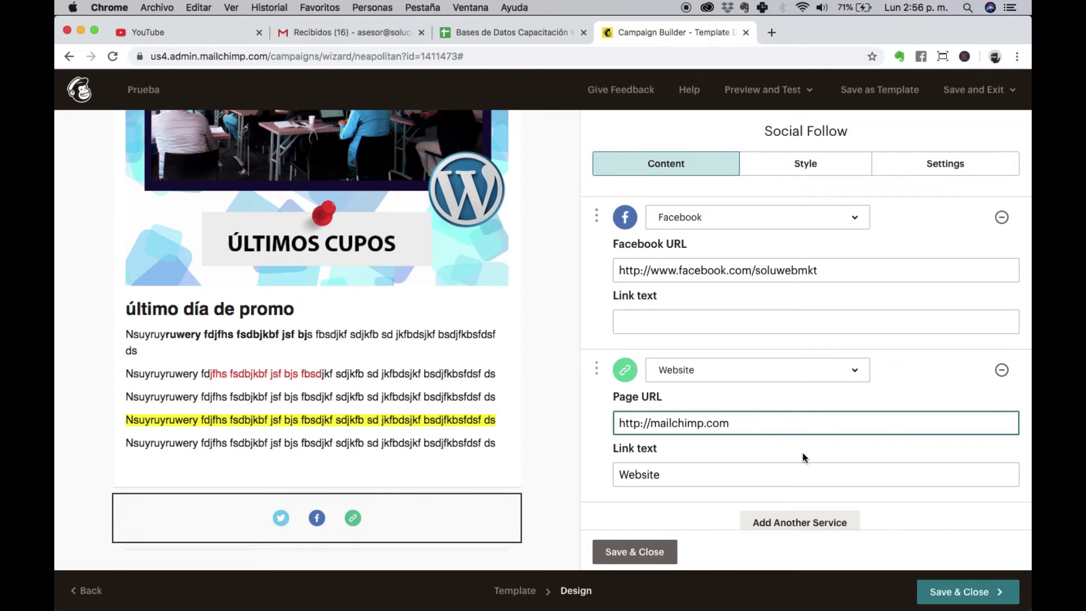
left_click(1001, 369)
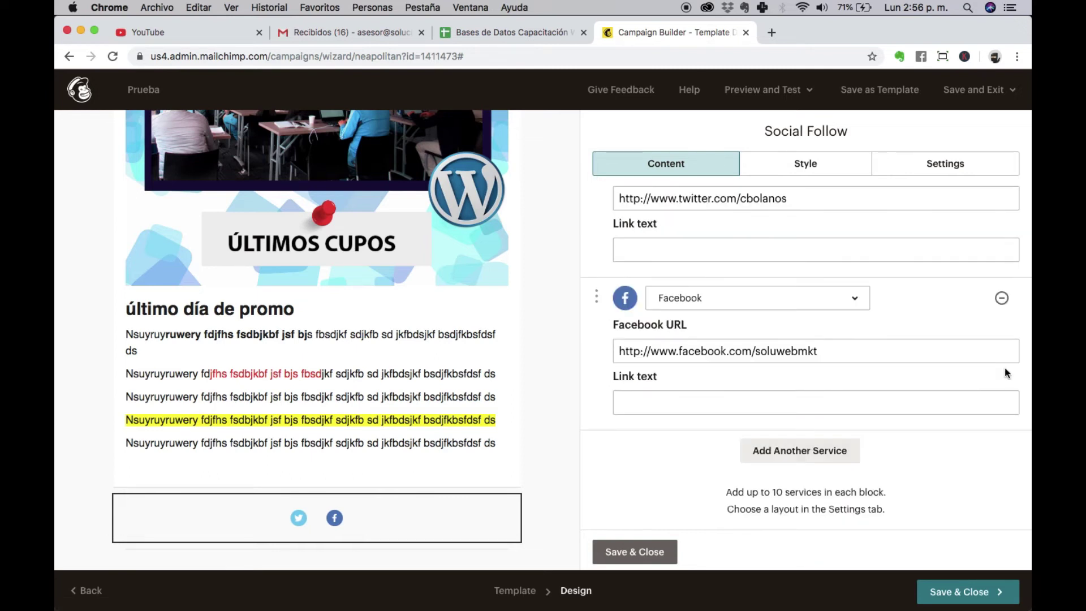
left_click(815, 449)
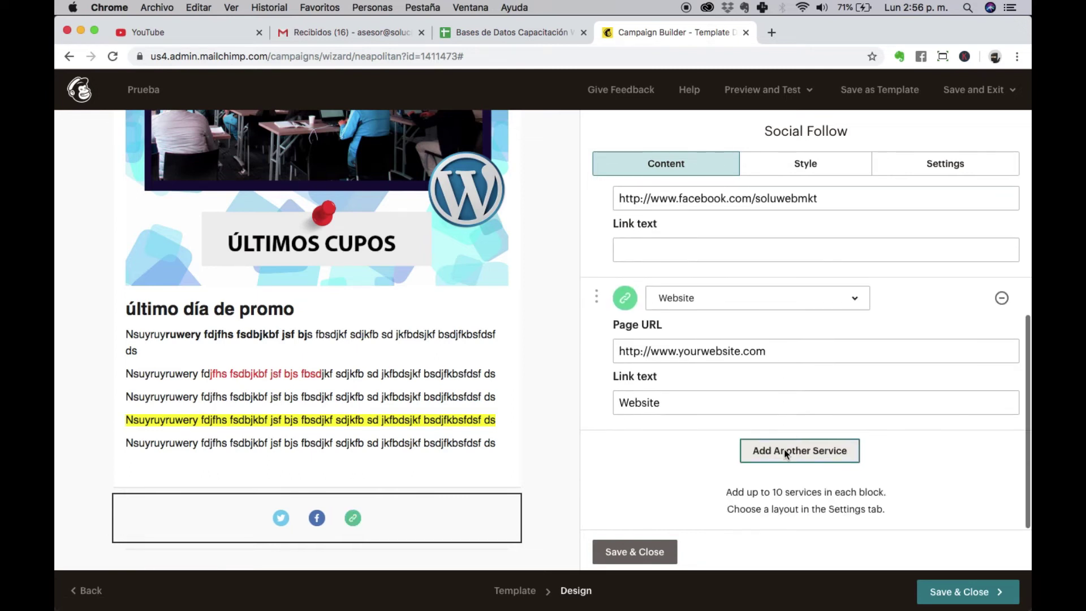
scroll(753, 421, "up", 4)
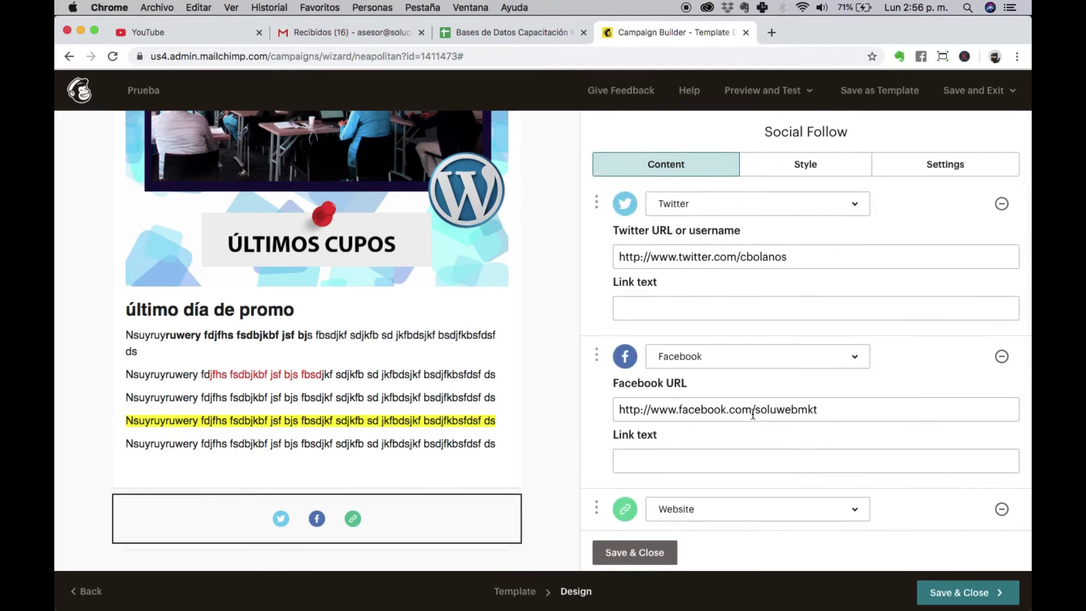
left_click(849, 204)
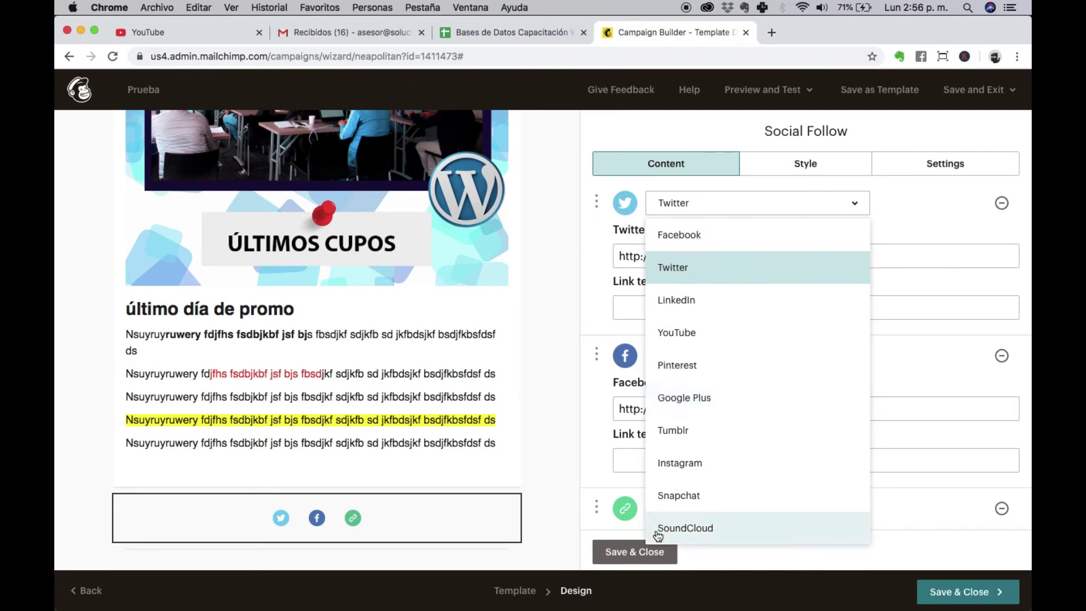
left_click(694, 333)
left_click(786, 263)
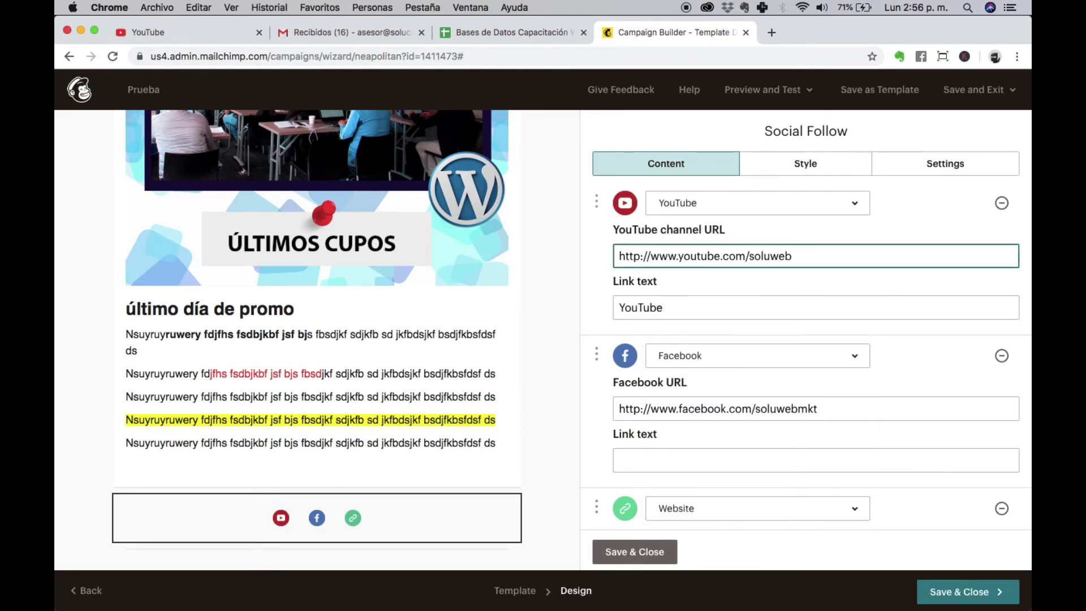
Step: Check the service options of the Website entry, save the social follow block and save the email design
scroll(748, 375, "down", 5)
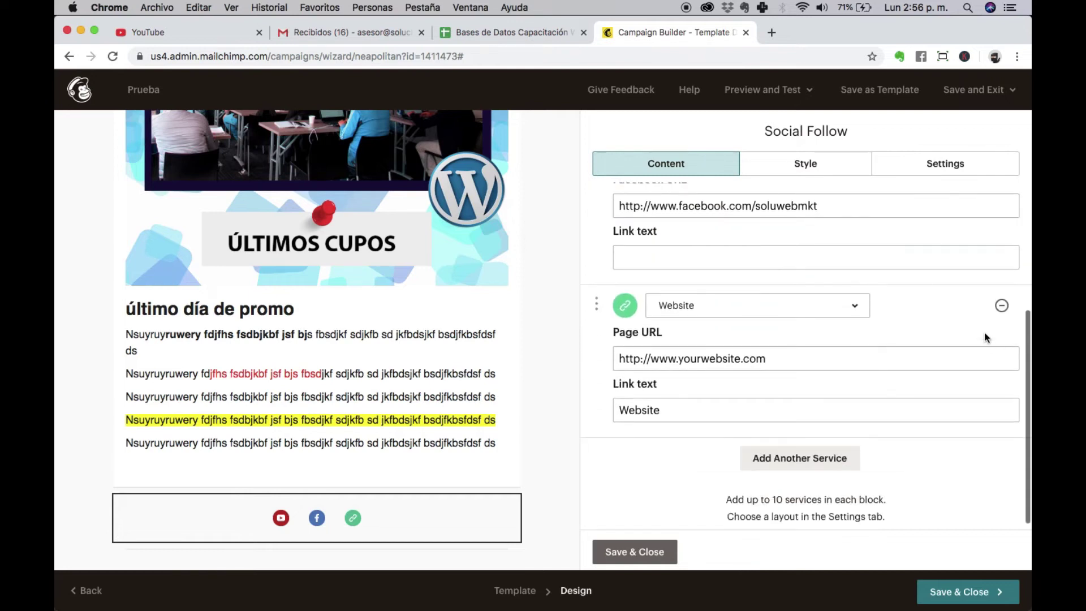
left_click(850, 305)
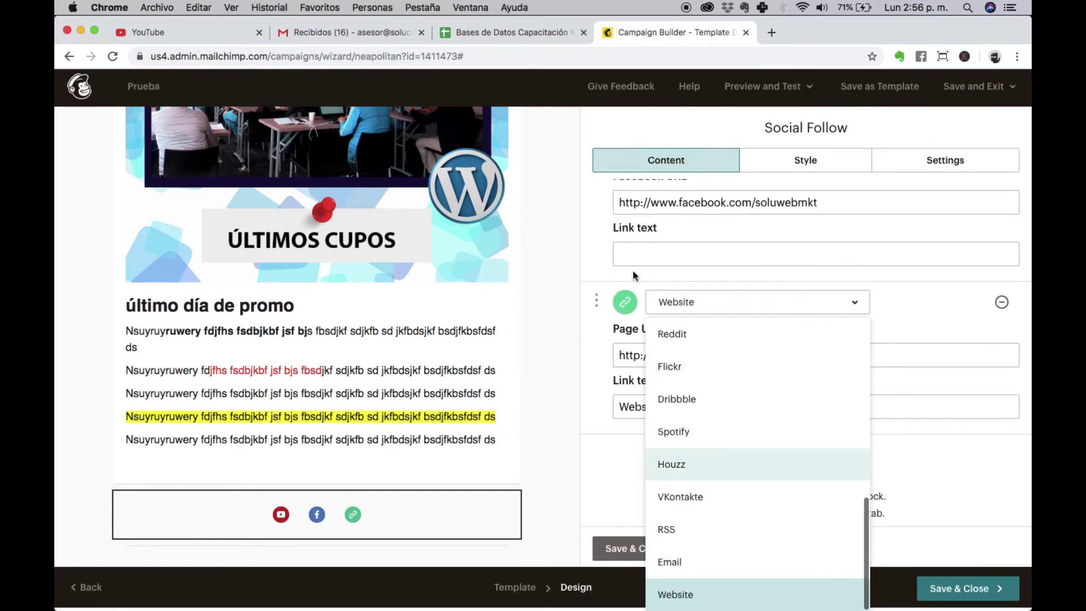
left_click(634, 552)
left_click(633, 552)
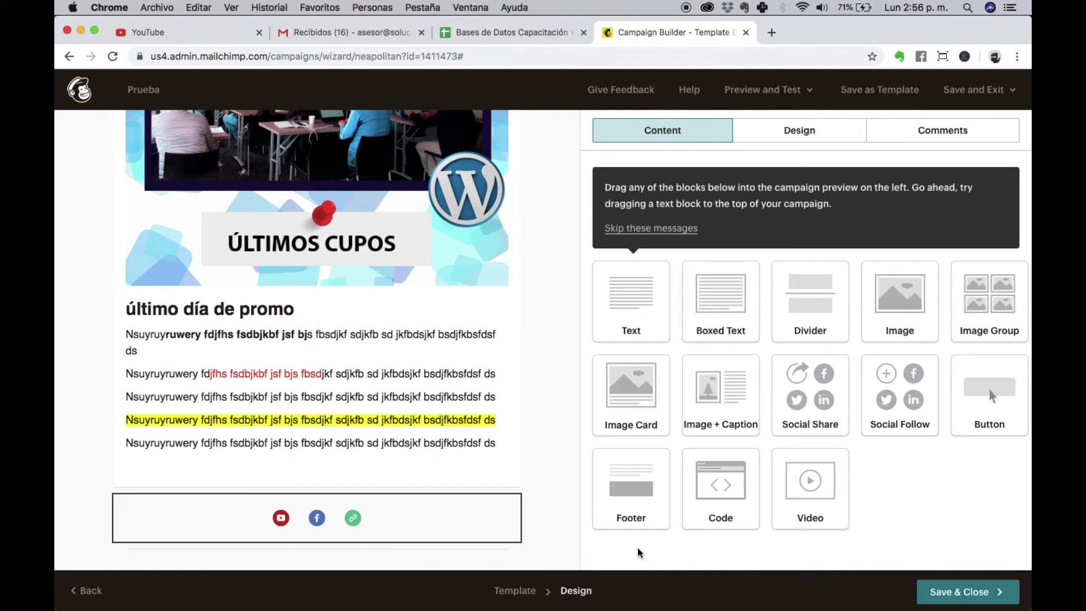
left_click(959, 589)
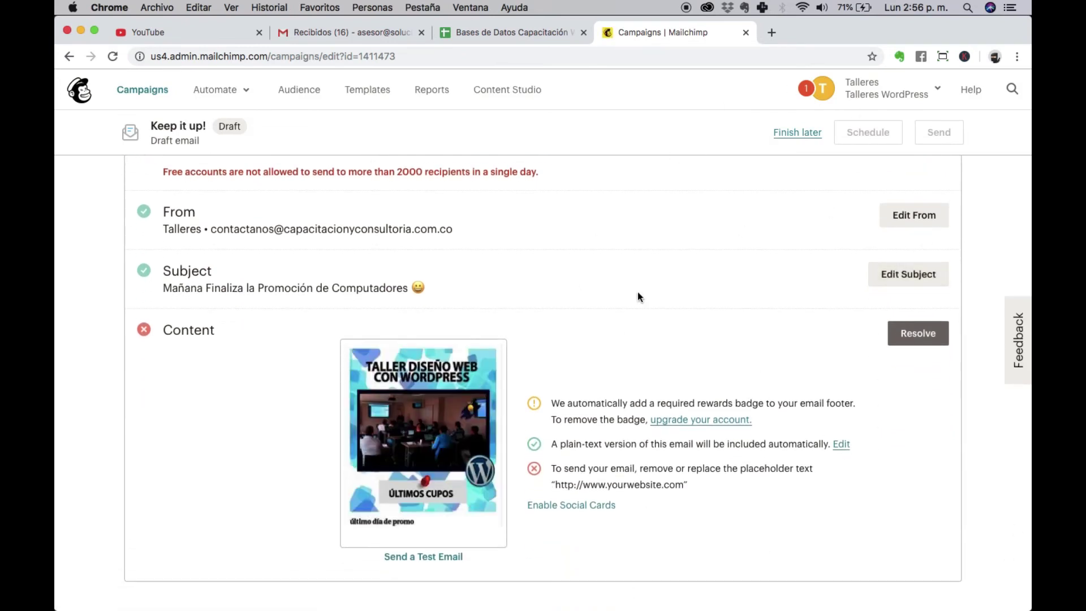
Step: Review the campaign checklist and read the placeholder text notice in the Content section
scroll(636, 290, "up", 3)
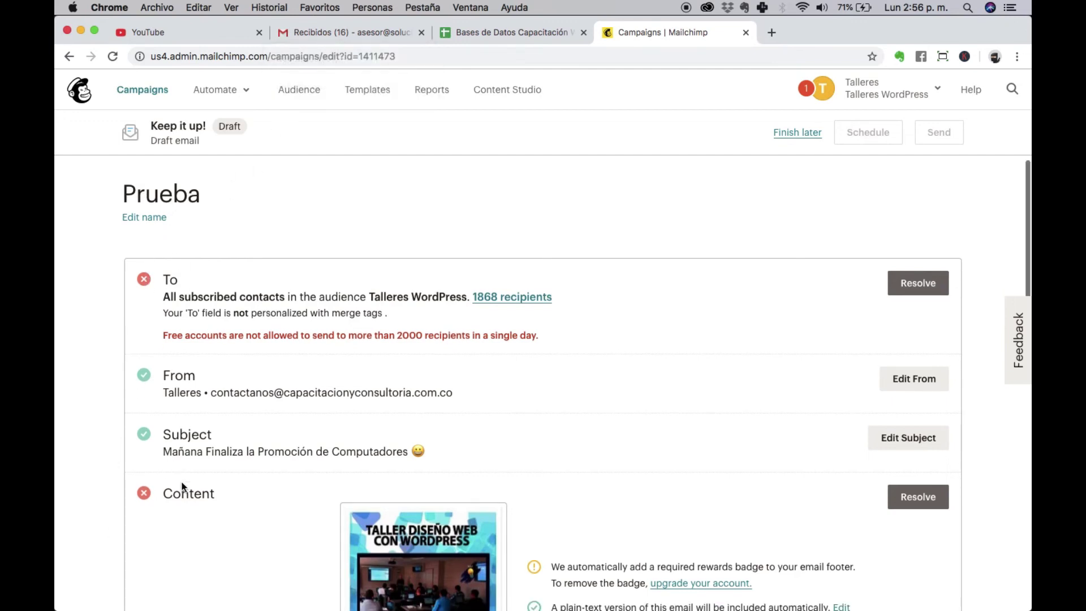
scroll(181, 484, "down", 4)
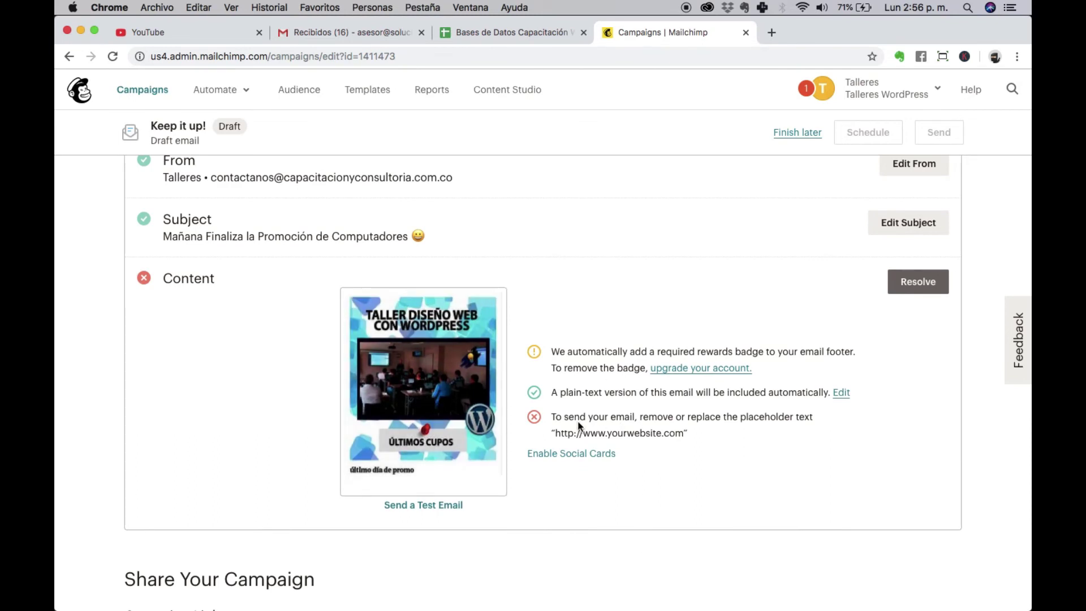
left_click_drag(588, 412, 720, 431)
left_click(719, 430)
triple_click(720, 431)
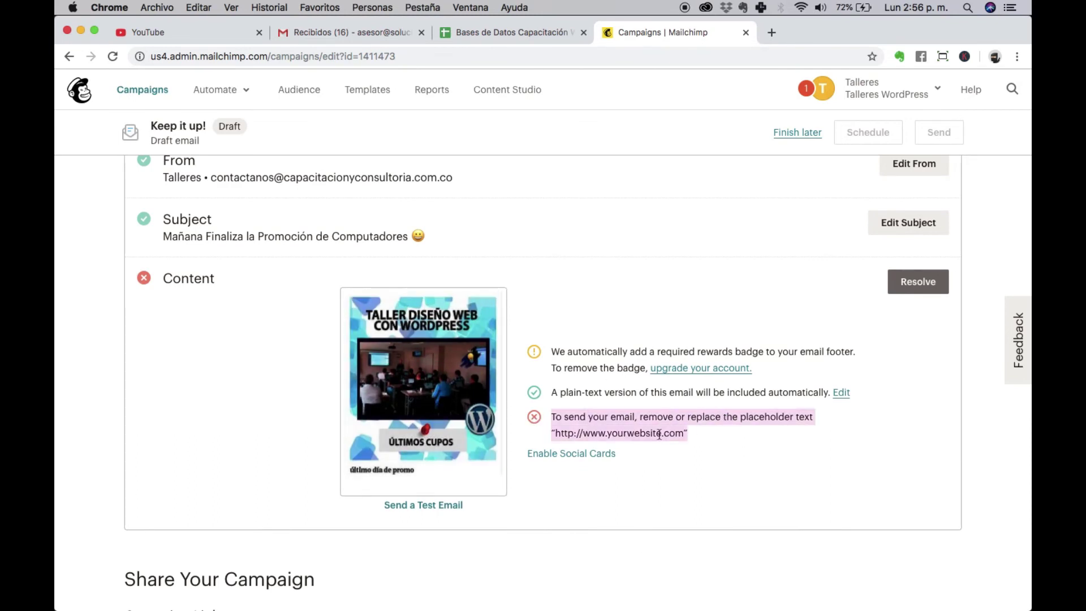
triple_click(625, 438)
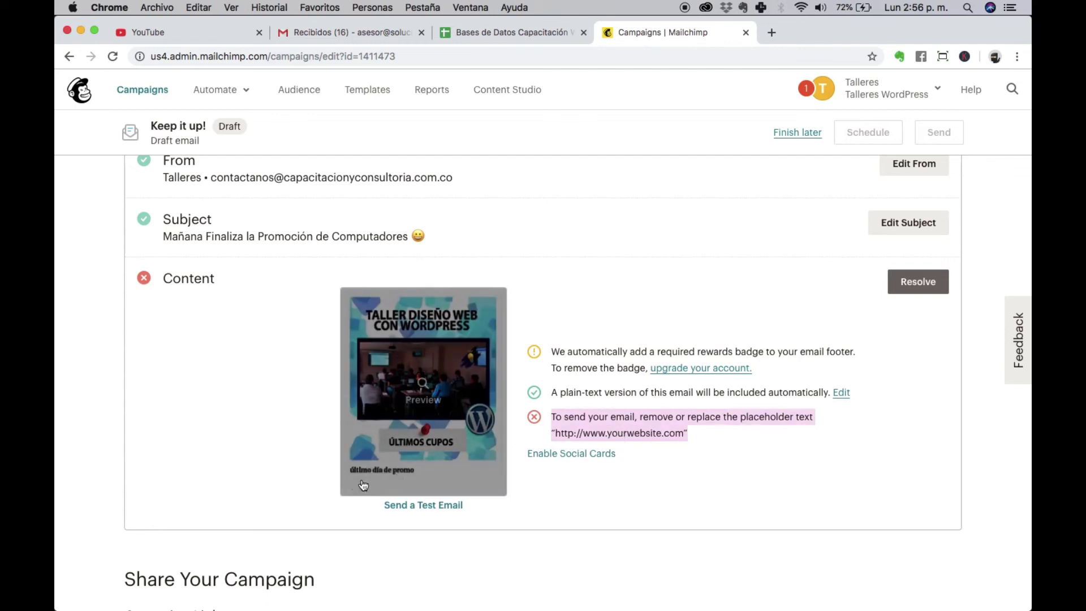
Step: Reopen the email design, remove the Website entry from the social follow block and save the design
left_click(915, 293)
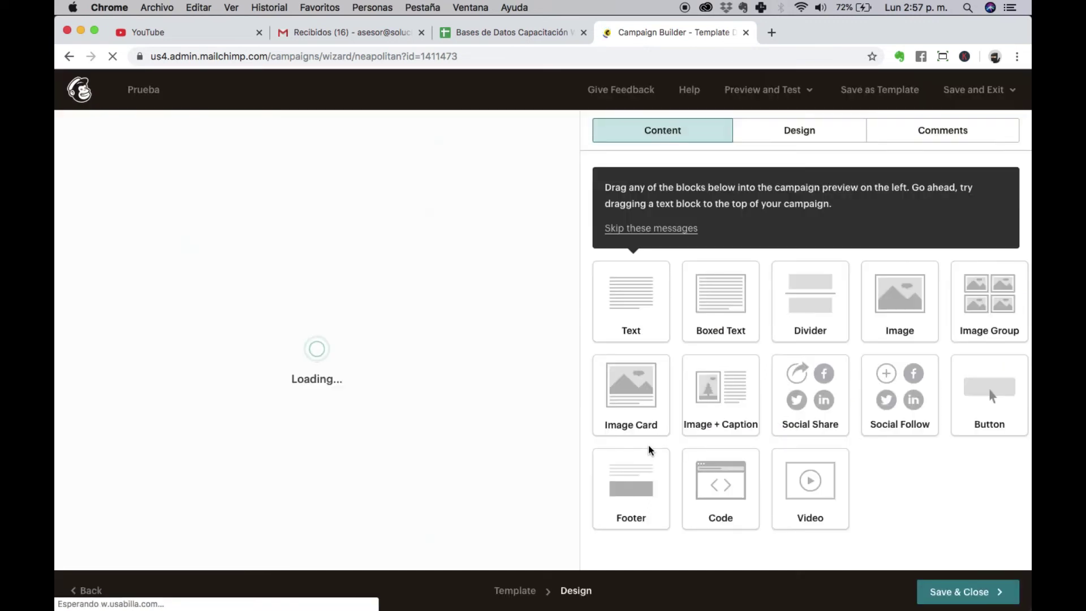
scroll(474, 430, "down", 8)
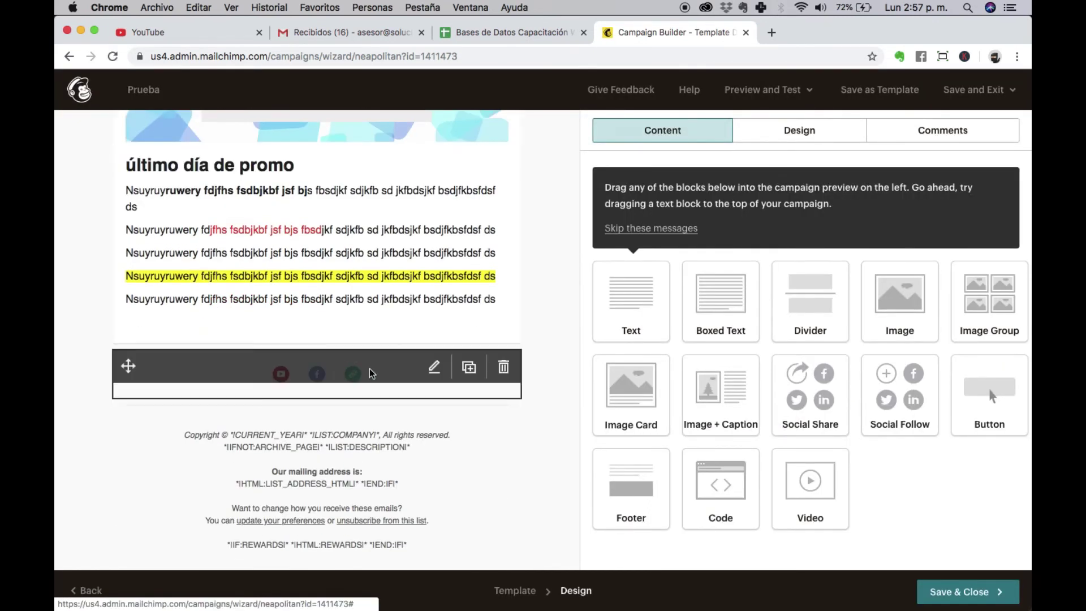
left_click(433, 367)
scroll(787, 456, "down", 4)
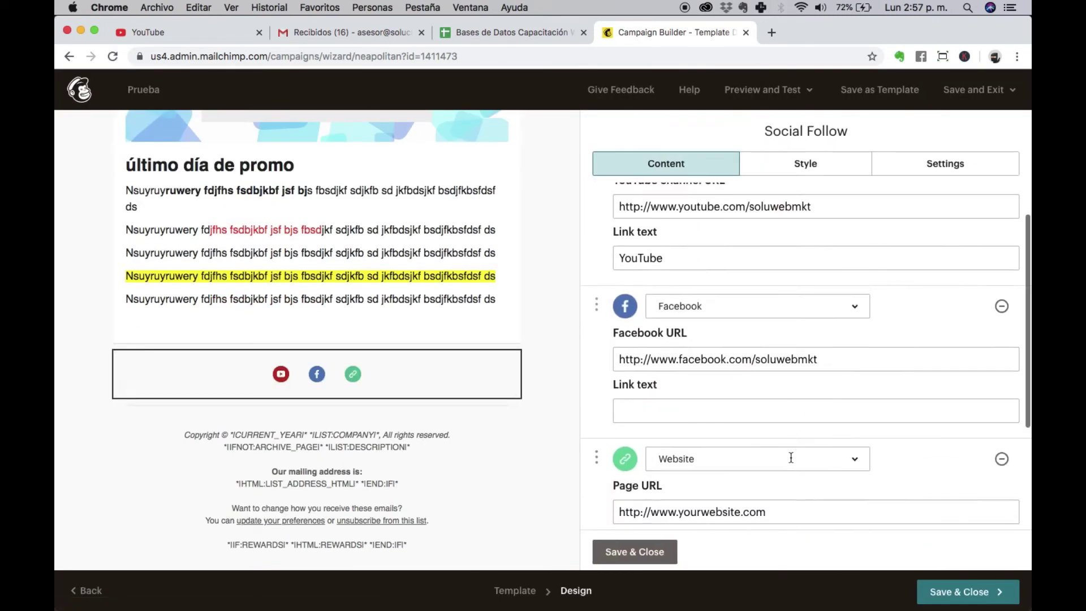
left_click_drag(669, 427, 856, 457)
left_click(1001, 375)
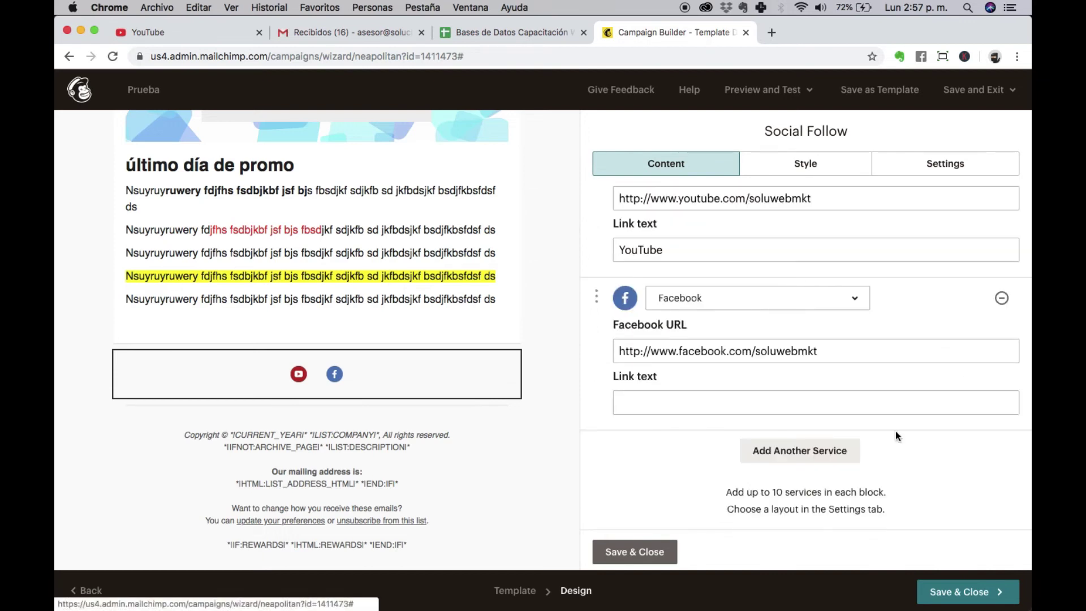
left_click(631, 556)
left_click(947, 590)
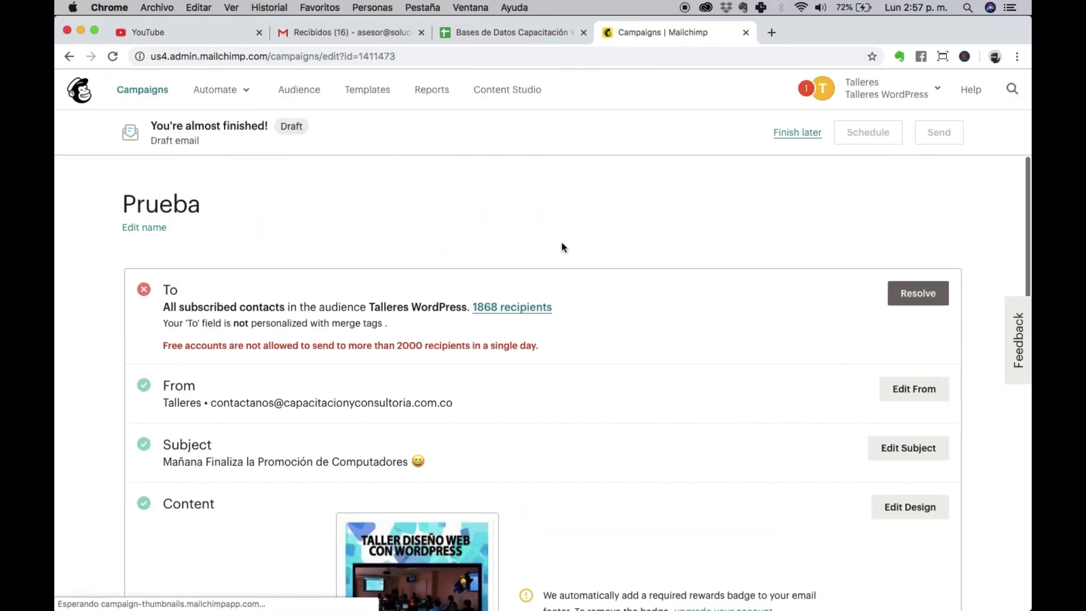
Step: Review the campaign checklist, examining the recipient limit notice, the sender, subject, content and tracking settings
scroll(540, 456, "down", 7)
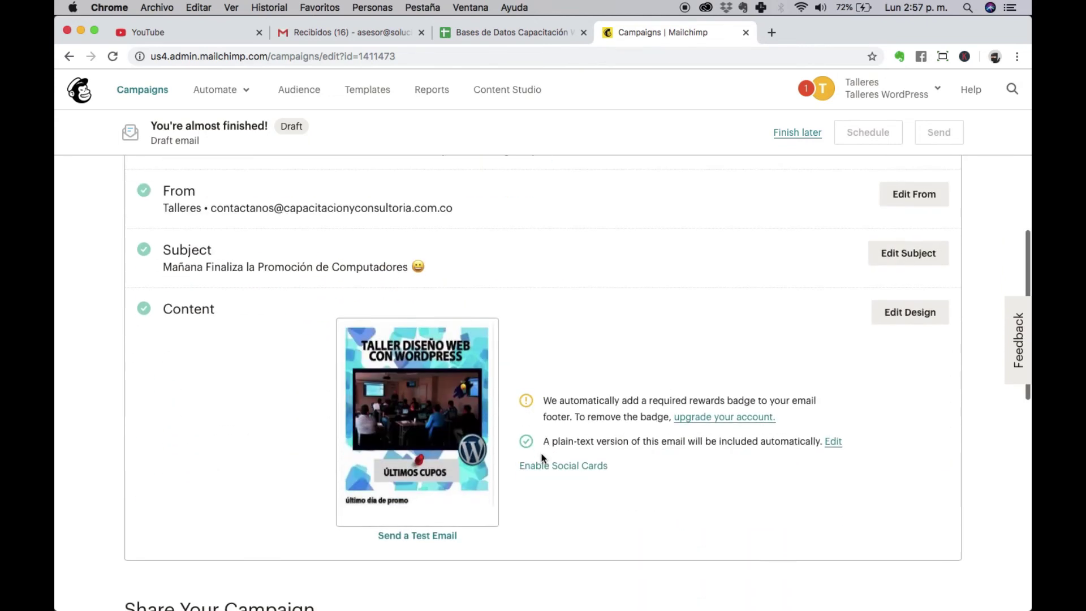
scroll(224, 328, "up", 7)
triple_click(218, 326)
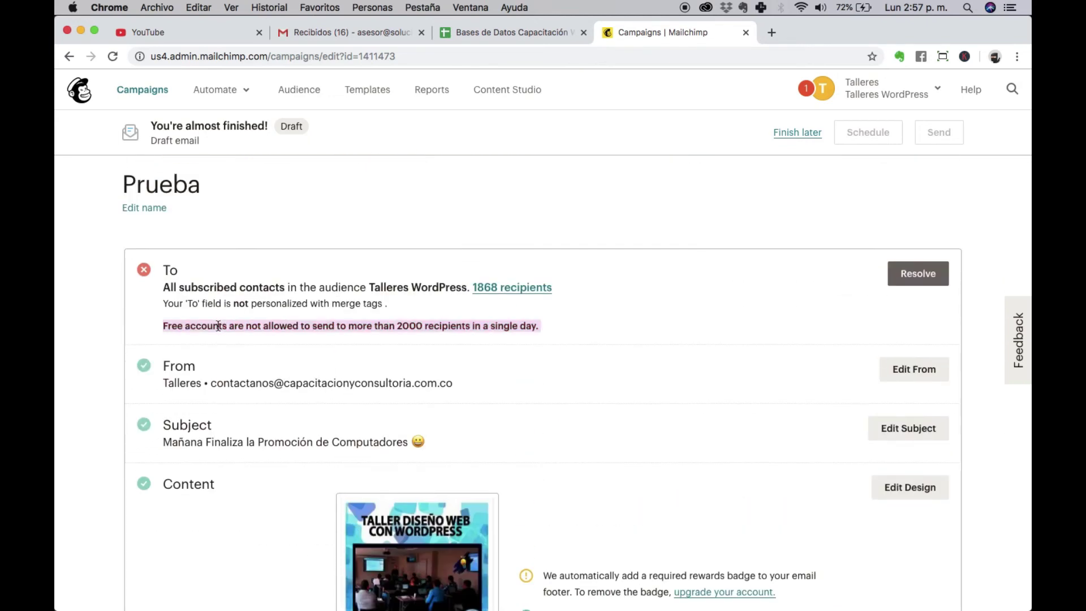
double_click(218, 326)
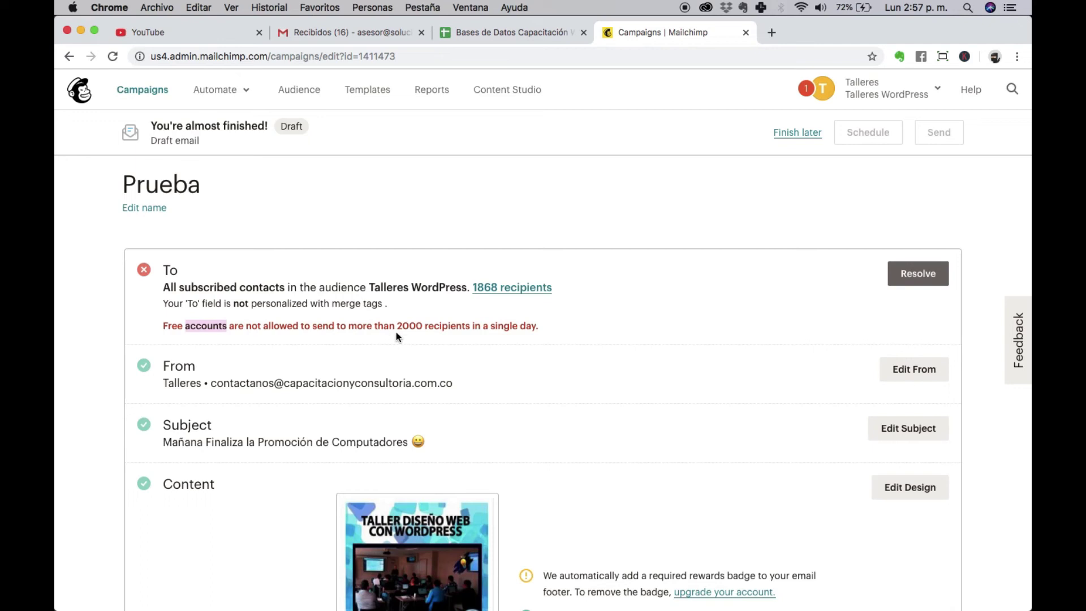
triple_click(441, 322)
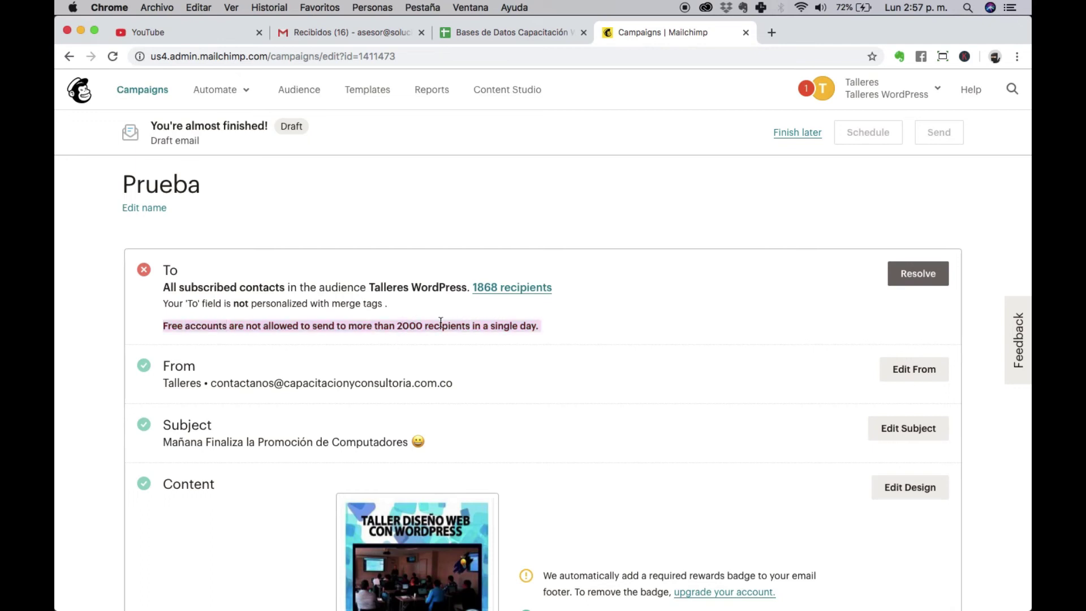
scroll(441, 321, "down", 12)
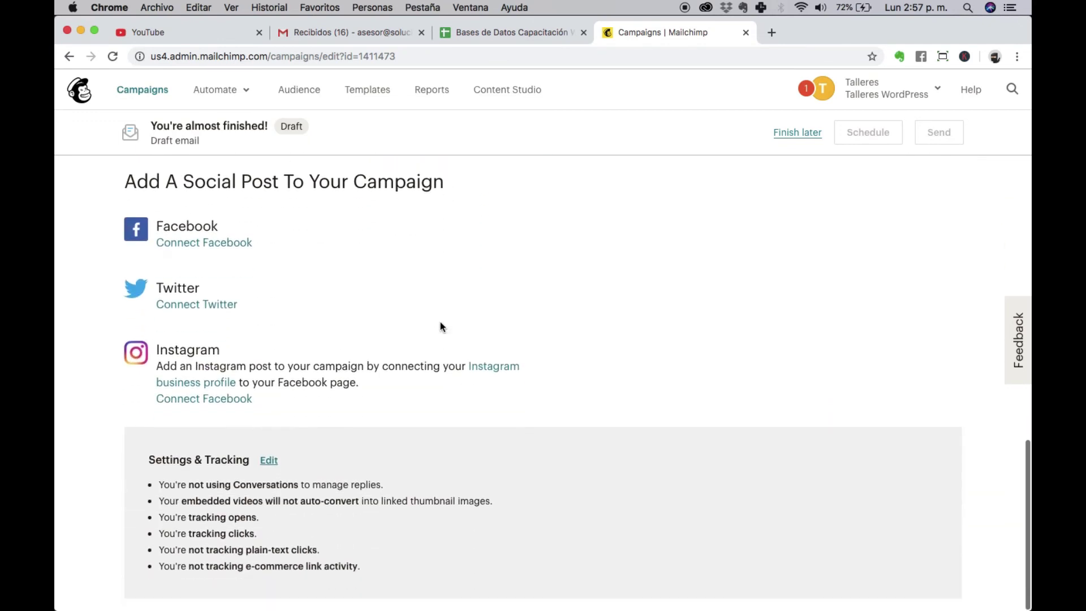
scroll(440, 321, "up", 12)
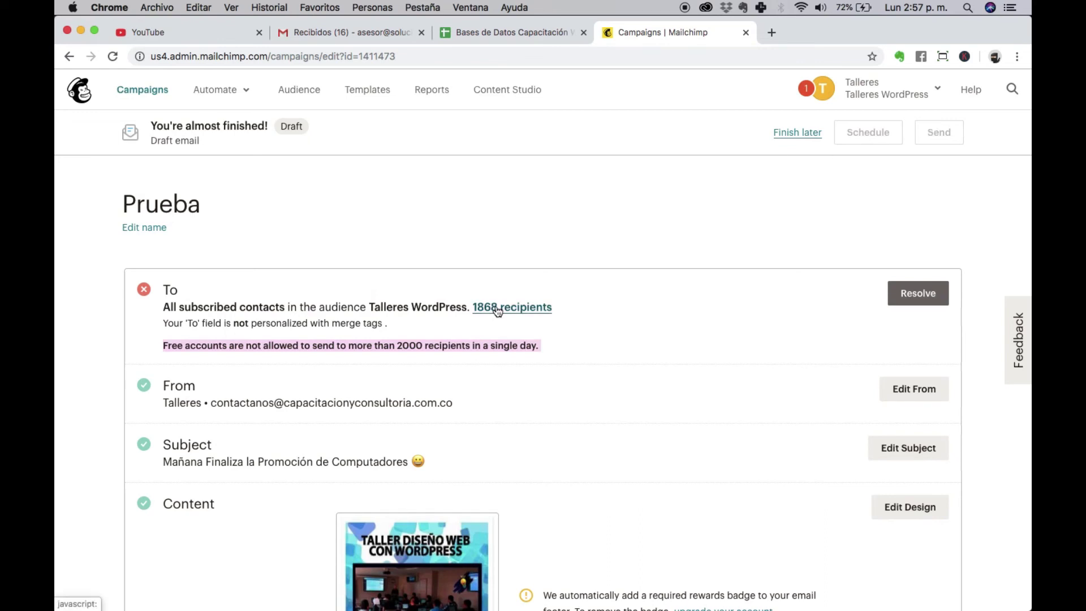
scroll(496, 310, "up", 3)
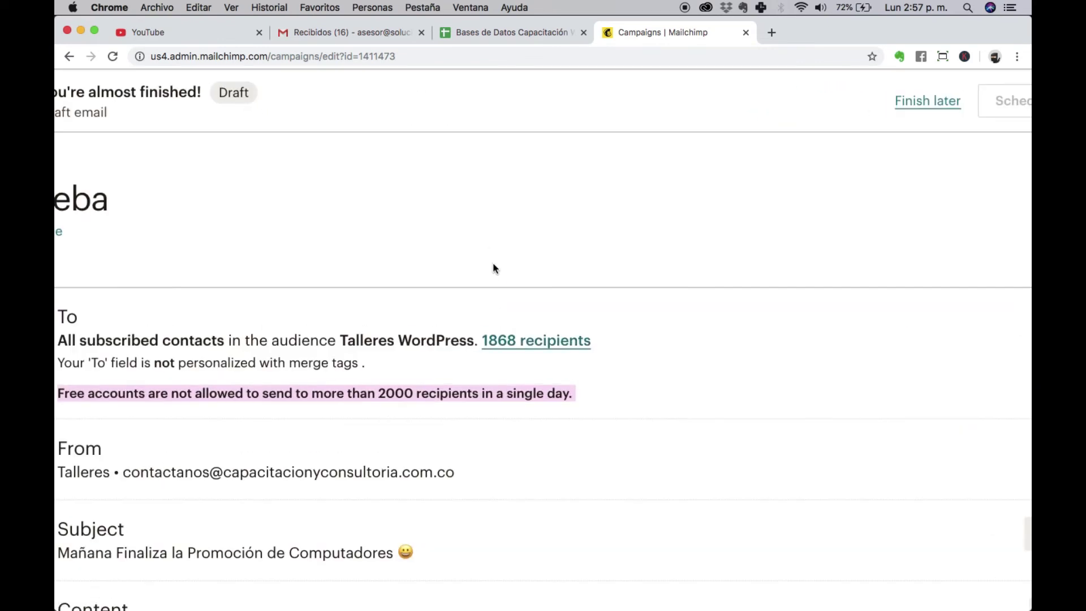
scroll(494, 263, "left", 5)
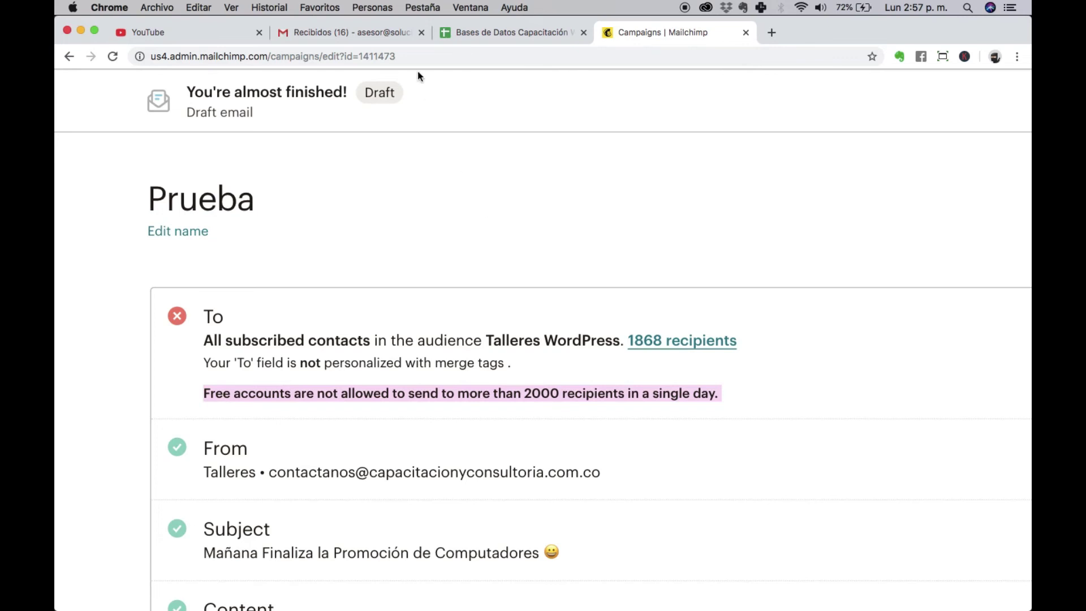
Step: Look through the Gmail inbox and return to the campaign checklist in Mailchimp
left_click(363, 33)
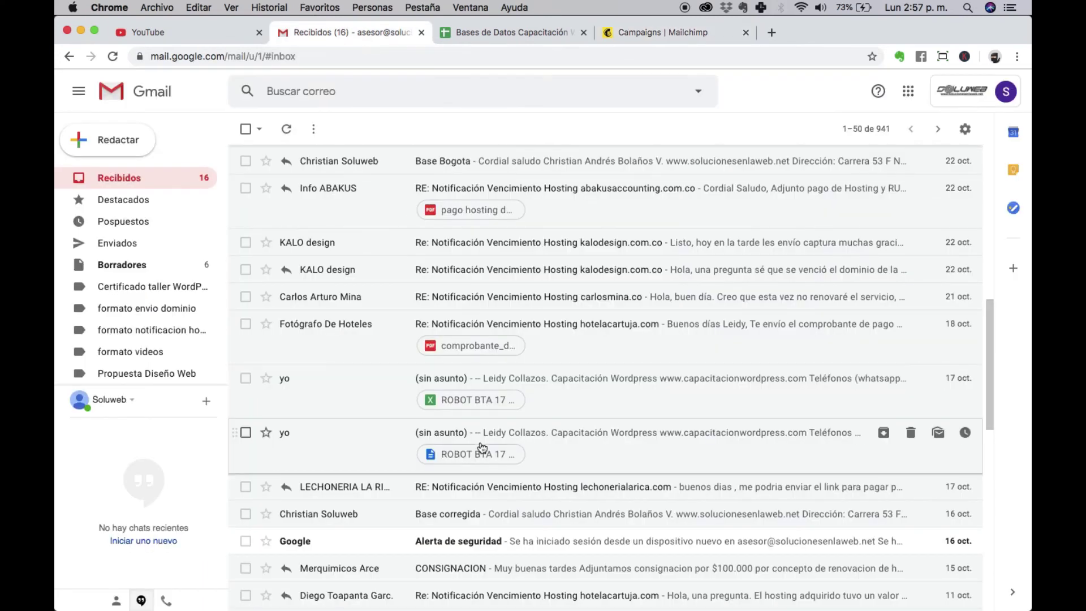
scroll(509, 436, "down", 10)
scroll(481, 447, "up", 20)
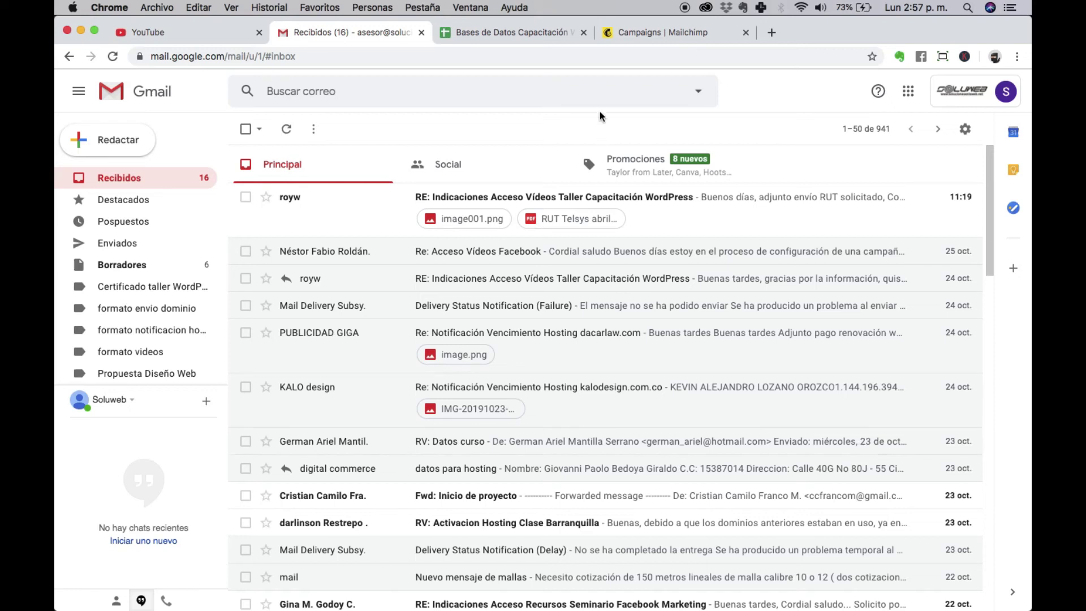
left_click(642, 32)
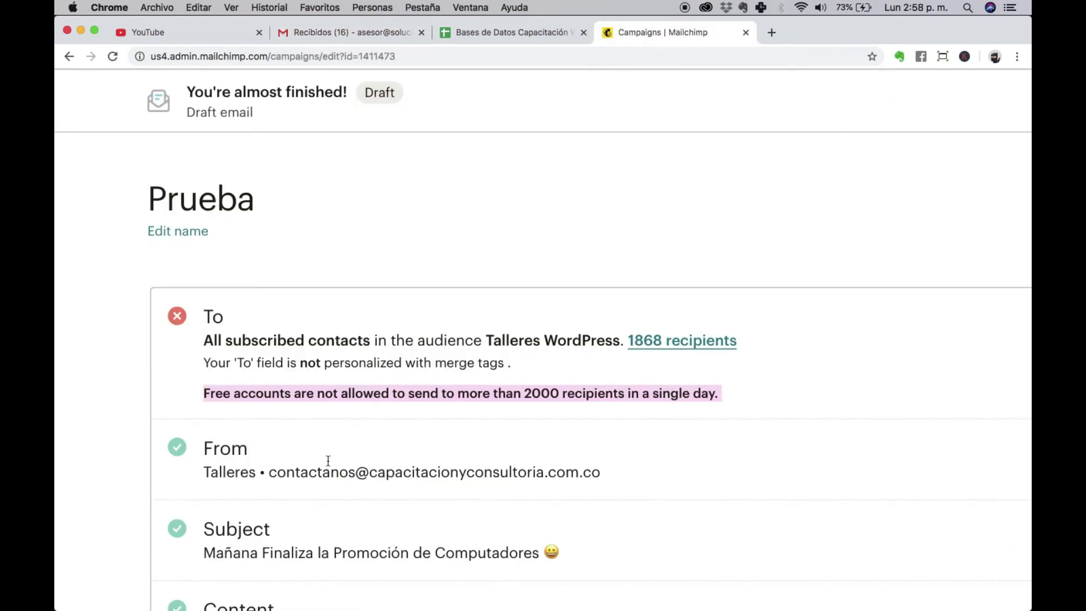
scroll(327, 456, "down", 3)
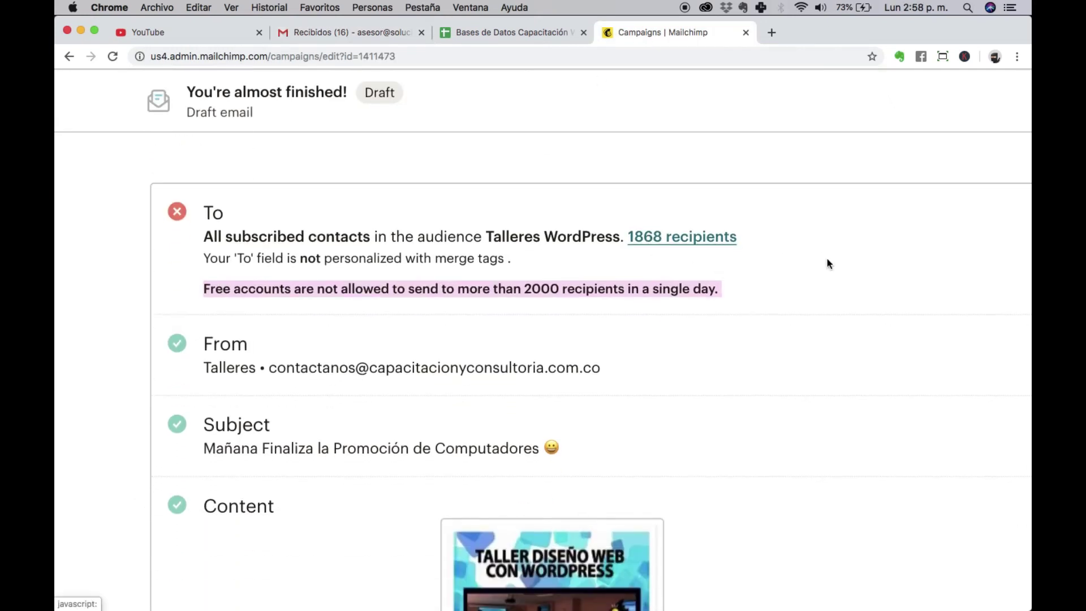
scroll(828, 264, "up", 3)
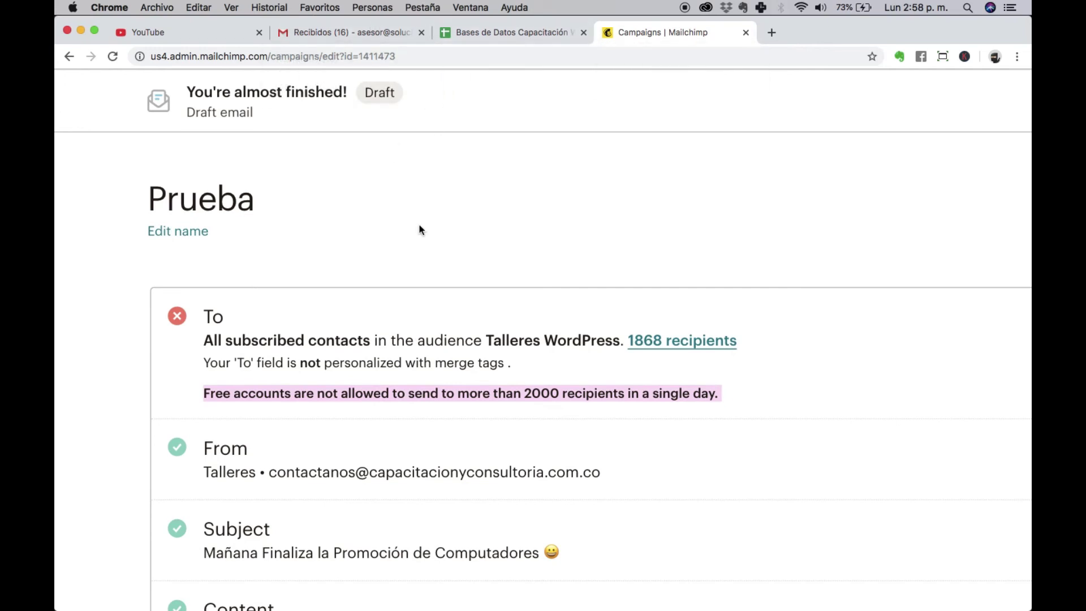
Step: Leave the Prueba draft and open the list of all campaigns
scroll(397, 274, "up", 1)
left_click(113, 105)
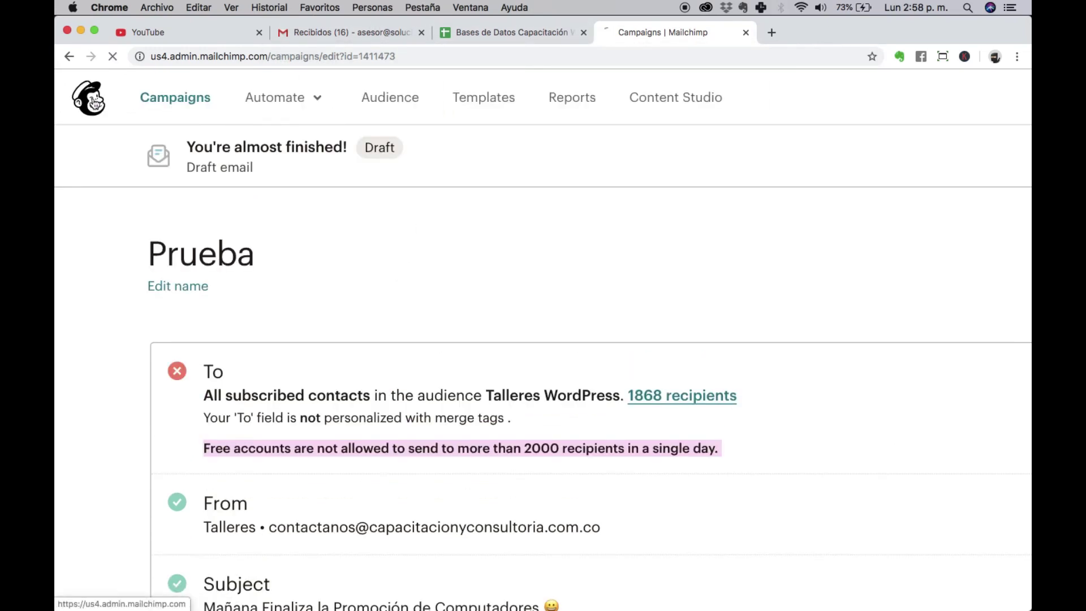
left_click(136, 92)
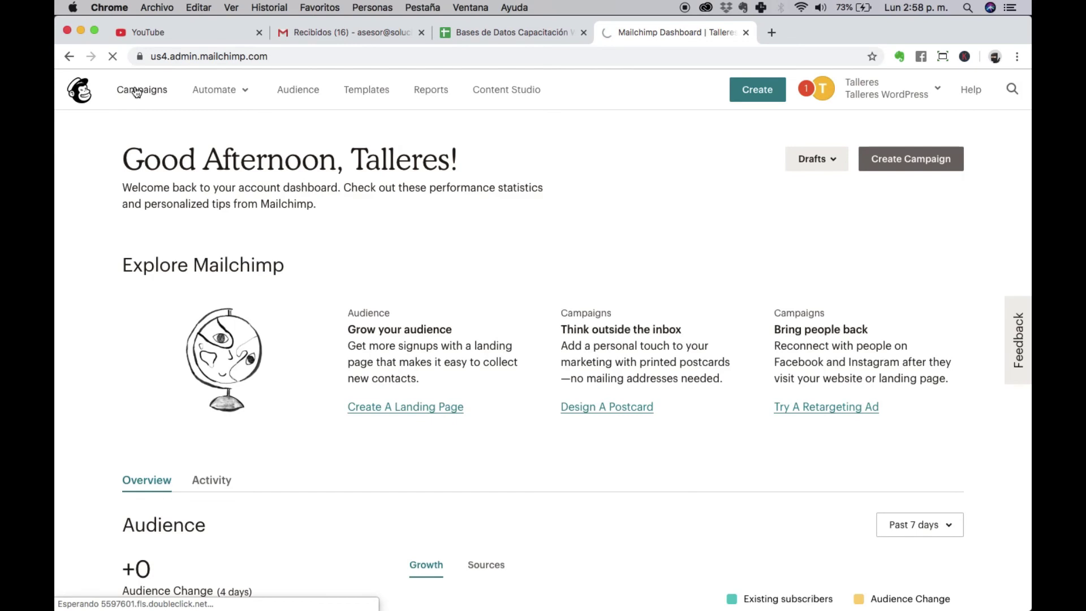
Step: Look through the campaigns list, examining the sorting options and the status, opens and clicks of each campaign
scroll(308, 466, "down", 10)
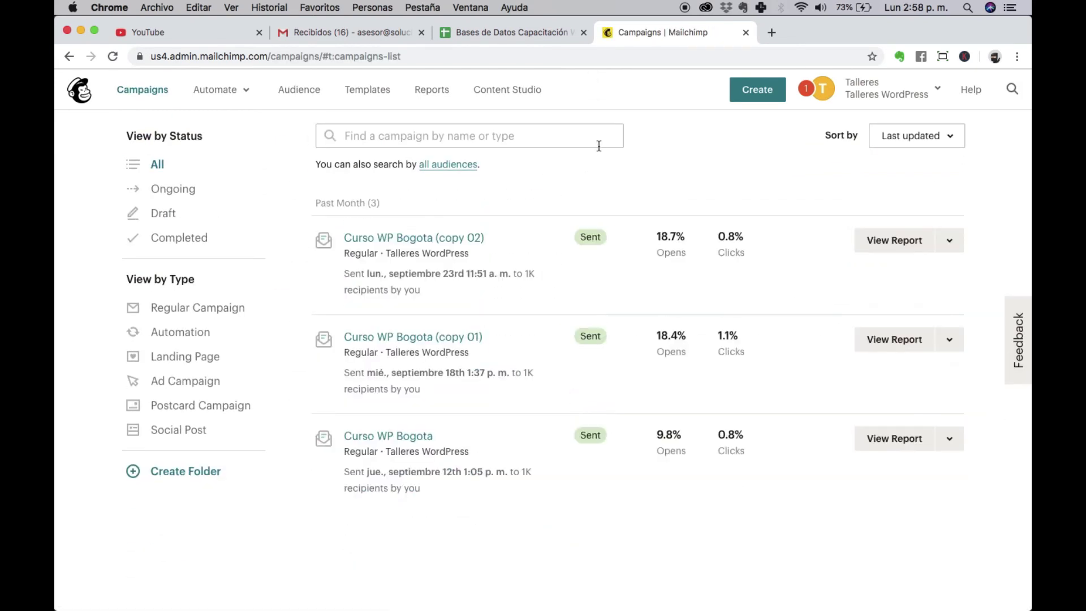
scroll(878, 305, "up", 3)
scroll(879, 297, "up", 1)
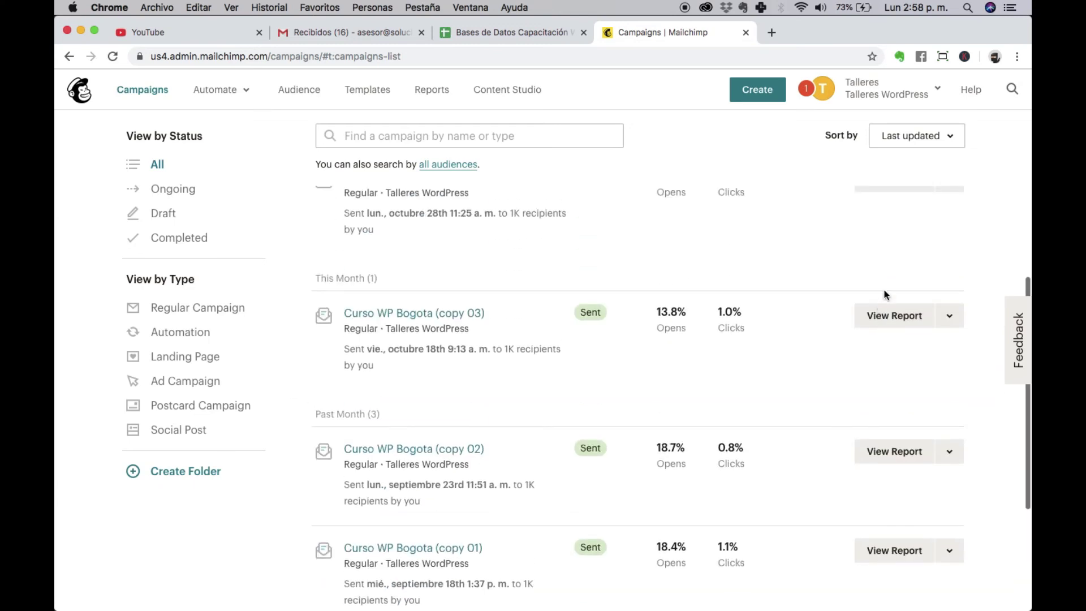
scroll(885, 199, "up", 2)
scroll(897, 215, "up", 5)
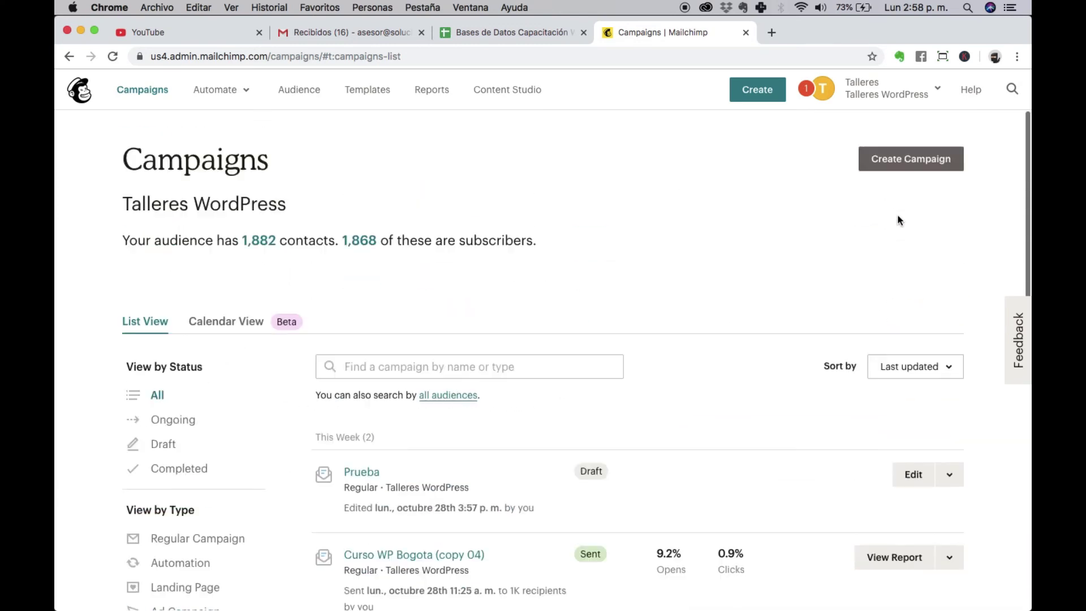
left_click(955, 303)
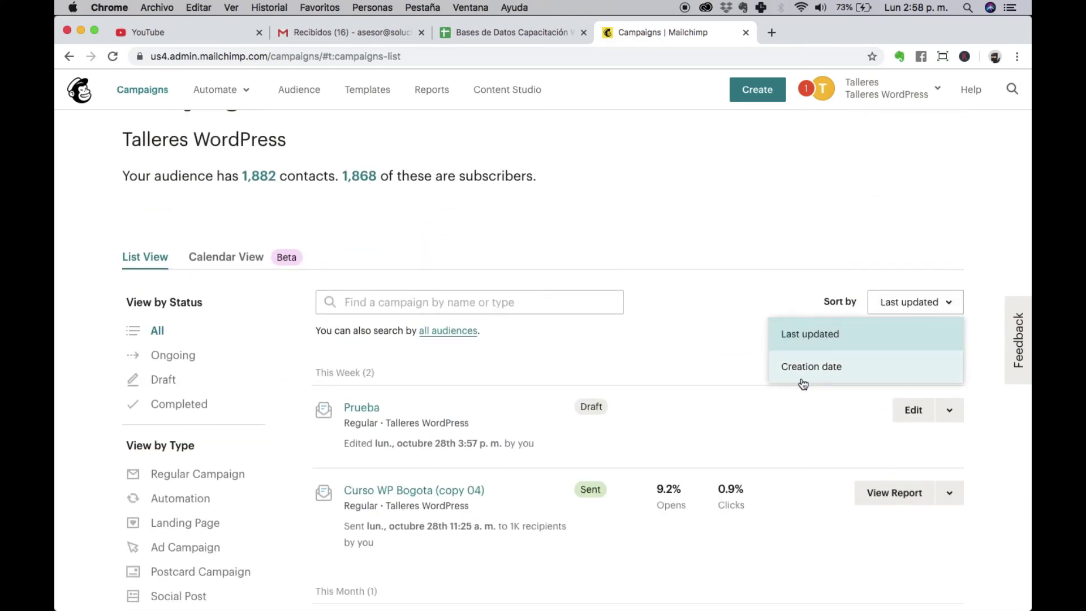
left_click(552, 379)
scroll(551, 374, "down", 10)
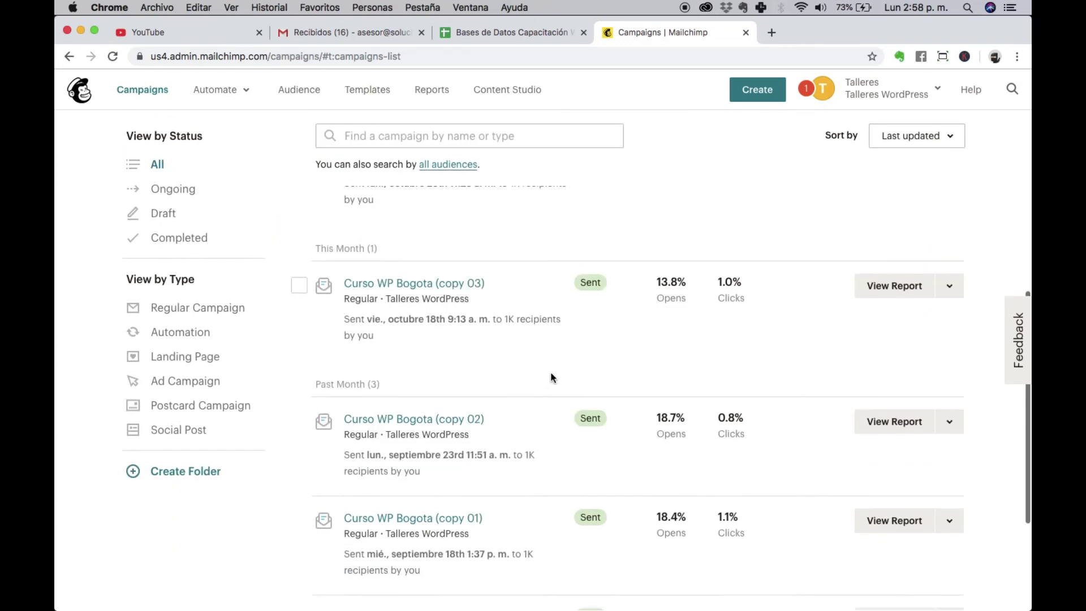
Step: Open the report for the sent campaign Curso WP Bogota (copy 01) and examine its recipients, open rate and click rate
scroll(551, 355, "down", 2)
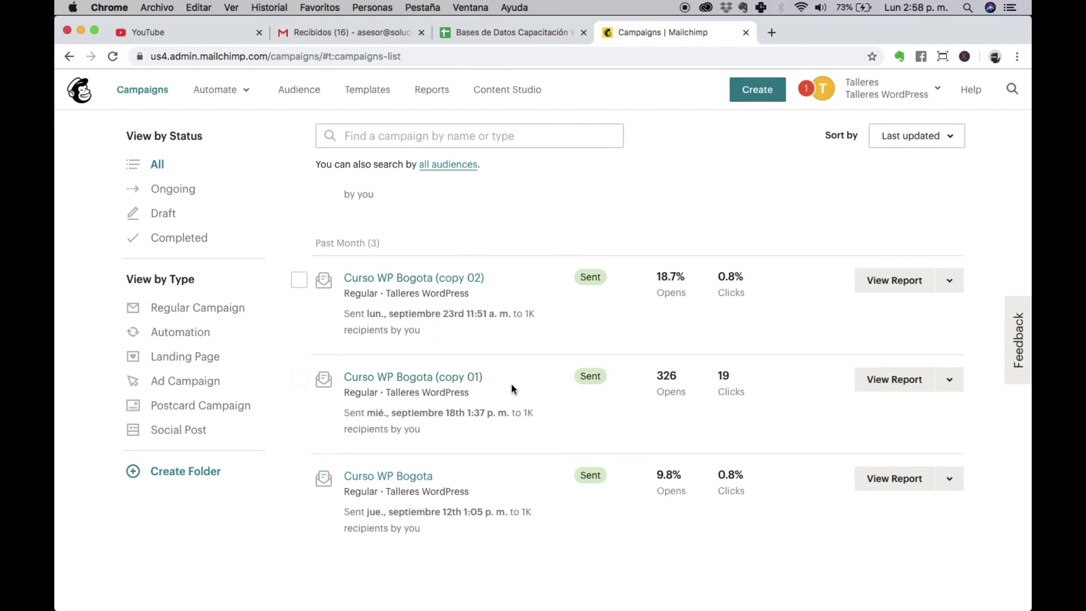
left_click(909, 384)
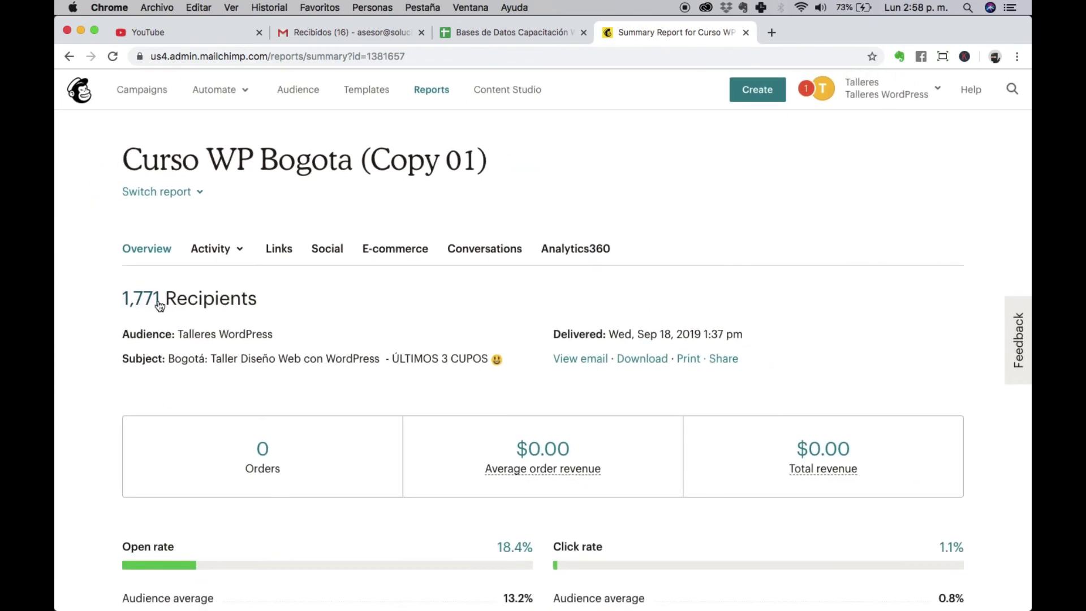
scroll(154, 300, "down", 5)
scroll(153, 300, "down", 5)
scroll(153, 300, "up", 4)
scroll(154, 300, "down", 1)
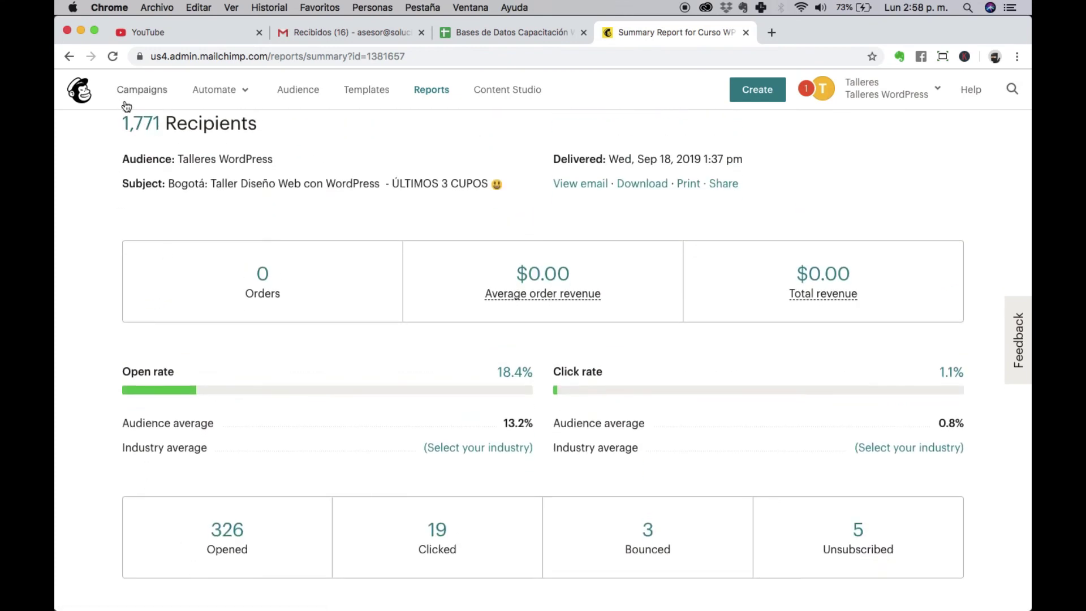
Step: Open the list of subscribers who opened the campaign and examine the number of opens for each contact
left_click(228, 534)
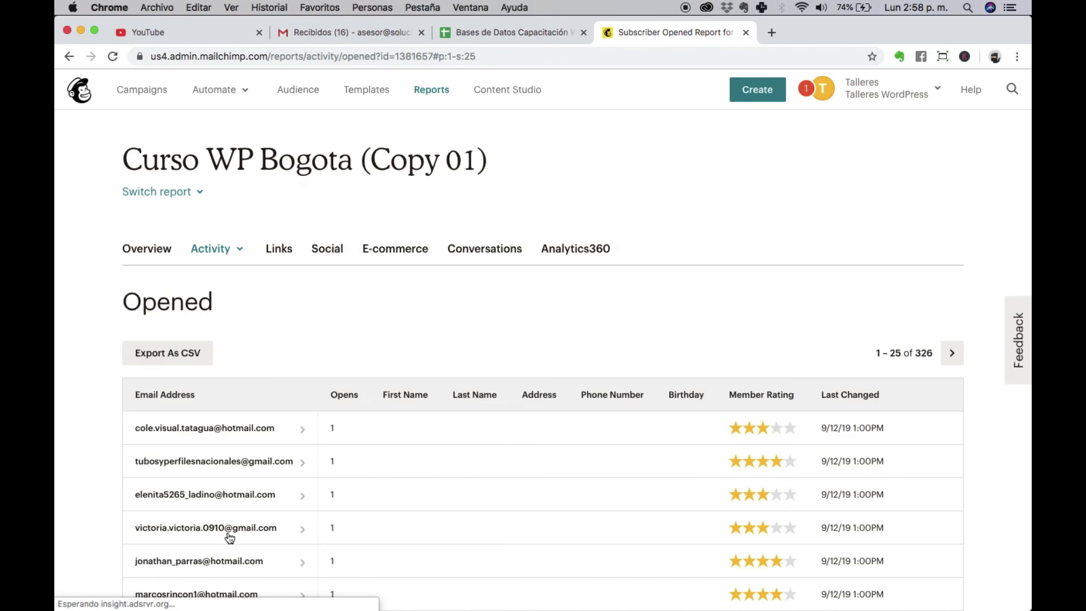
scroll(229, 537, "down", 3)
scroll(229, 538, "down", 10)
scroll(229, 538, "up", 12)
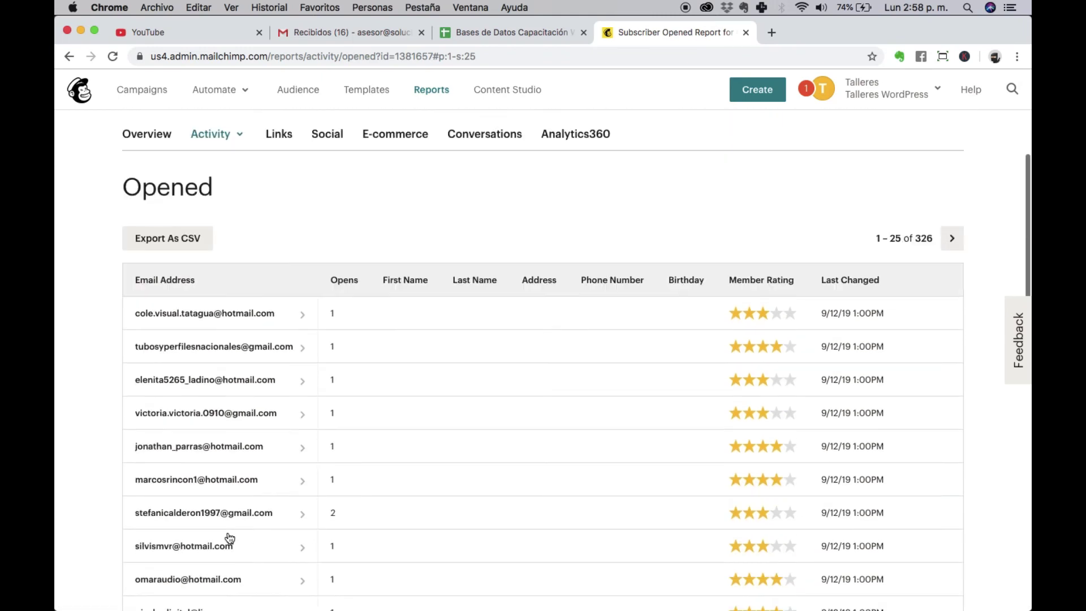
scroll(229, 537, "down", 7)
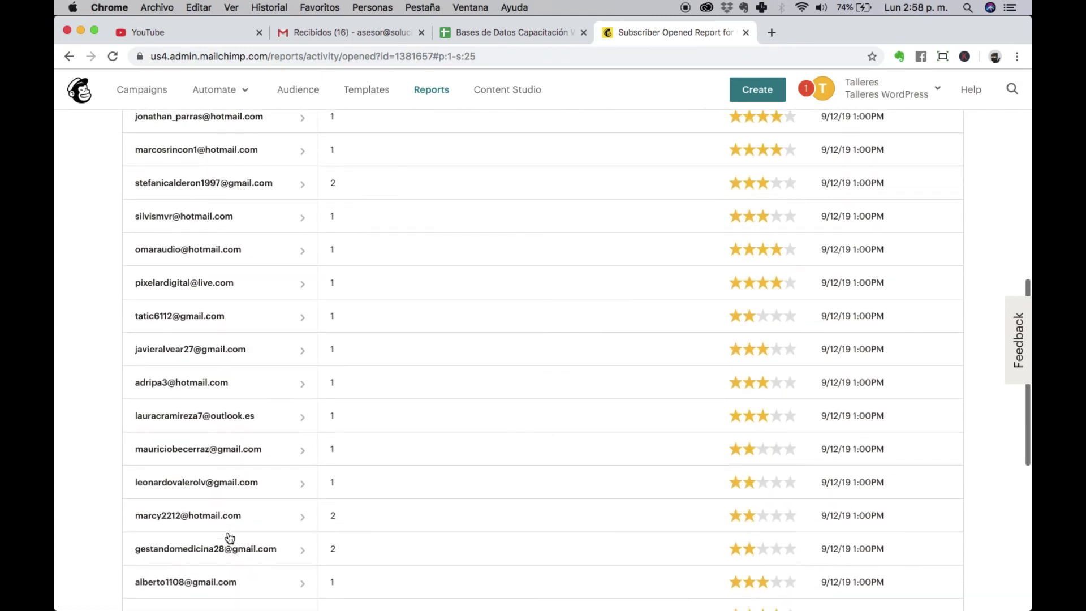
scroll(229, 537, "up", 7)
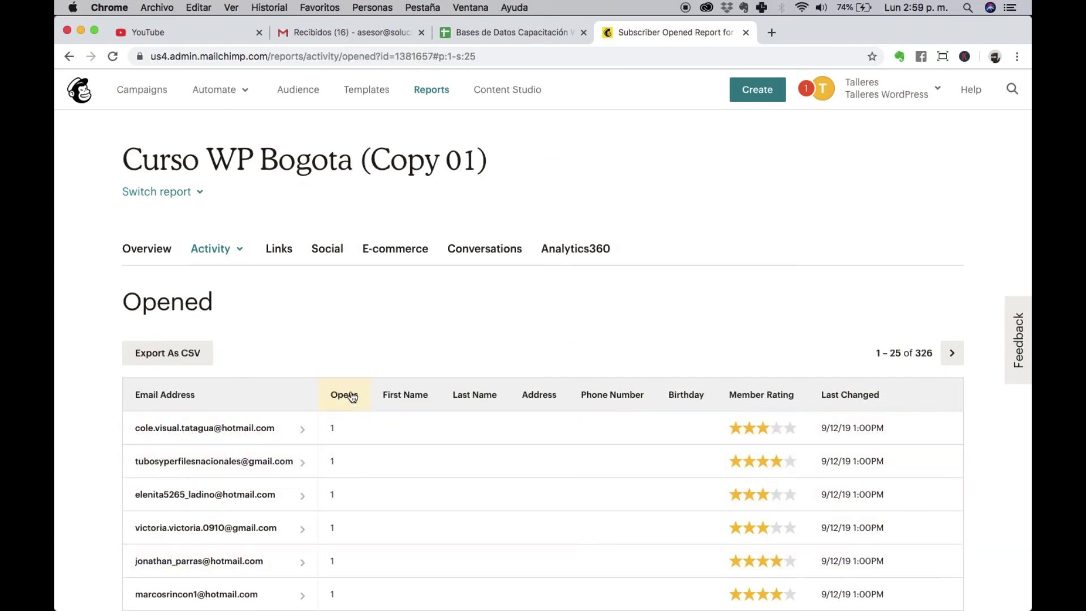
scroll(345, 504, "down", 13)
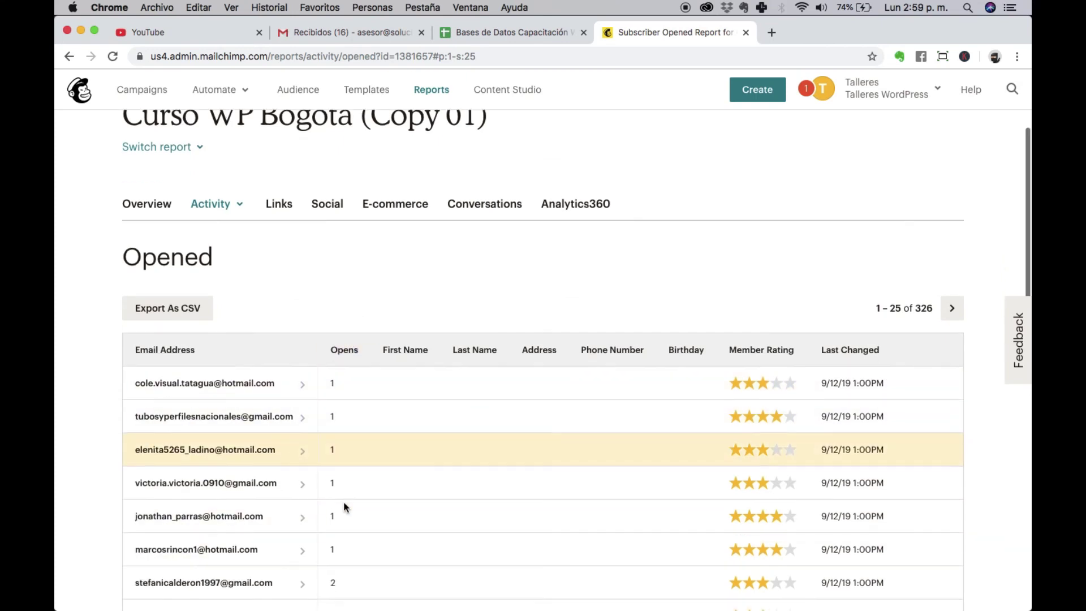
scroll(344, 503, "up", 8)
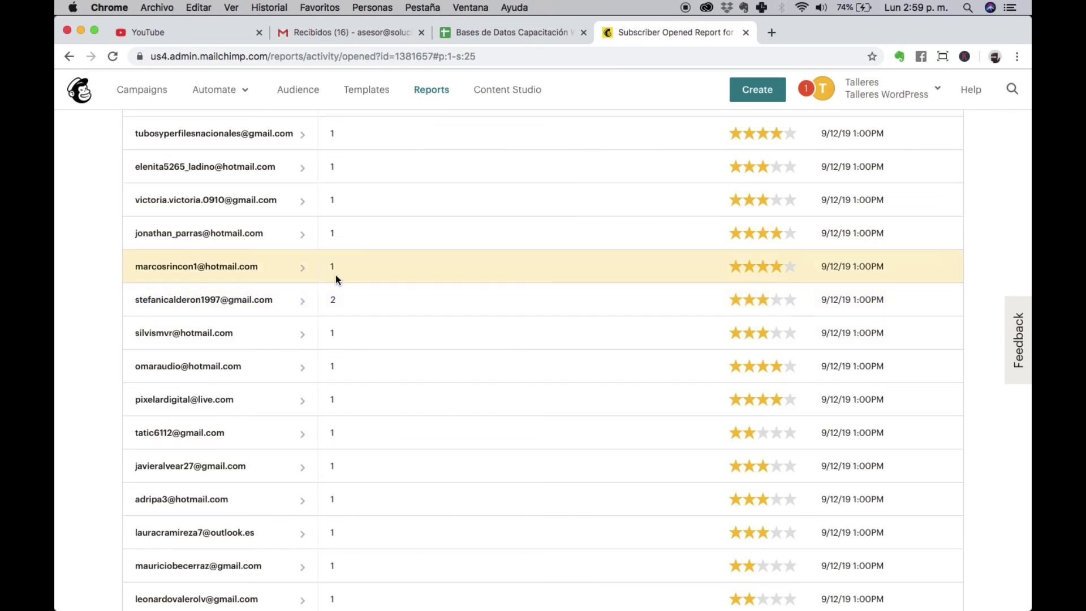
scroll(339, 269, "up", 6)
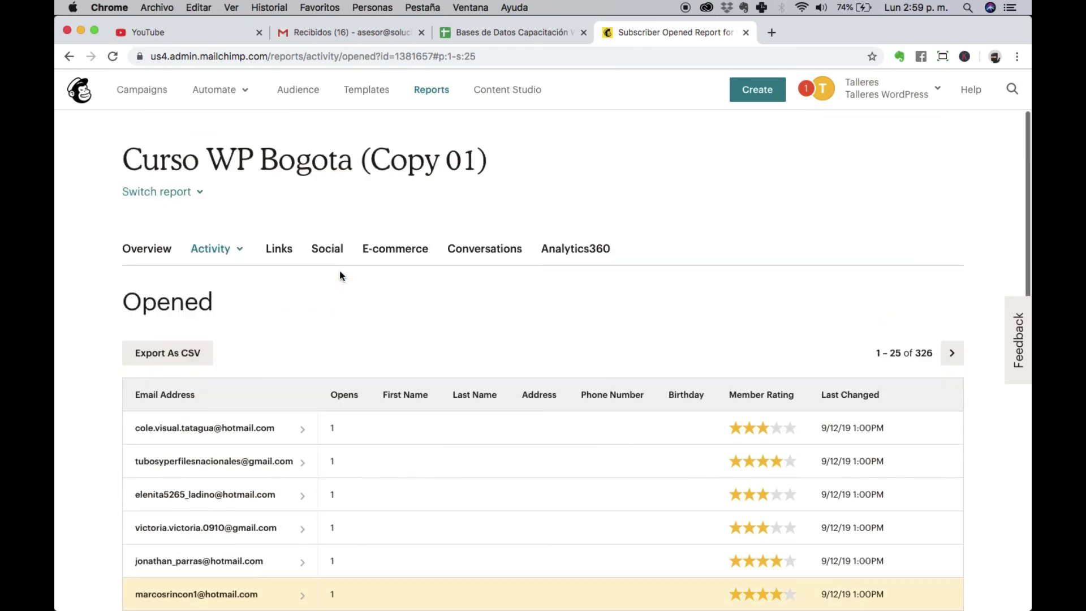
Step: Sort the opened report by number of opens, highest first, and look through the most active subscribers
left_click(350, 393)
left_click(349, 393)
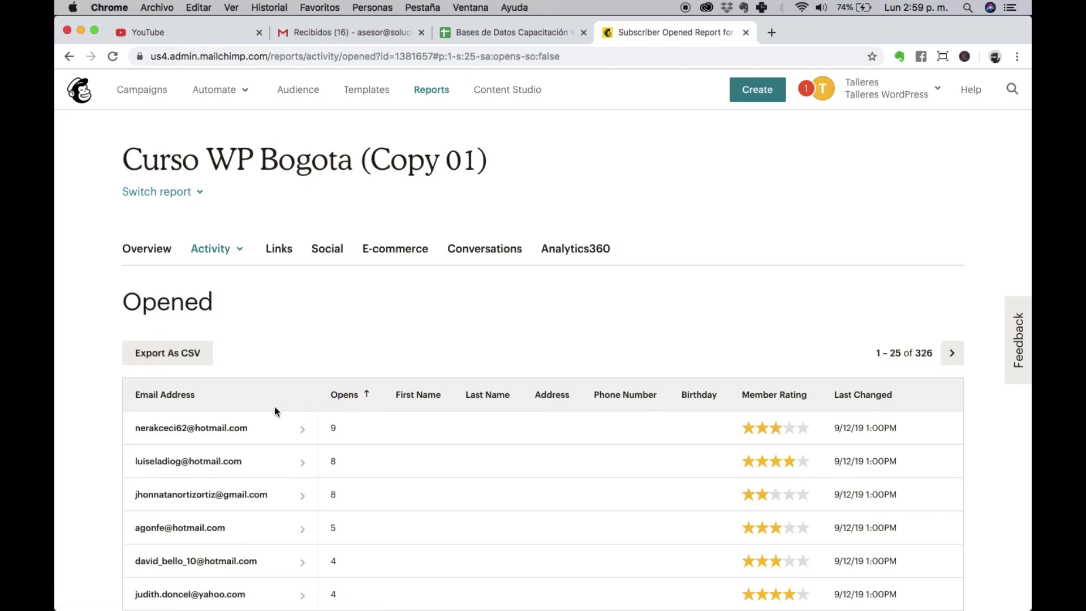
scroll(248, 570, "down", 5)
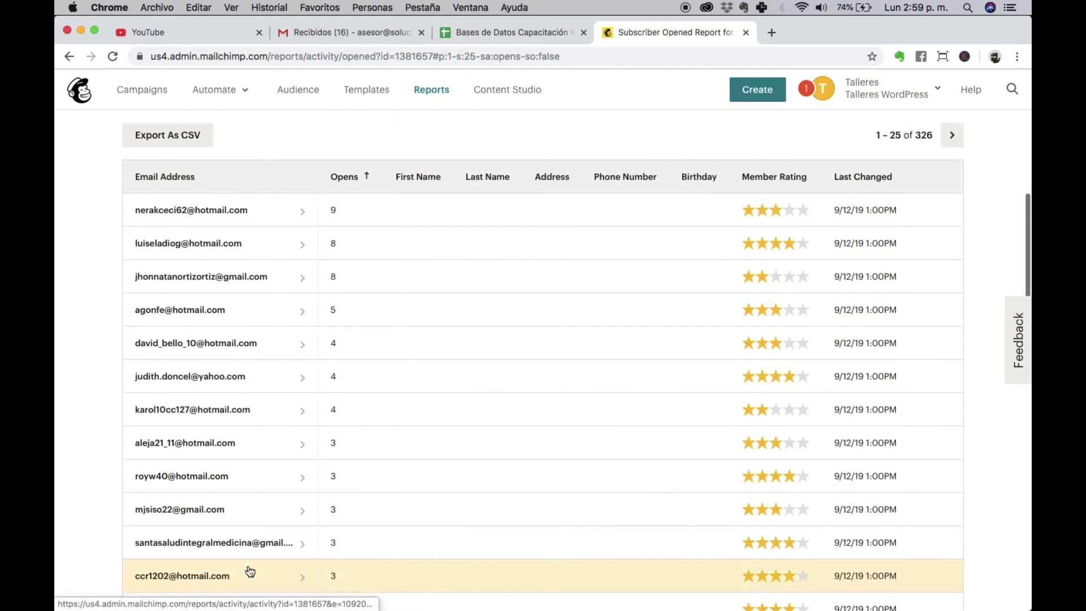
scroll(250, 571, "up", 3)
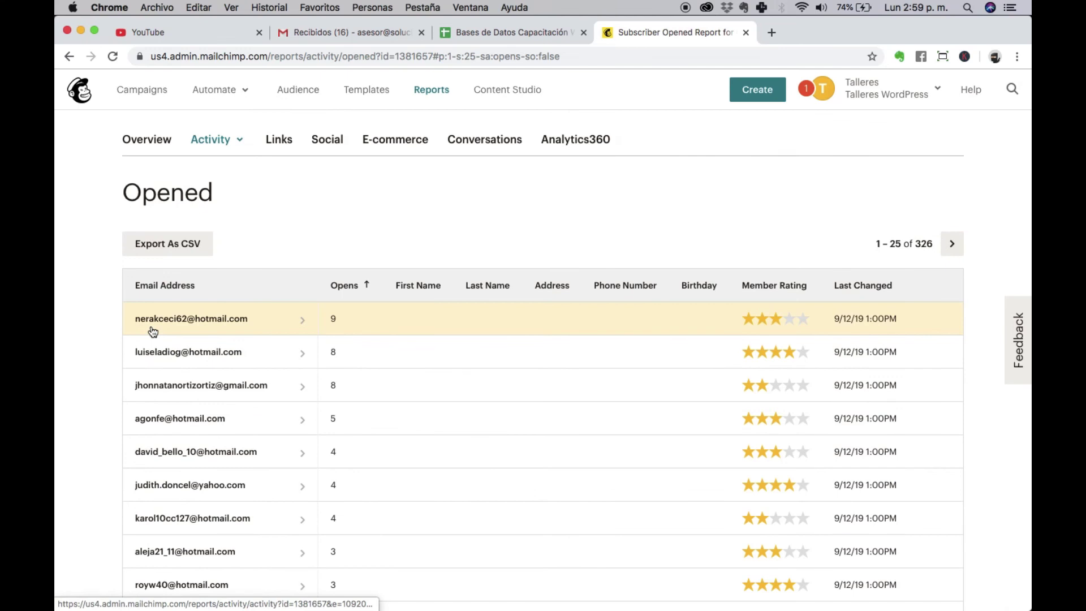
Step: Open the activity of the subscriber with the most opens and examine the dates and times of each open
left_click(189, 321)
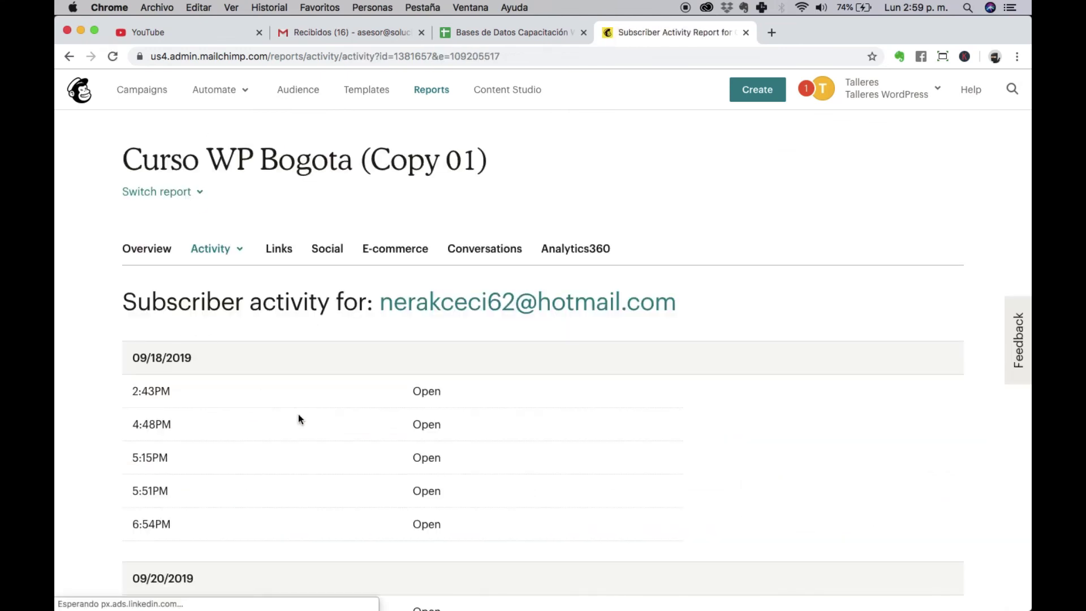
scroll(298, 418, "down", 2)
left_click(138, 329)
scroll(138, 333, "down", 3)
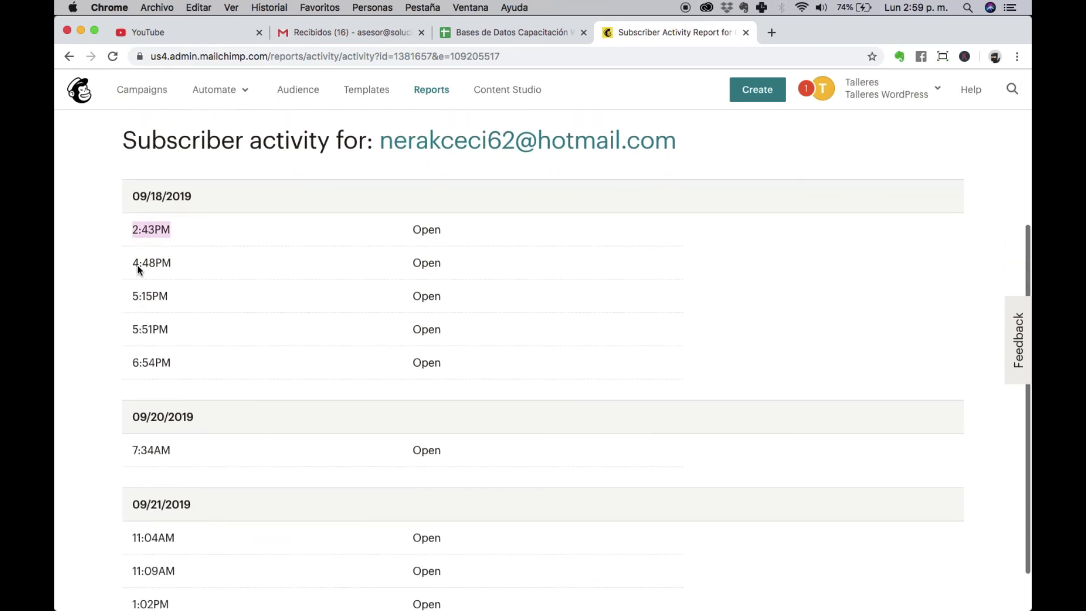
left_click(152, 253)
left_click(151, 297)
scroll(165, 315, "up", 1)
scroll(166, 317, "up", 4)
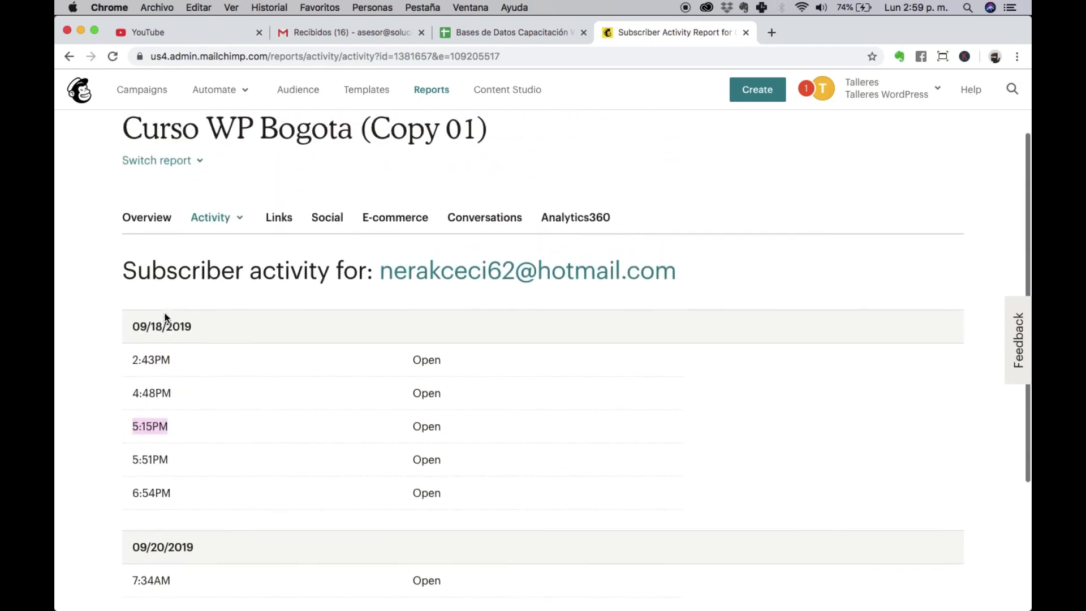
scroll(159, 280, "down", 1)
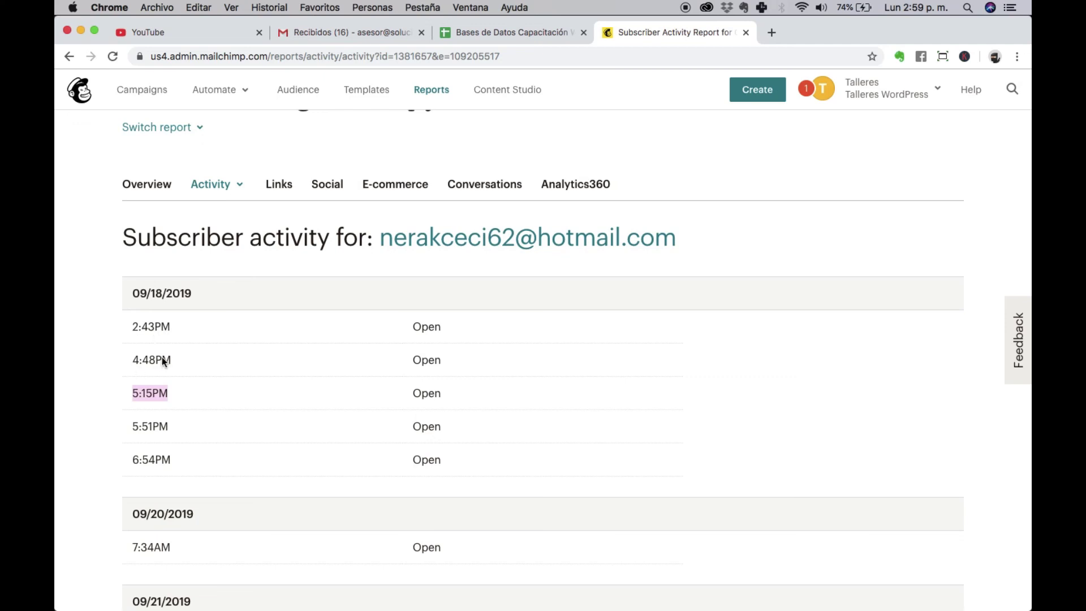
scroll(151, 451, "down", 5)
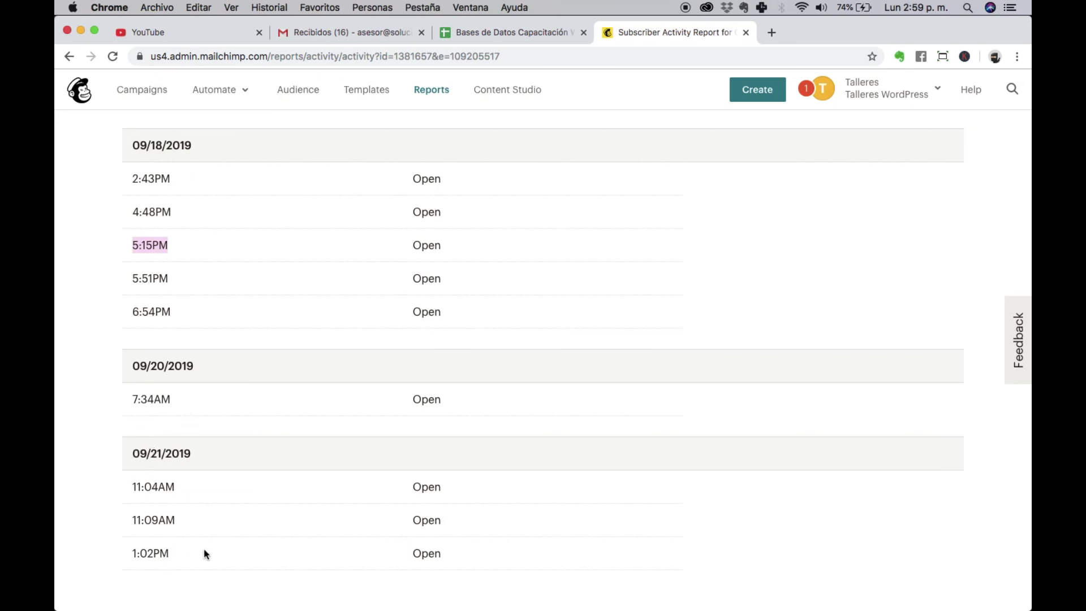
scroll(204, 548, "up", 7)
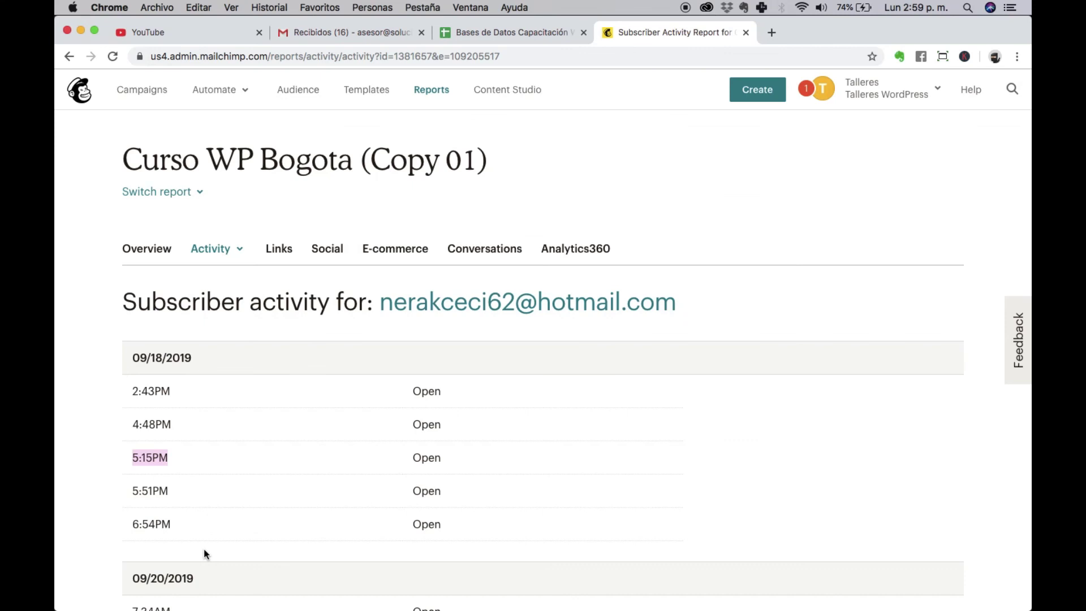
Step: Switch to the Bases de Datos Capacitación Wordpress spreadsheet and check the Nombre, E-Mail and Tel columns on the Barranquilla WP sheet
left_click(525, 33)
left_click(141, 187)
left_click(267, 182)
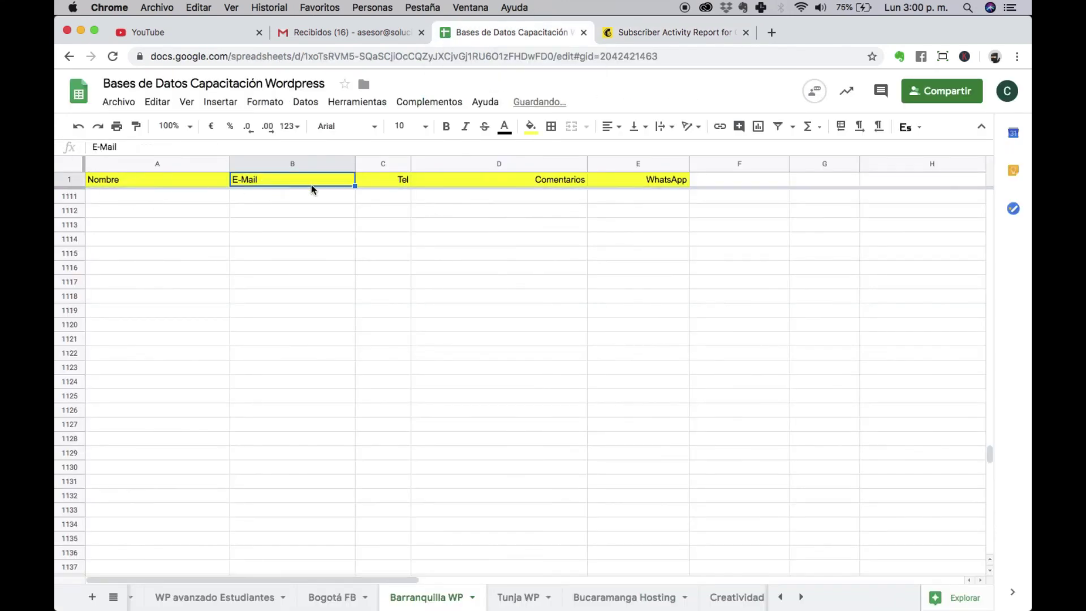
left_click(396, 184)
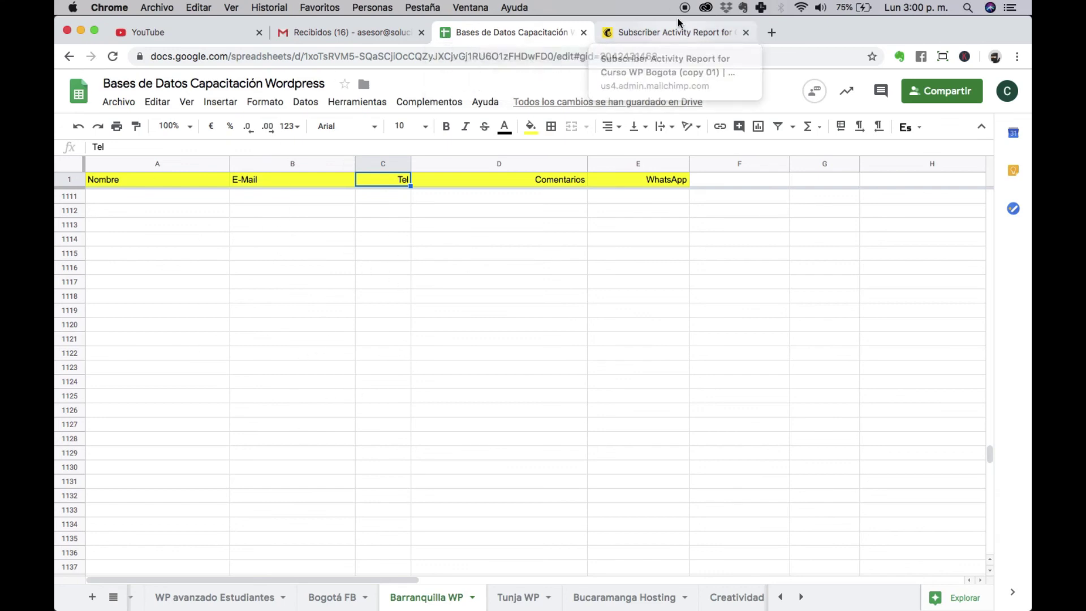
Step: Enter the sample text sdhusyd in the E-Mail column at row 1114, and clear that cell again
left_click_drag(606, 32, 673, 35)
left_click(264, 182)
left_click(260, 241)
type("sdhusyd")
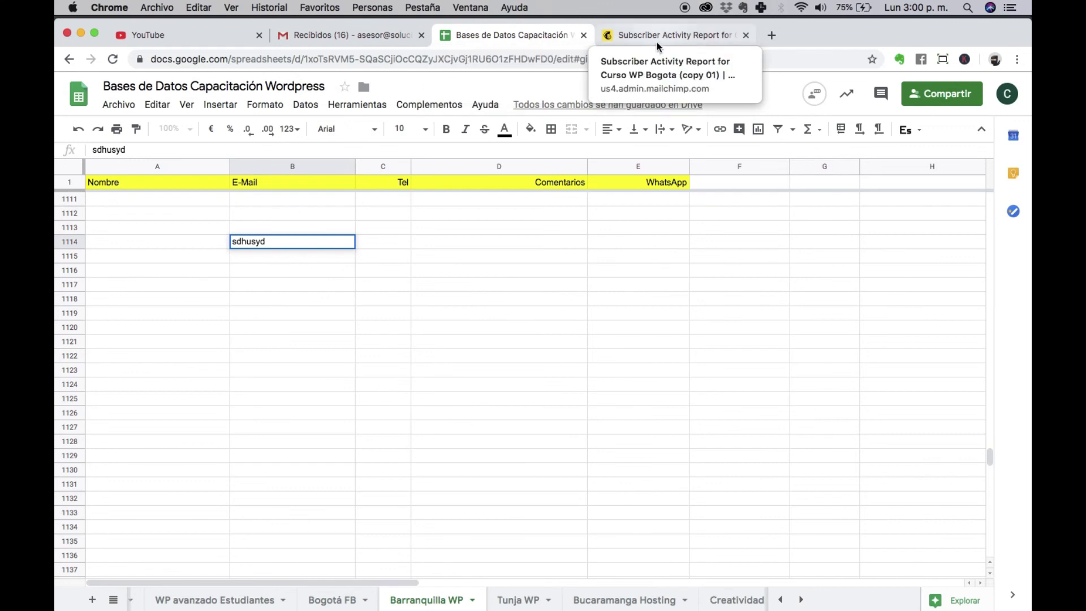
left_click(400, 253)
left_click(308, 236)
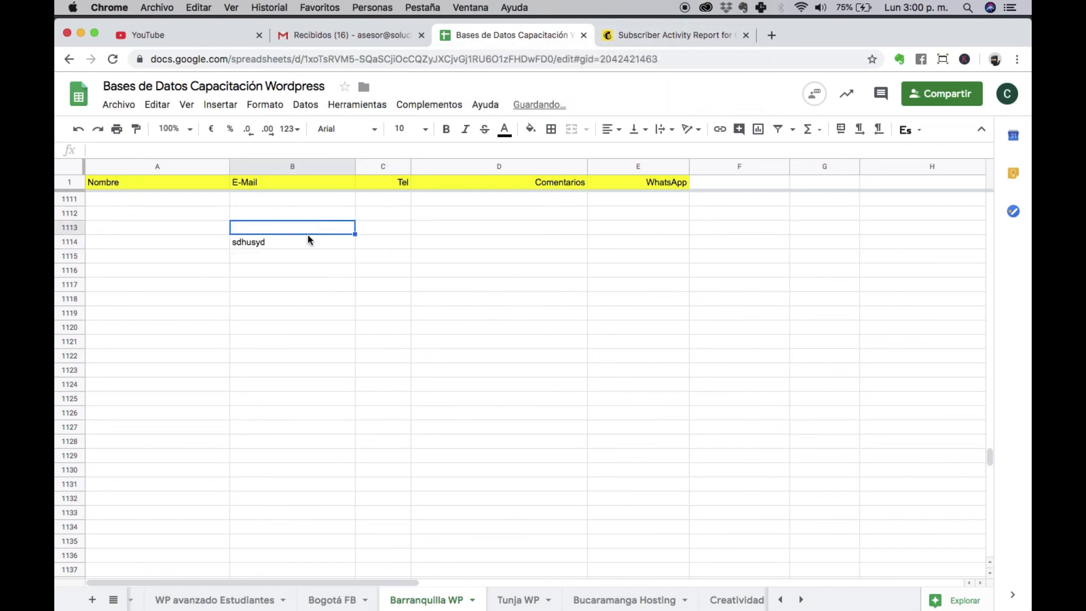
key("Down")
key("BackSpace")
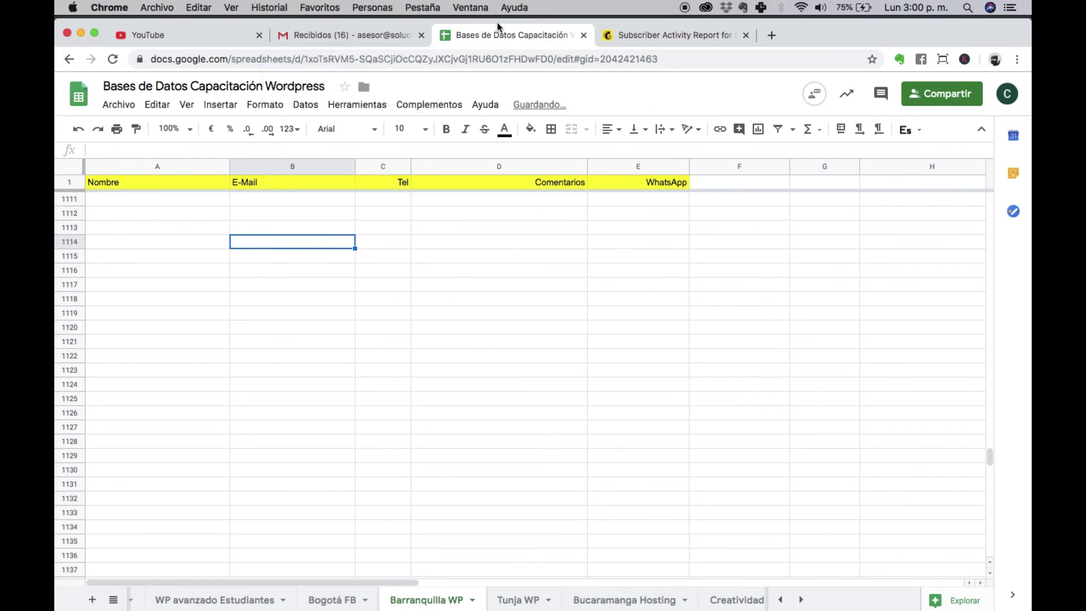
Step: Return to the subscriber activity report in Mailchimp and look over the subscriber's open history
left_click(624, 34)
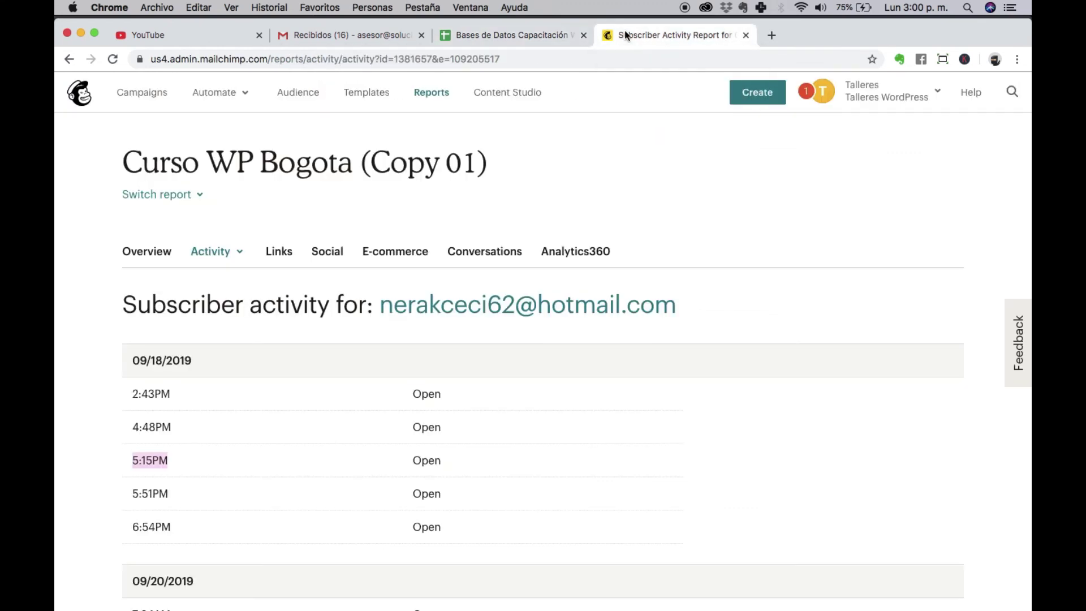
scroll(684, 305, "down", 5)
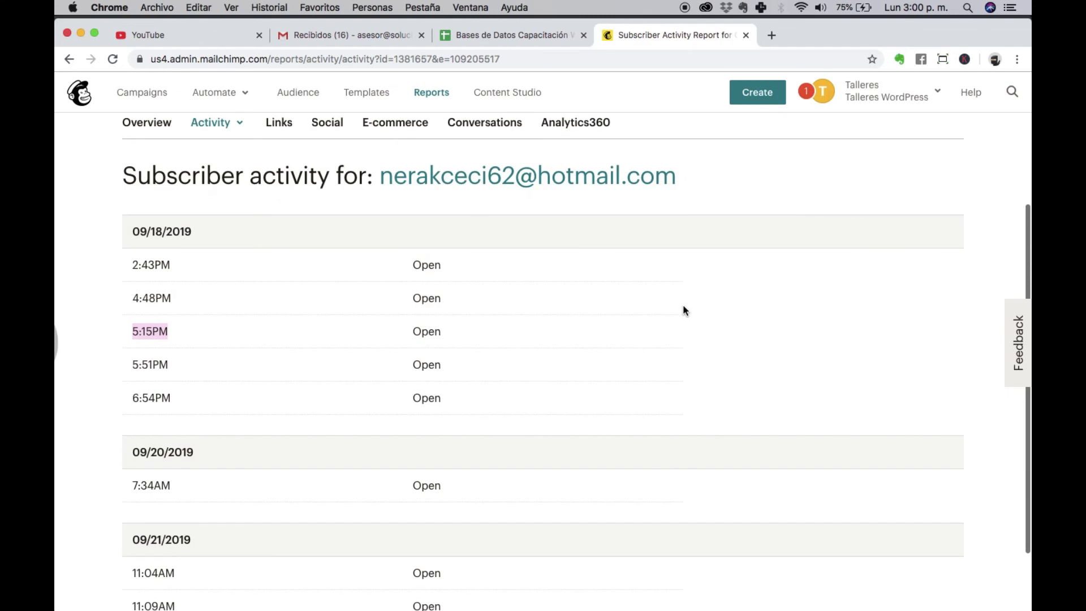
scroll(683, 307, "up", 5)
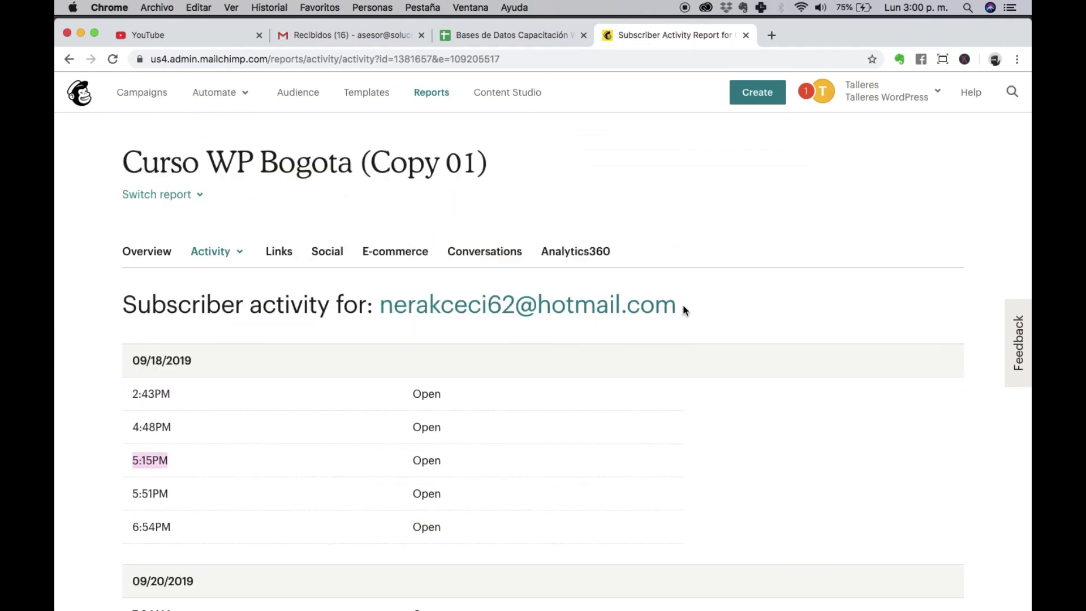